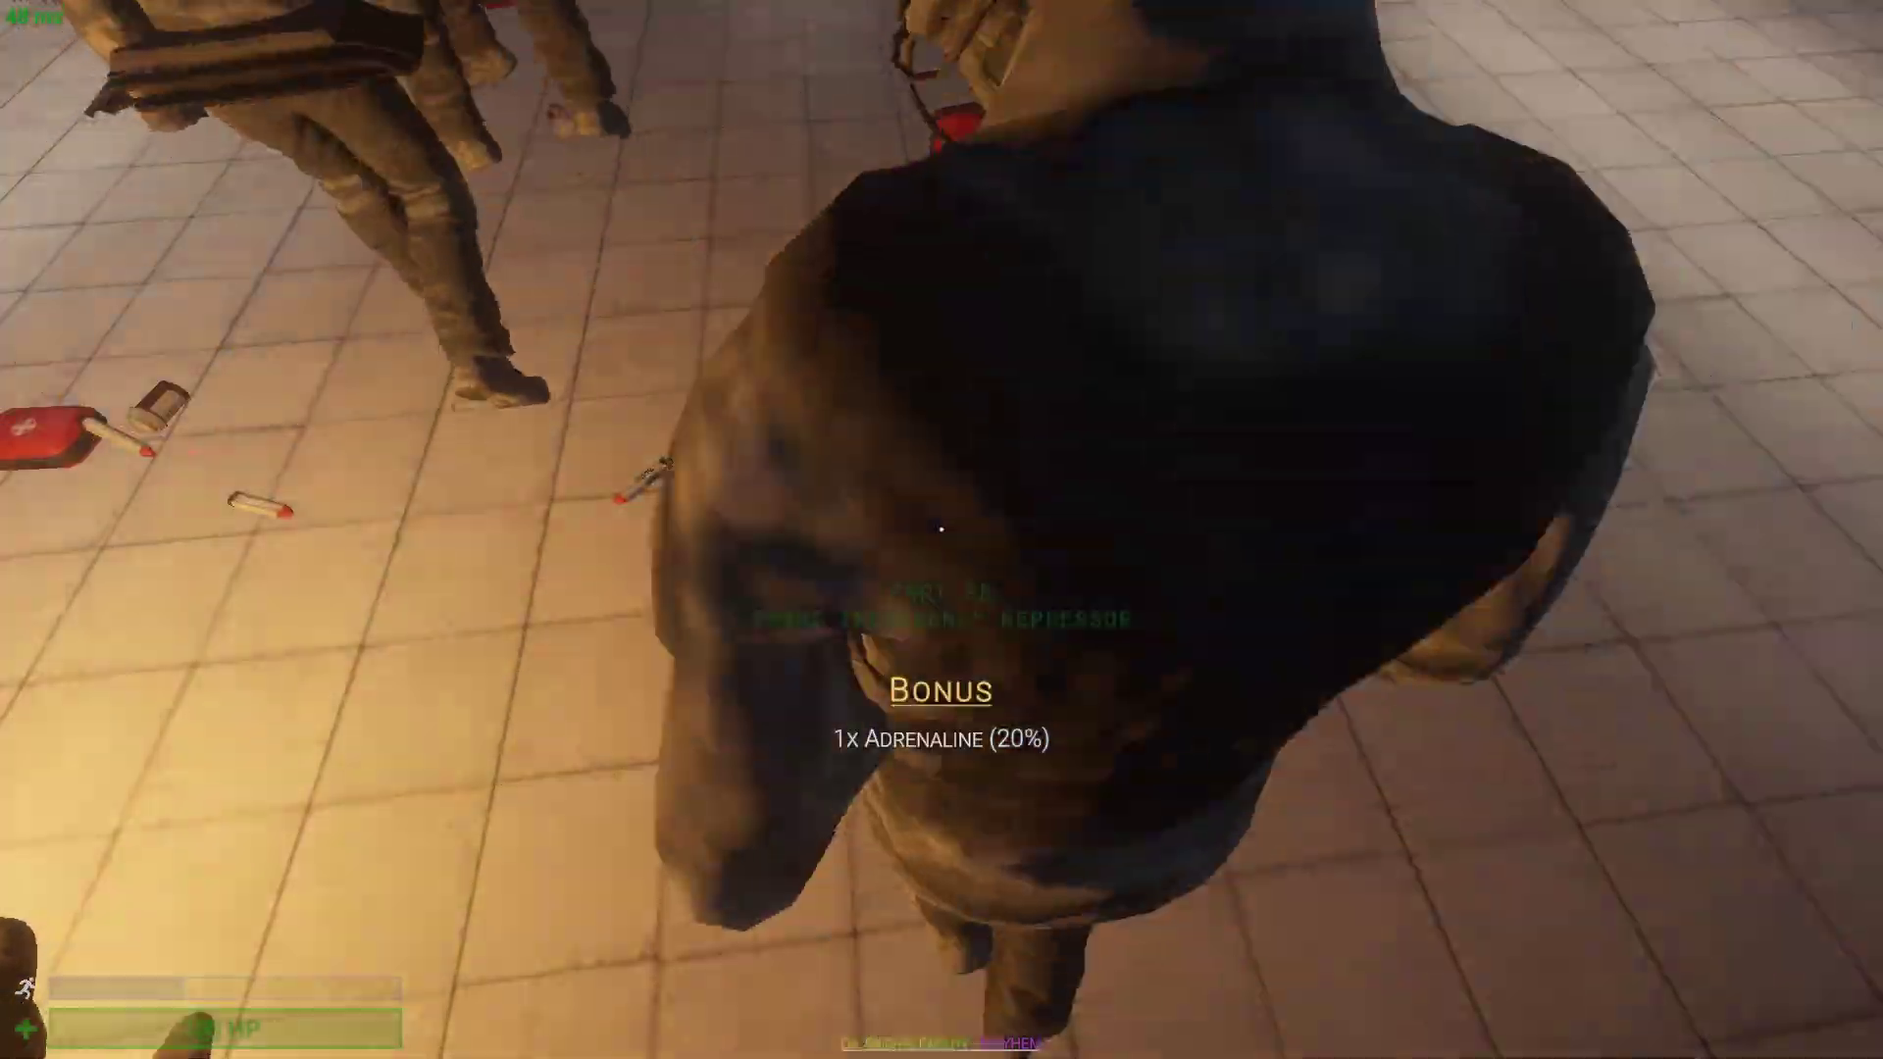
Step: Take out the SCP-500 pill bottle and walk through the intercom doorway toward the stairwell
key(Tab)
click(823, 210)
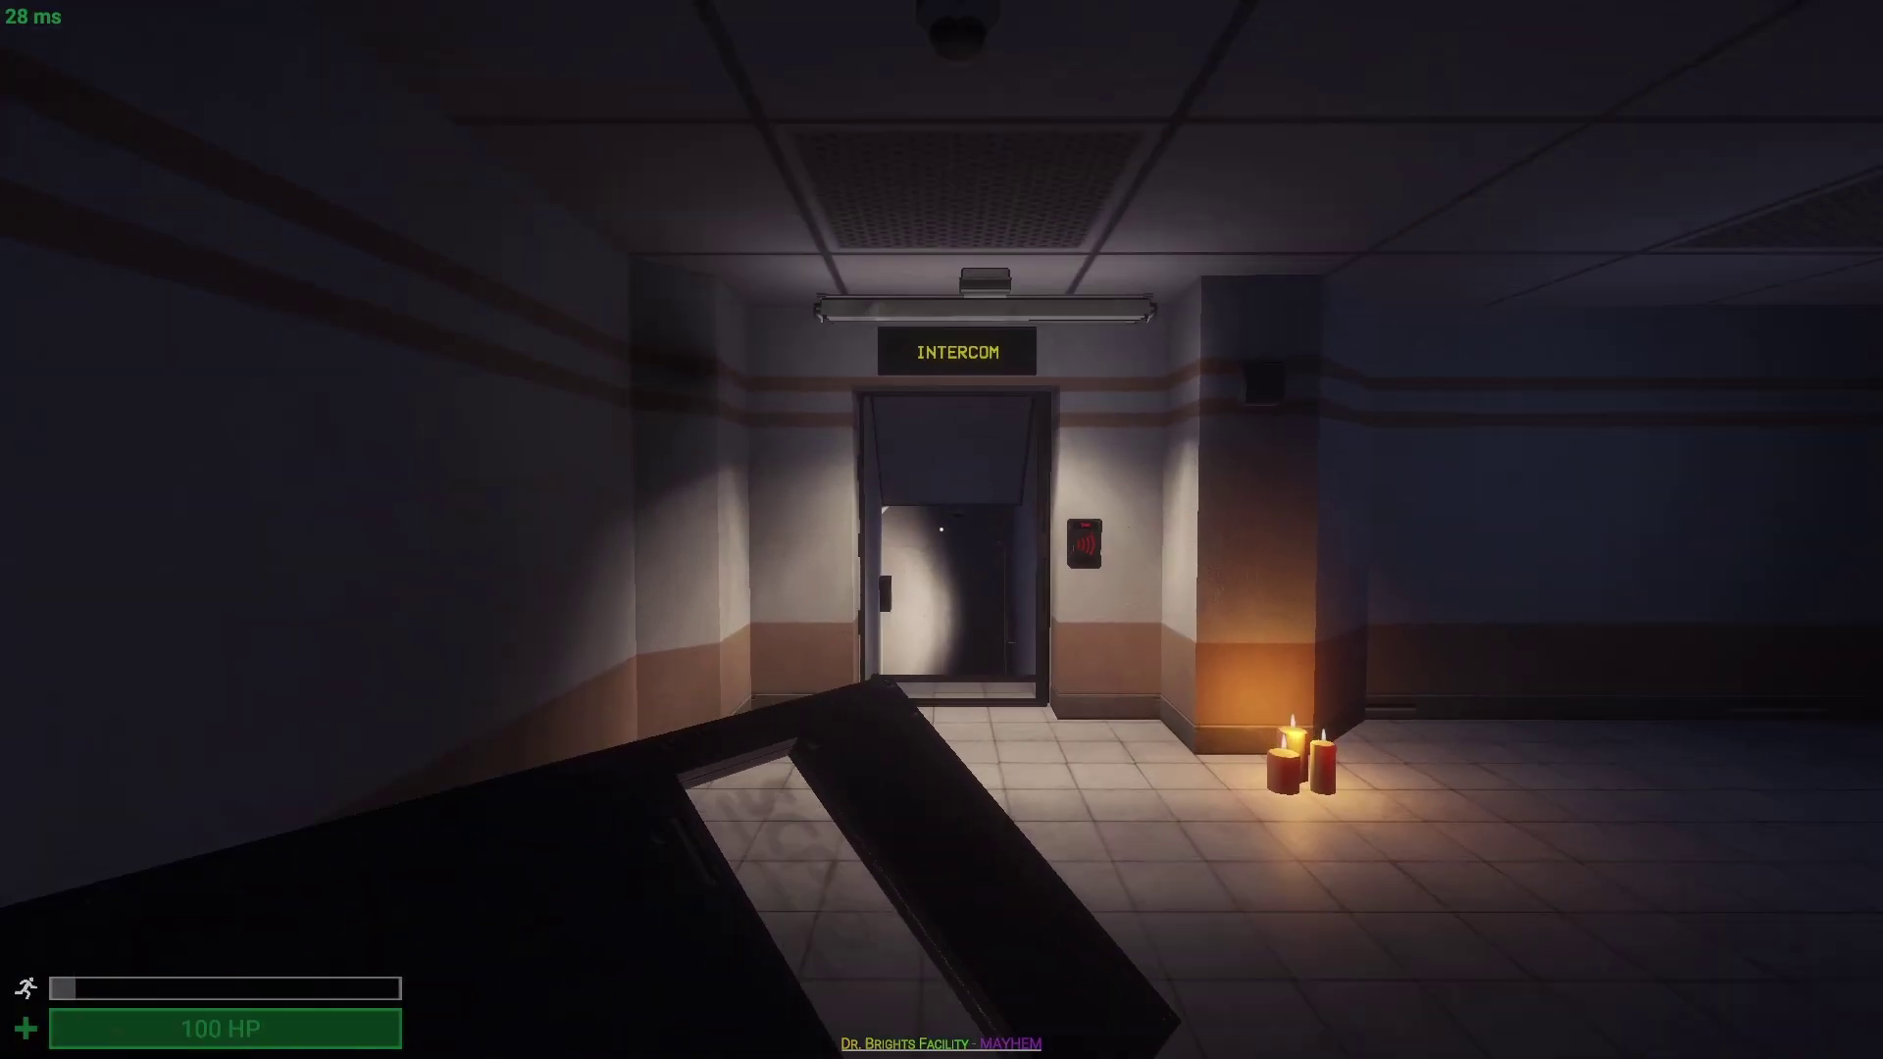
key(w)
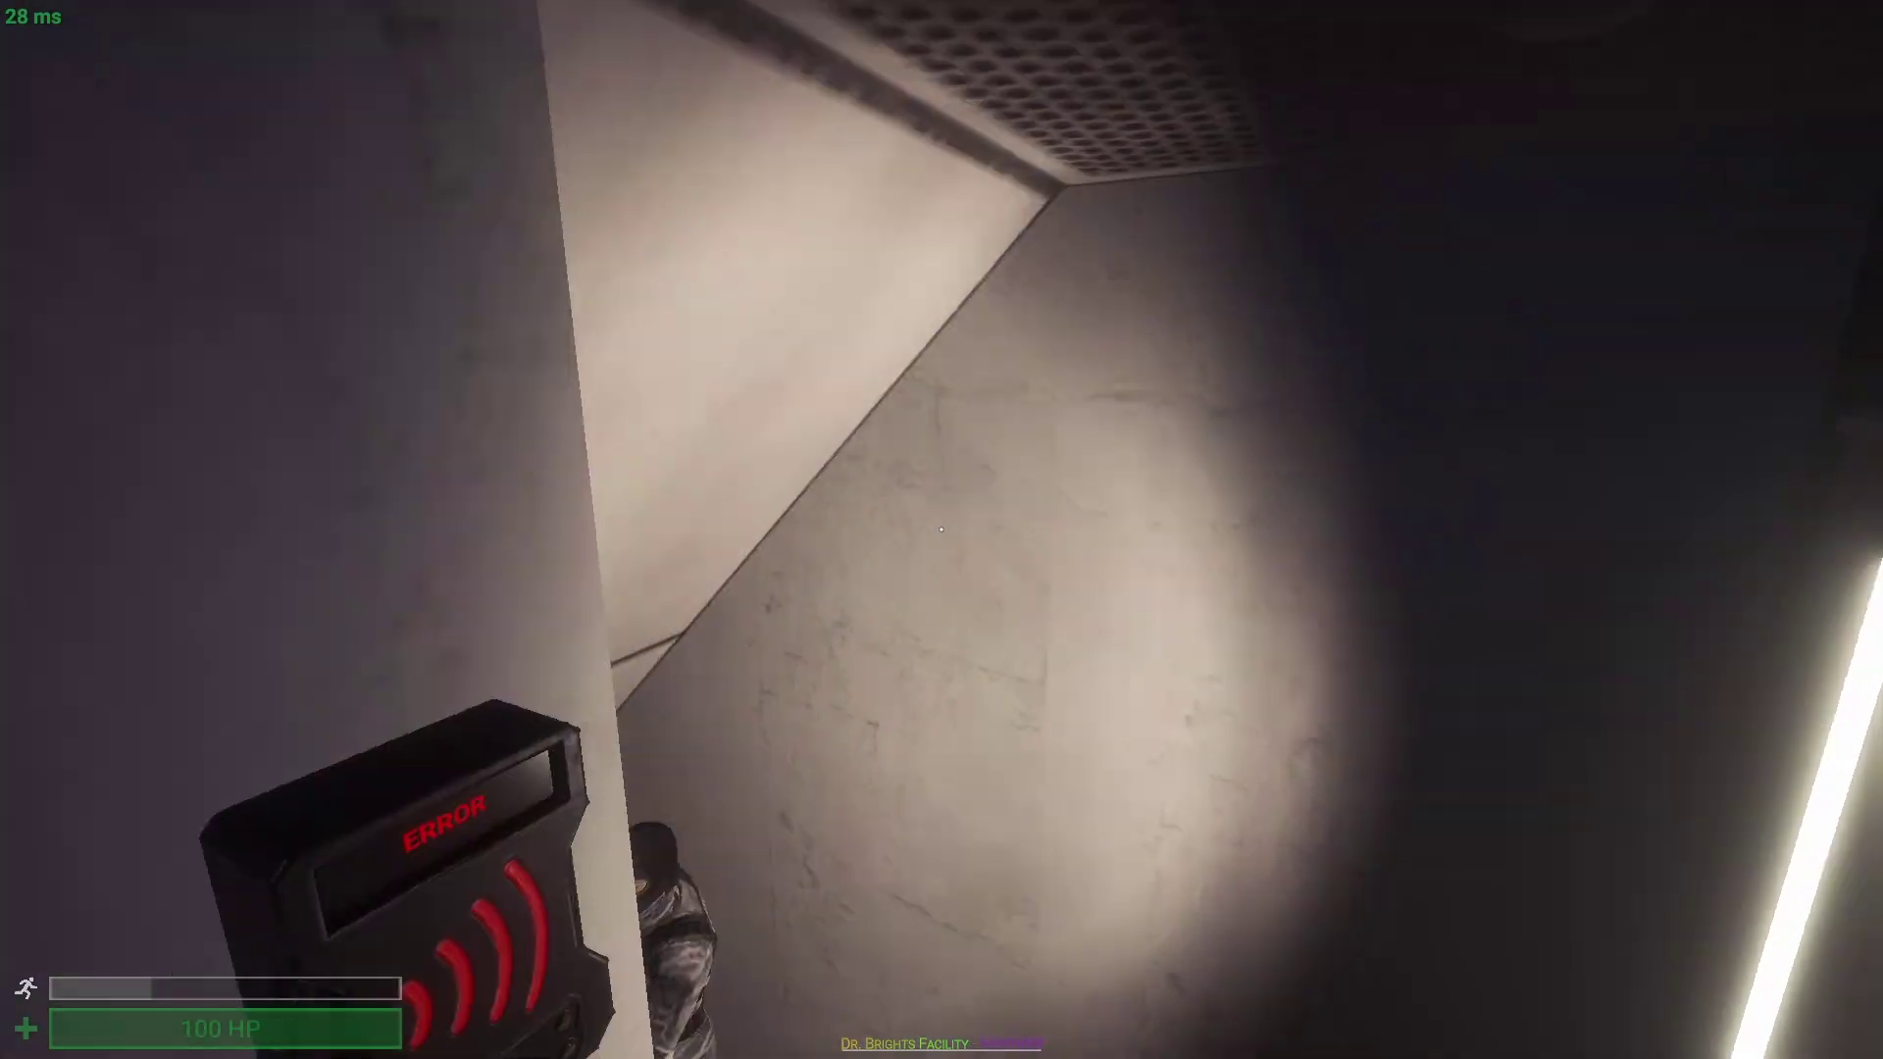
key(w)
key(1)
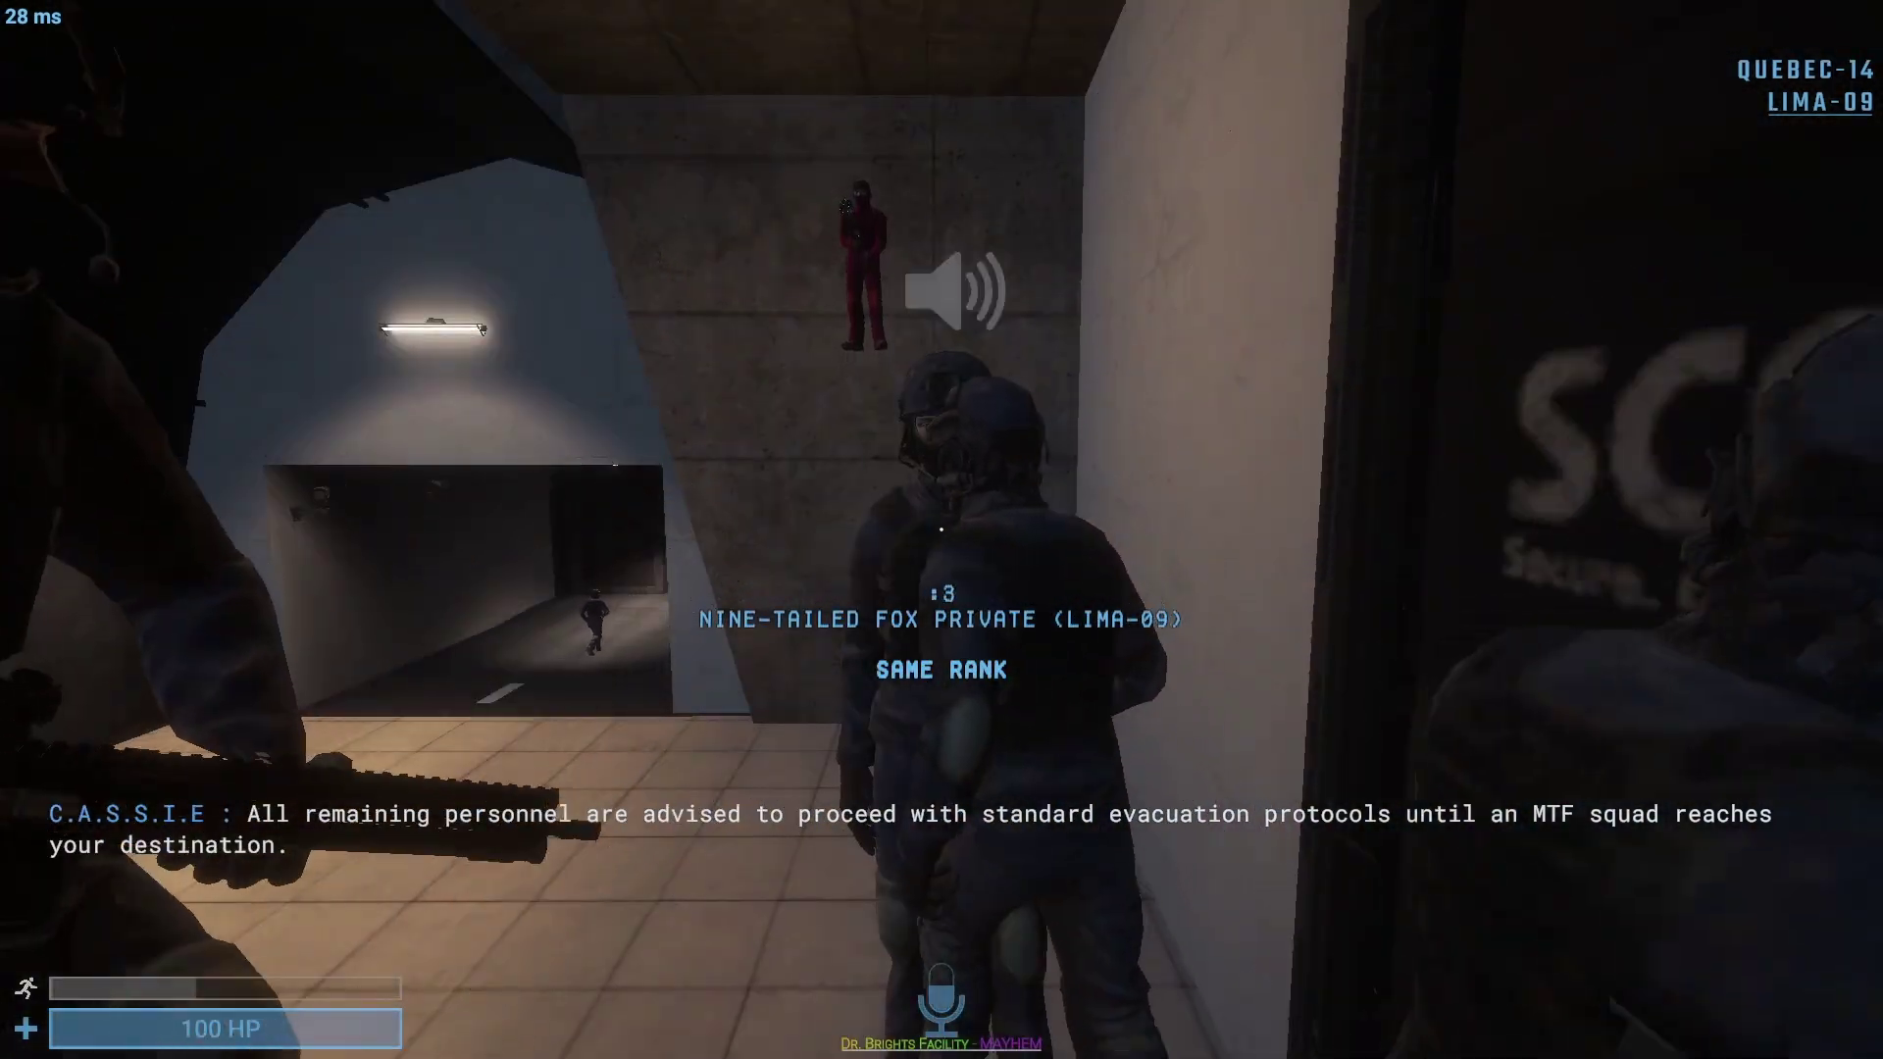
Step: Badge through the checkpoint with the keycard, then return to the gun and advance
key(5)
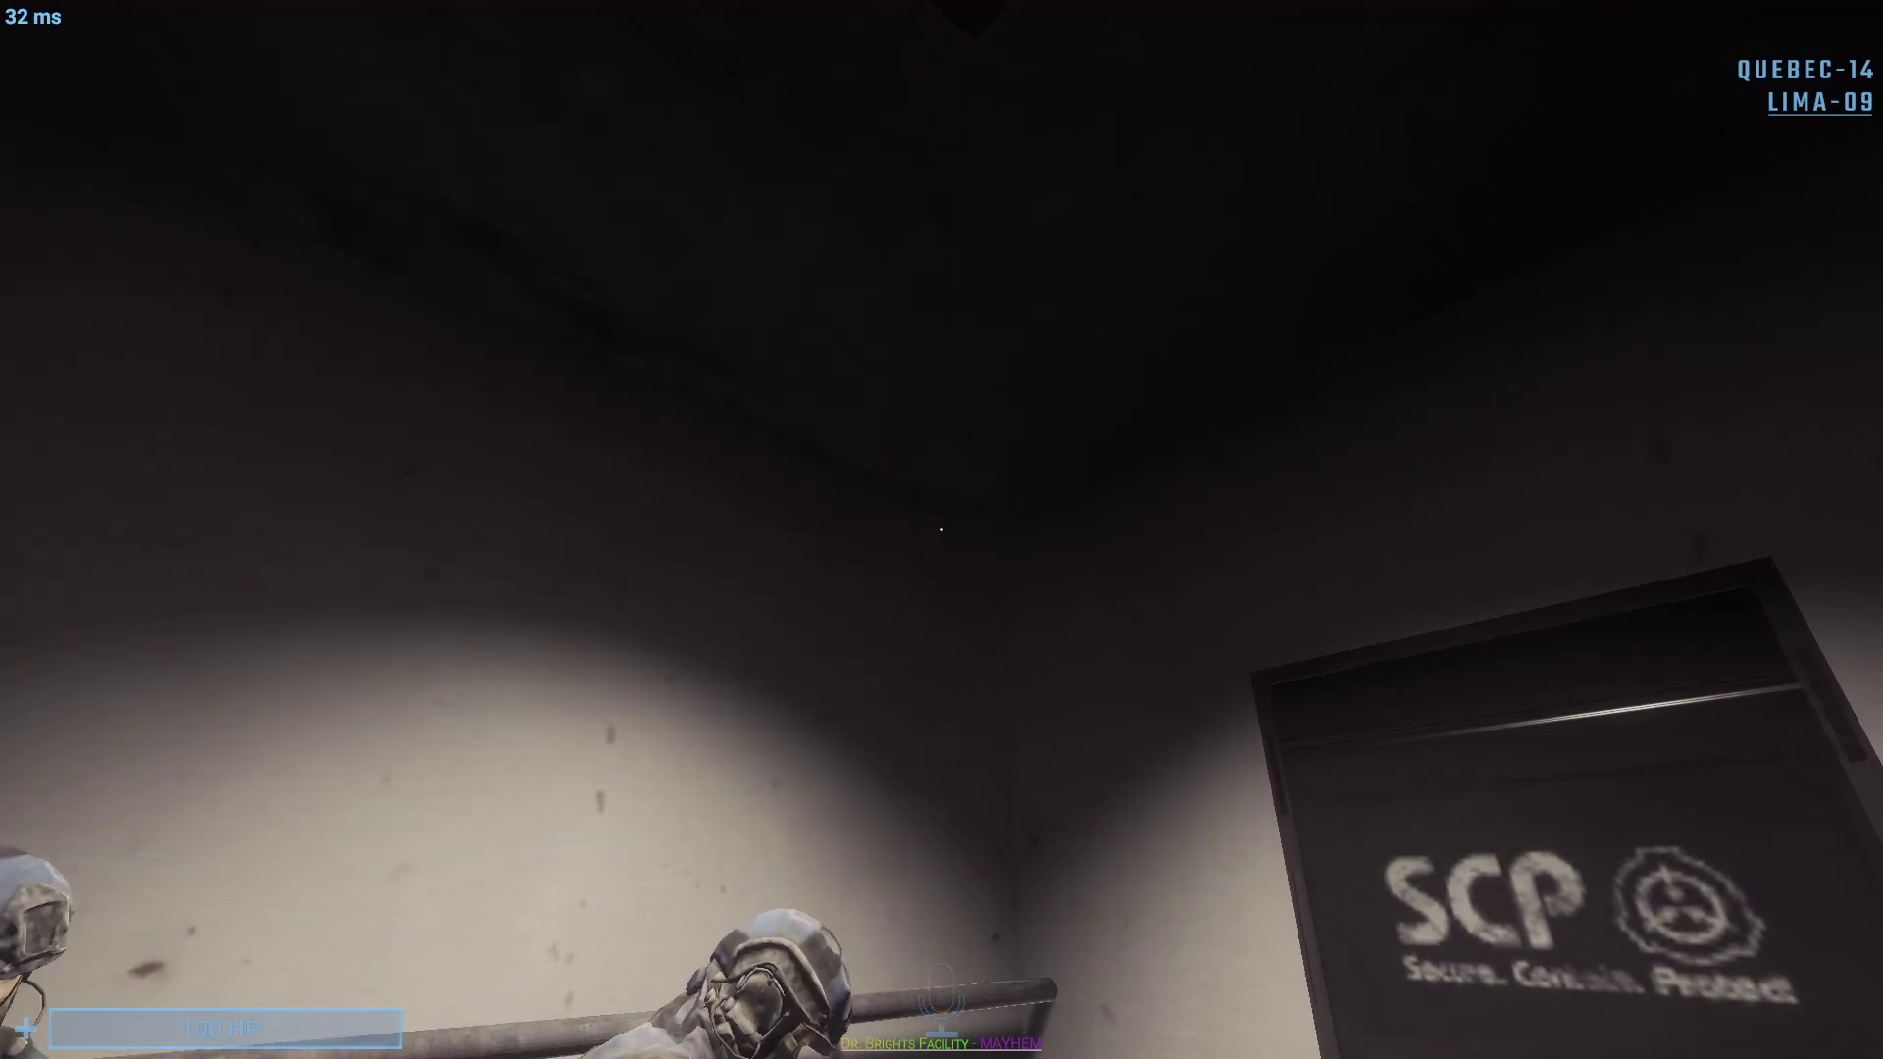
key(1)
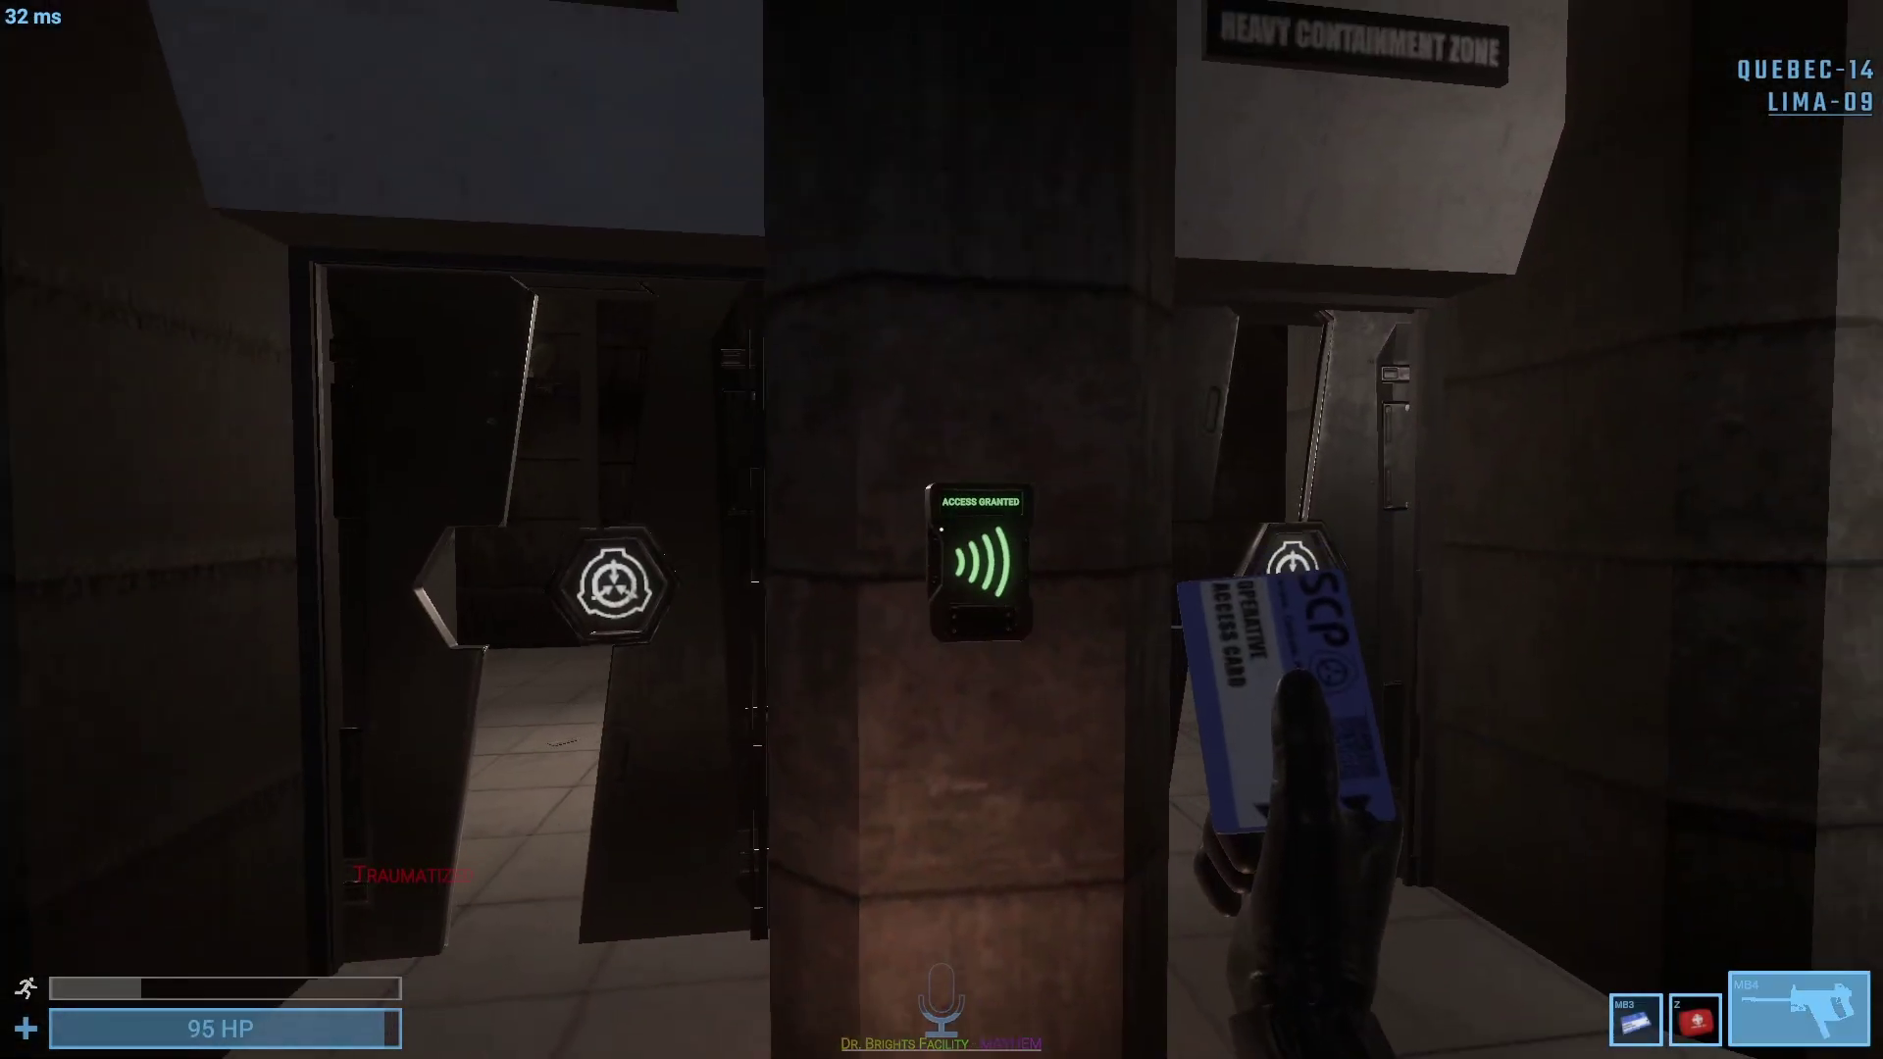
key(2)
key(w)
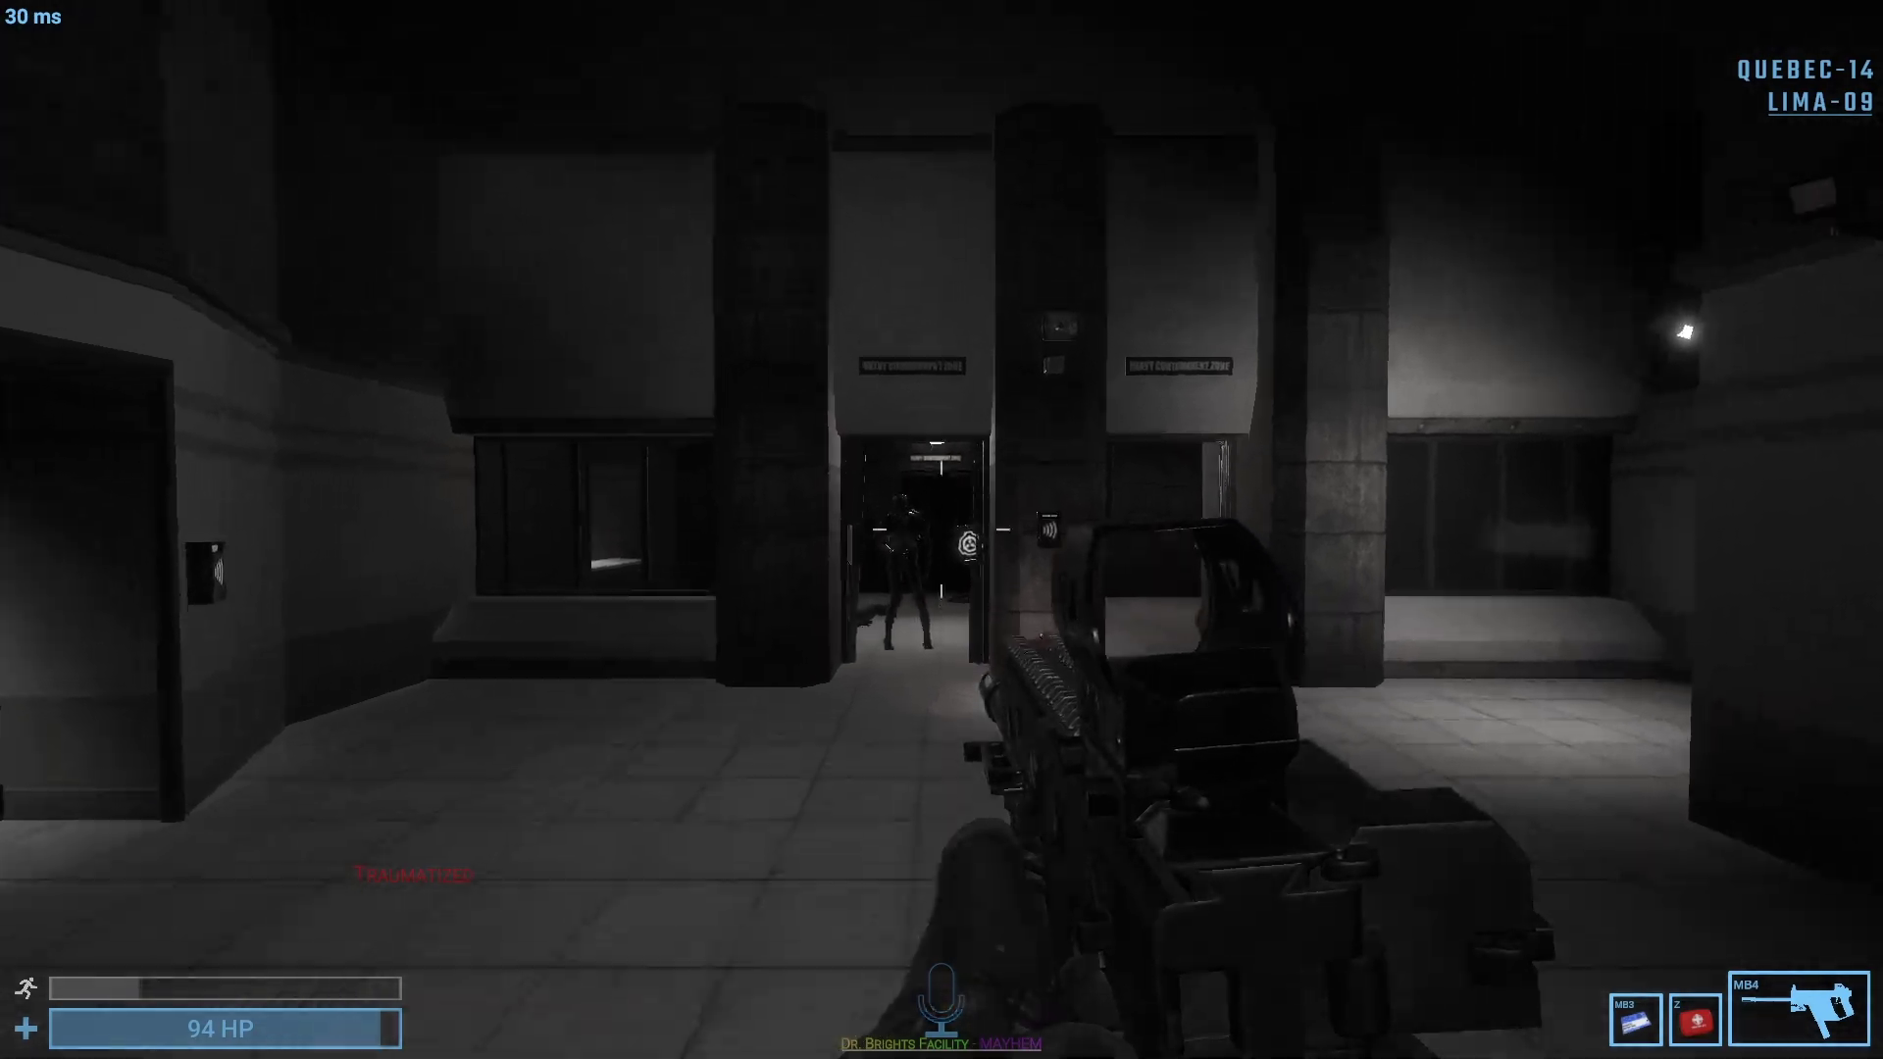
Step: Shoot at SCP-106 in the doorway while retreating through the corridors
key(w)
click(943, 530)
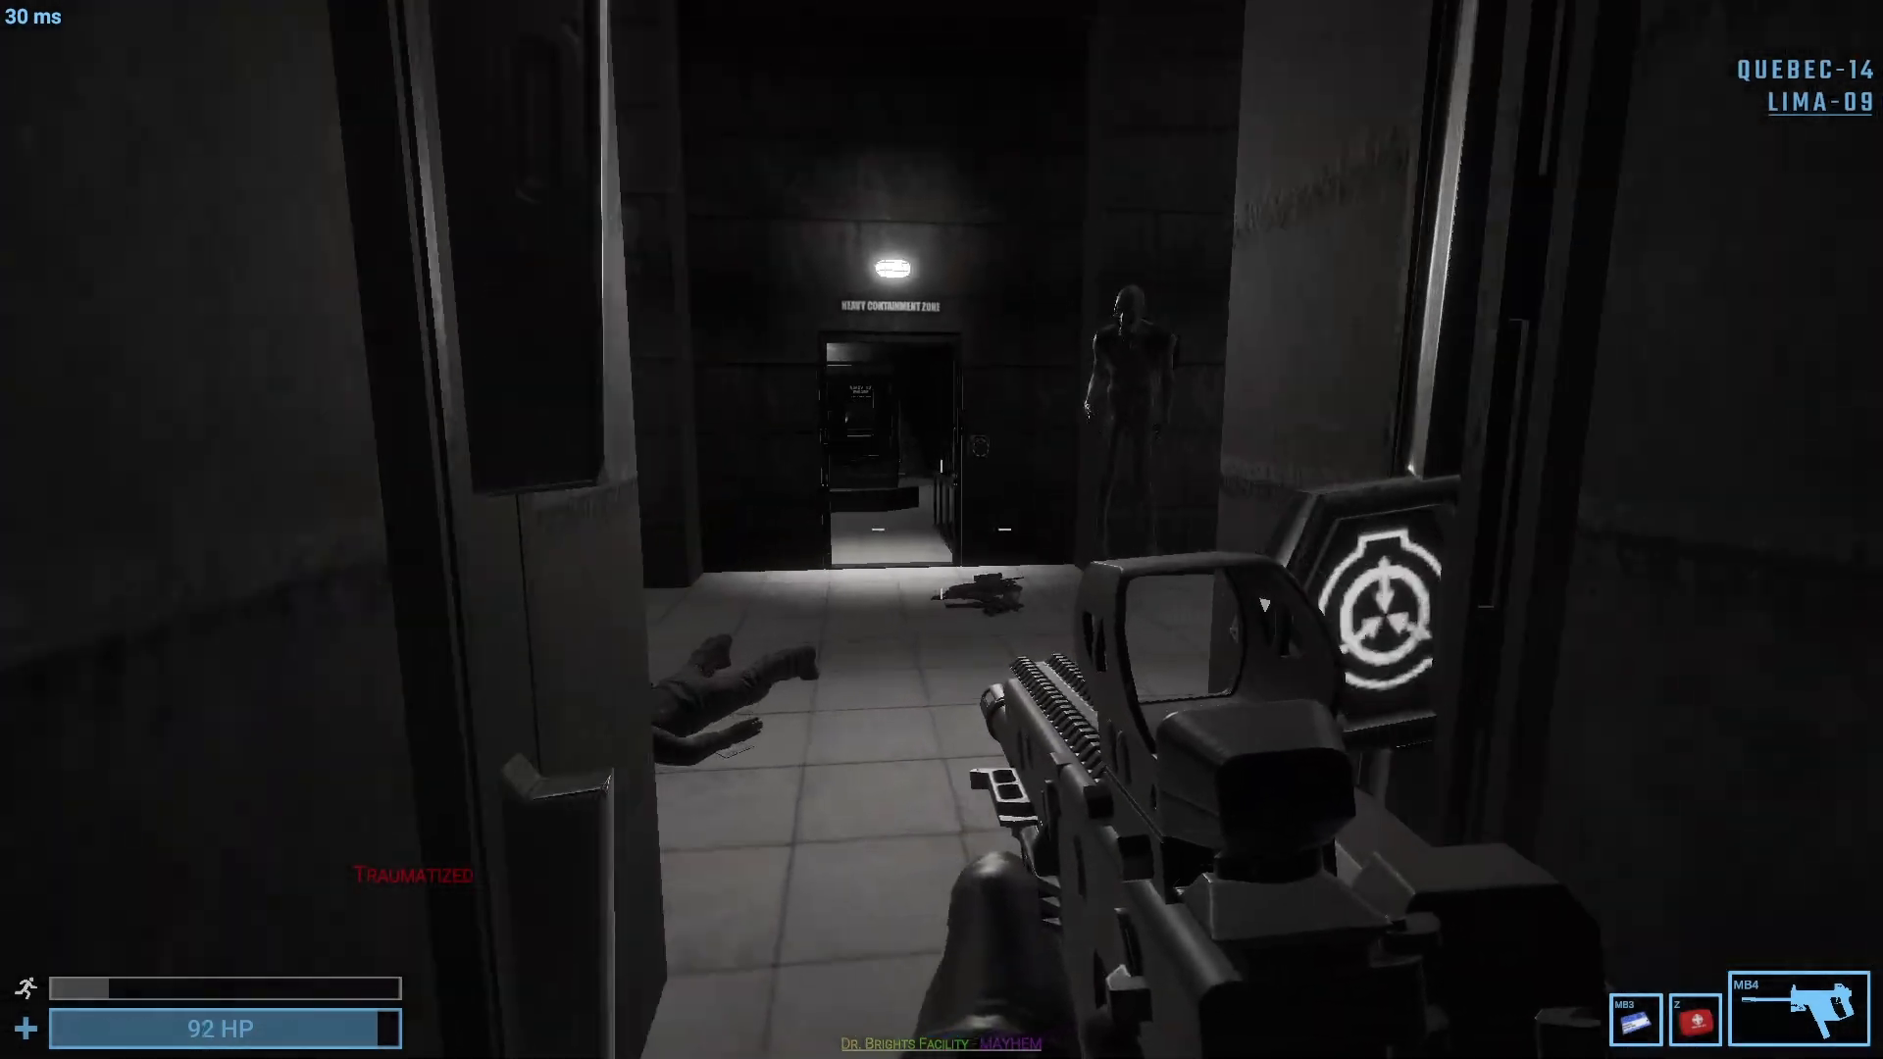
key(s)
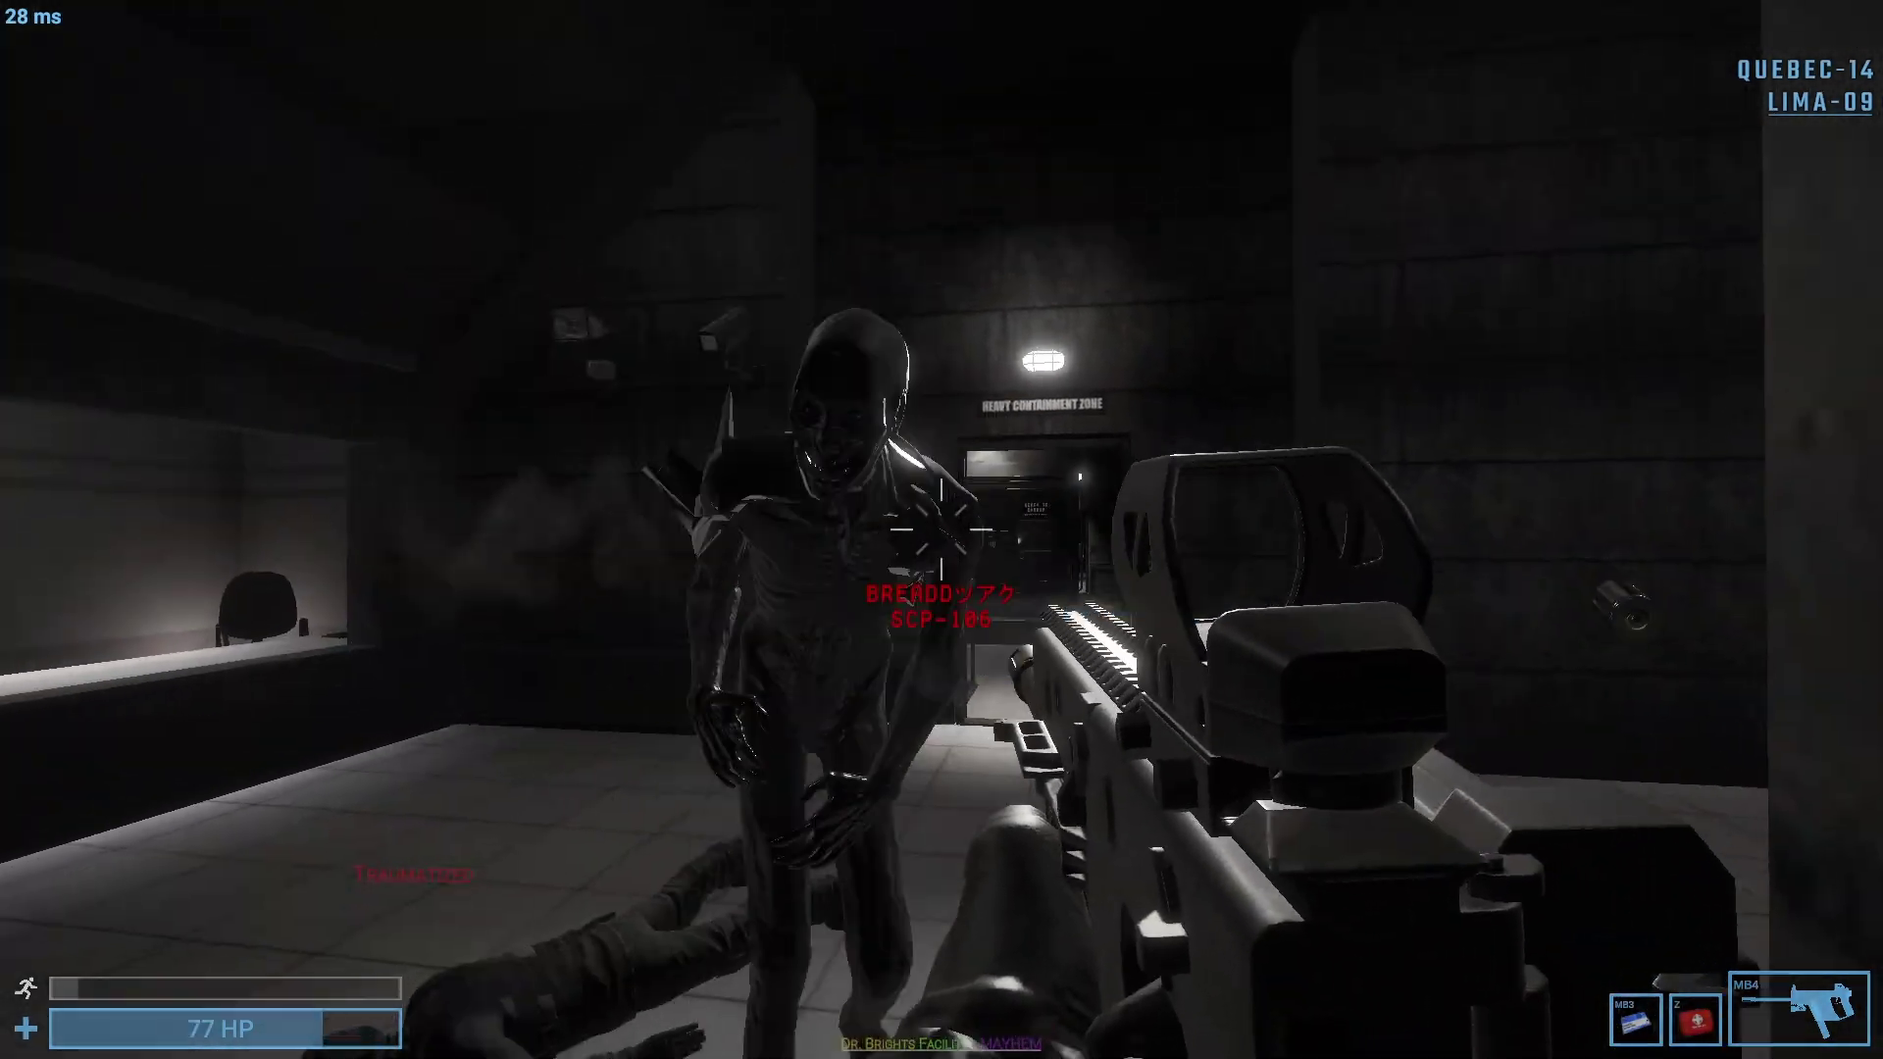
click(942, 530)
key(s)
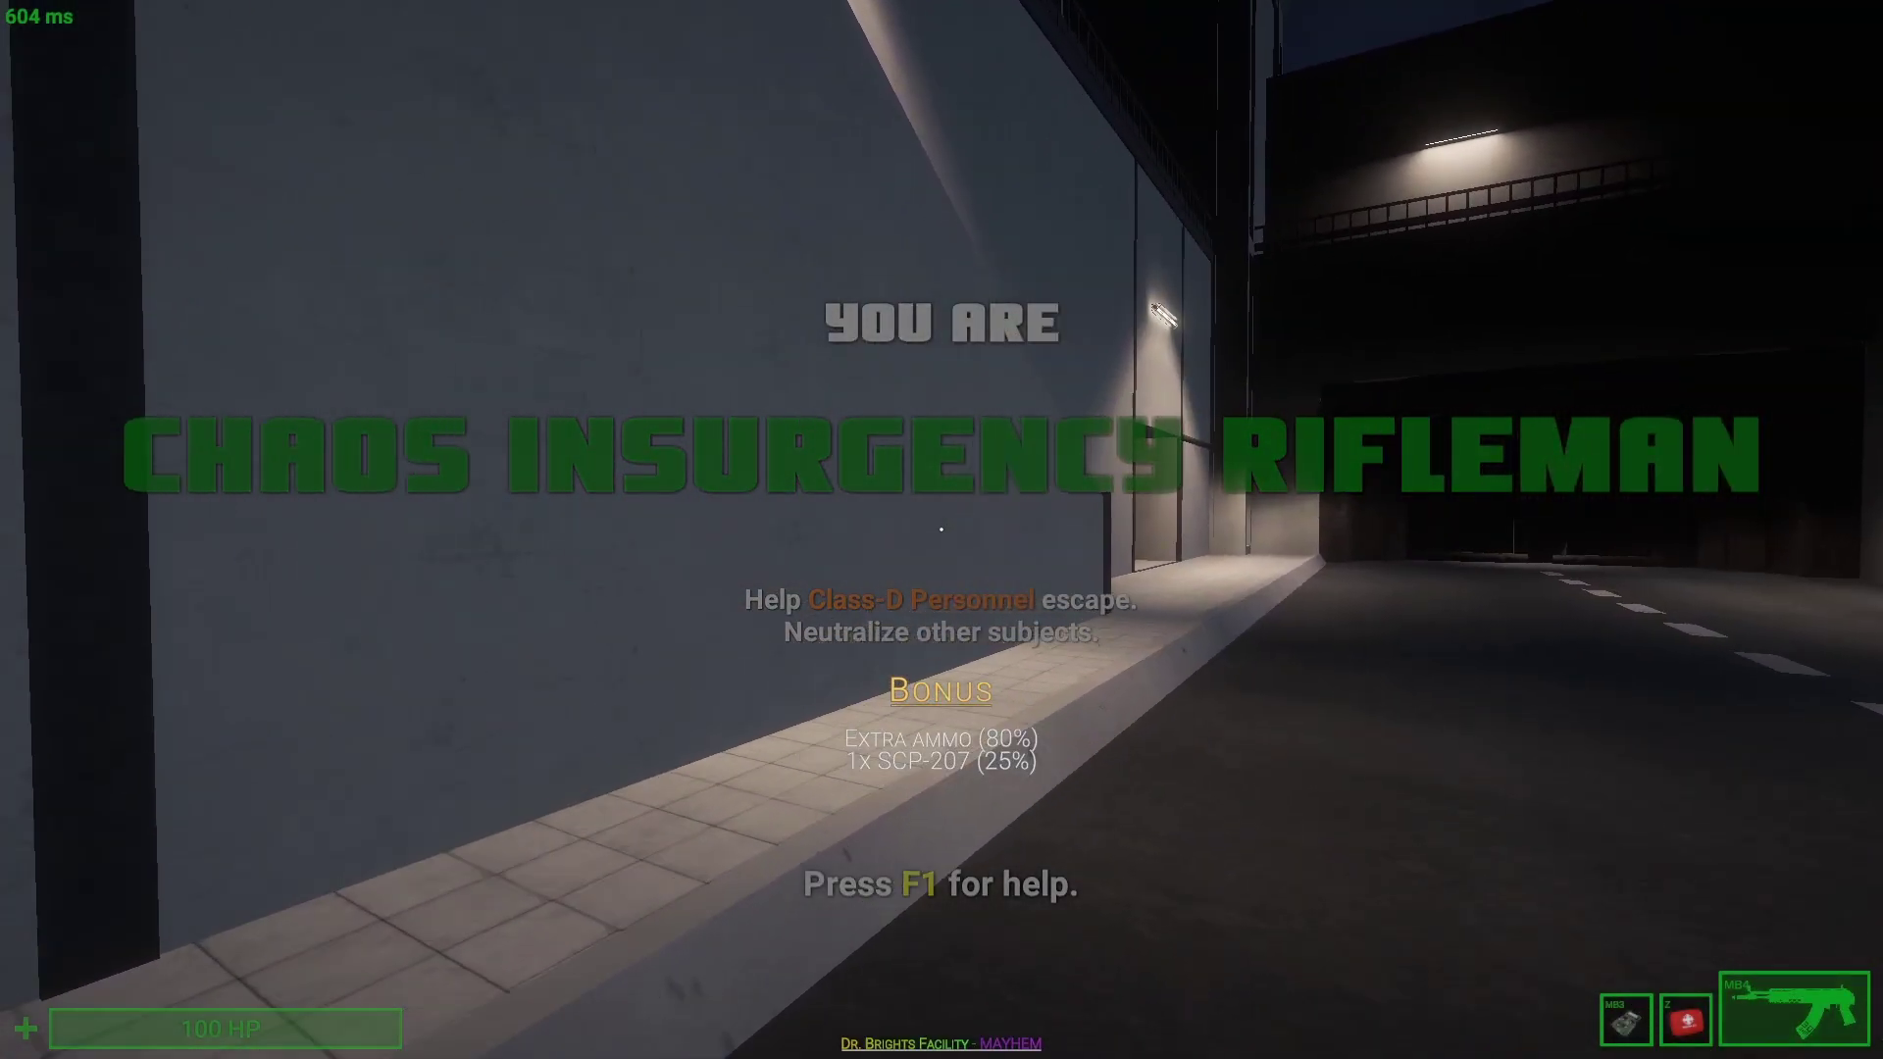
Step: Take out the SCP-500 bottle and walk the pumpkin corridor to the metal door
key(w)
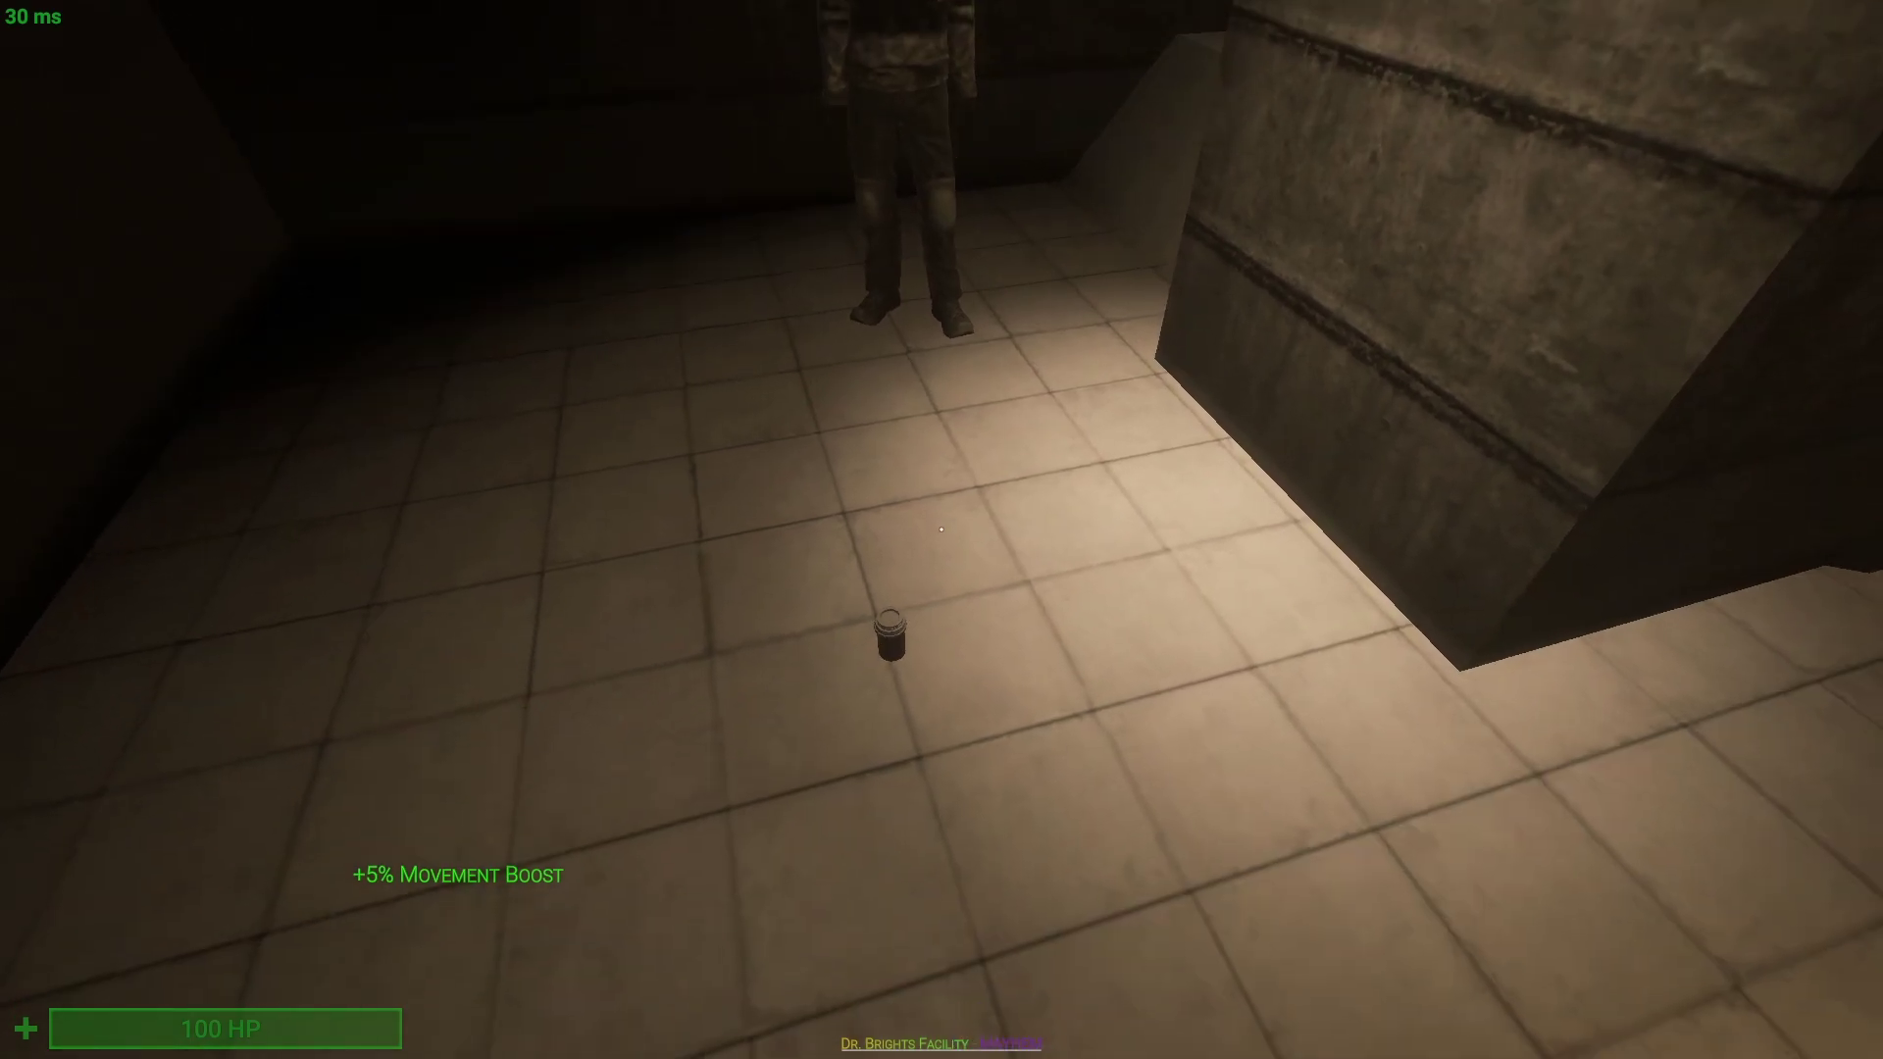
key(Tab)
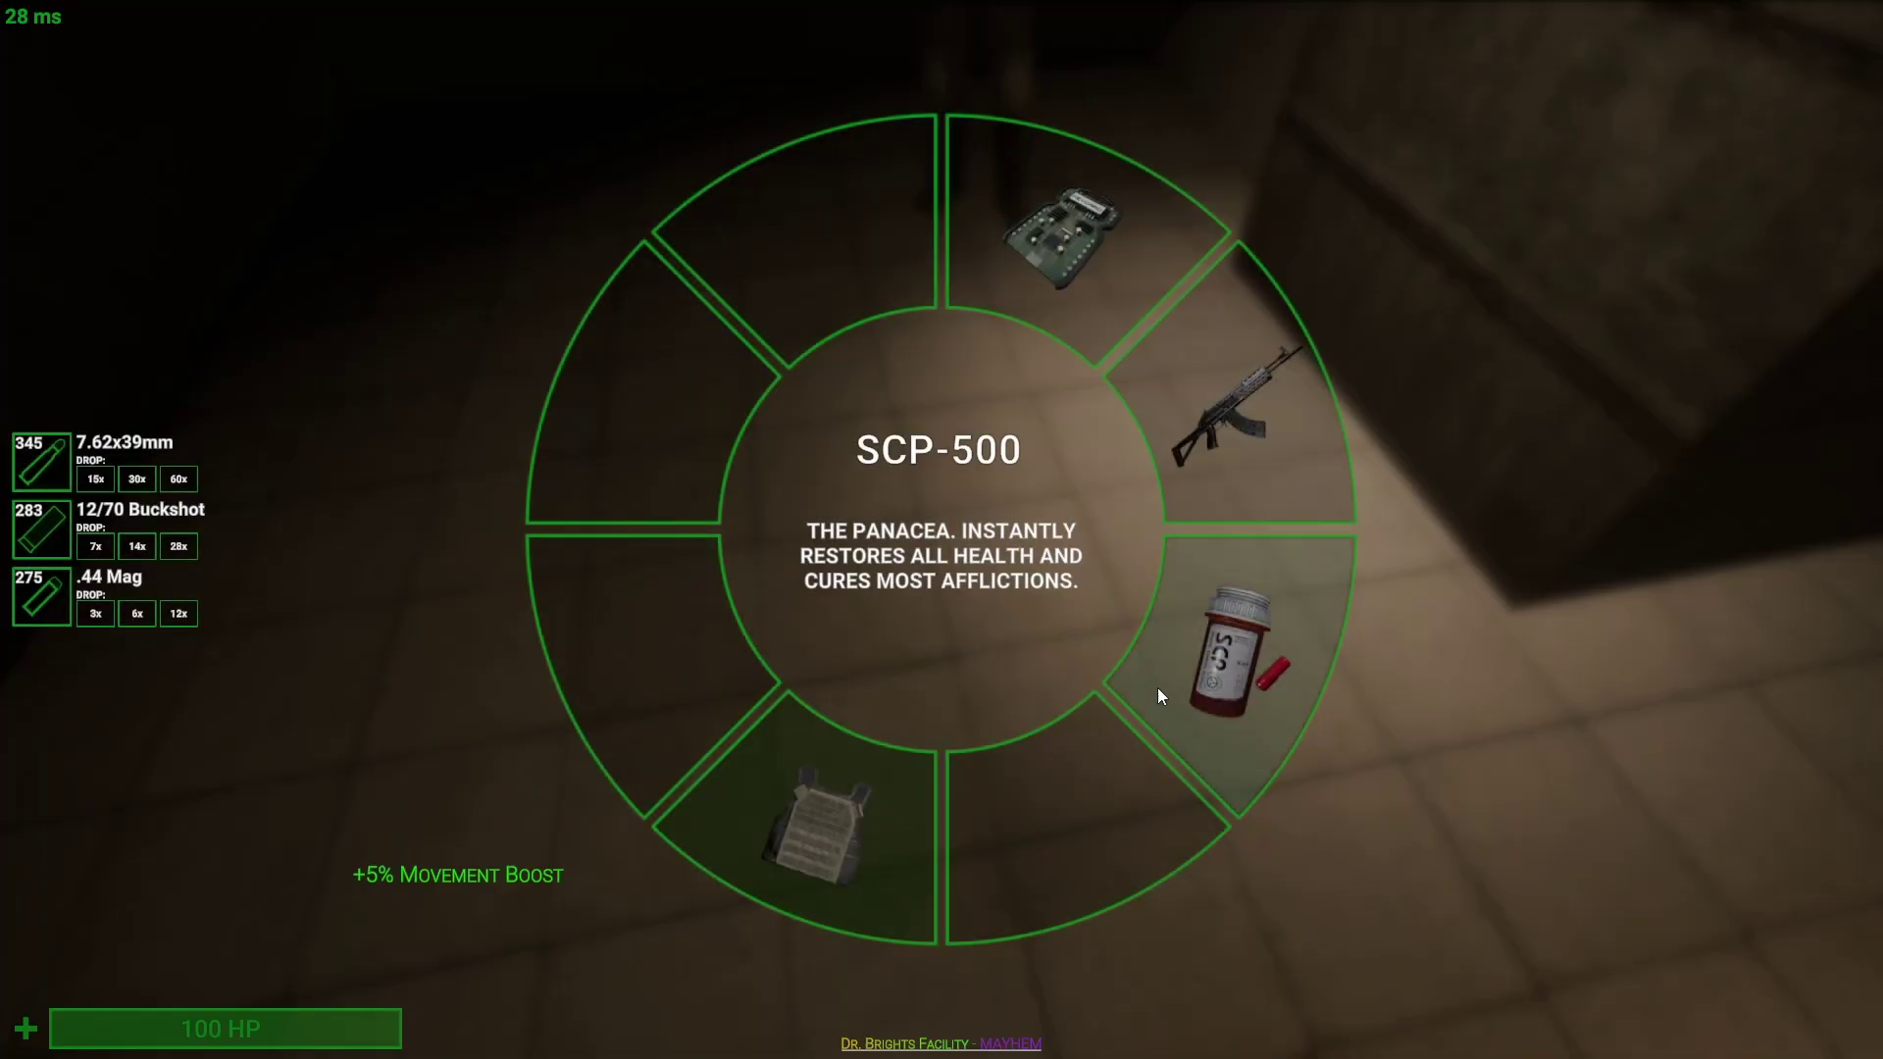
click(1157, 688)
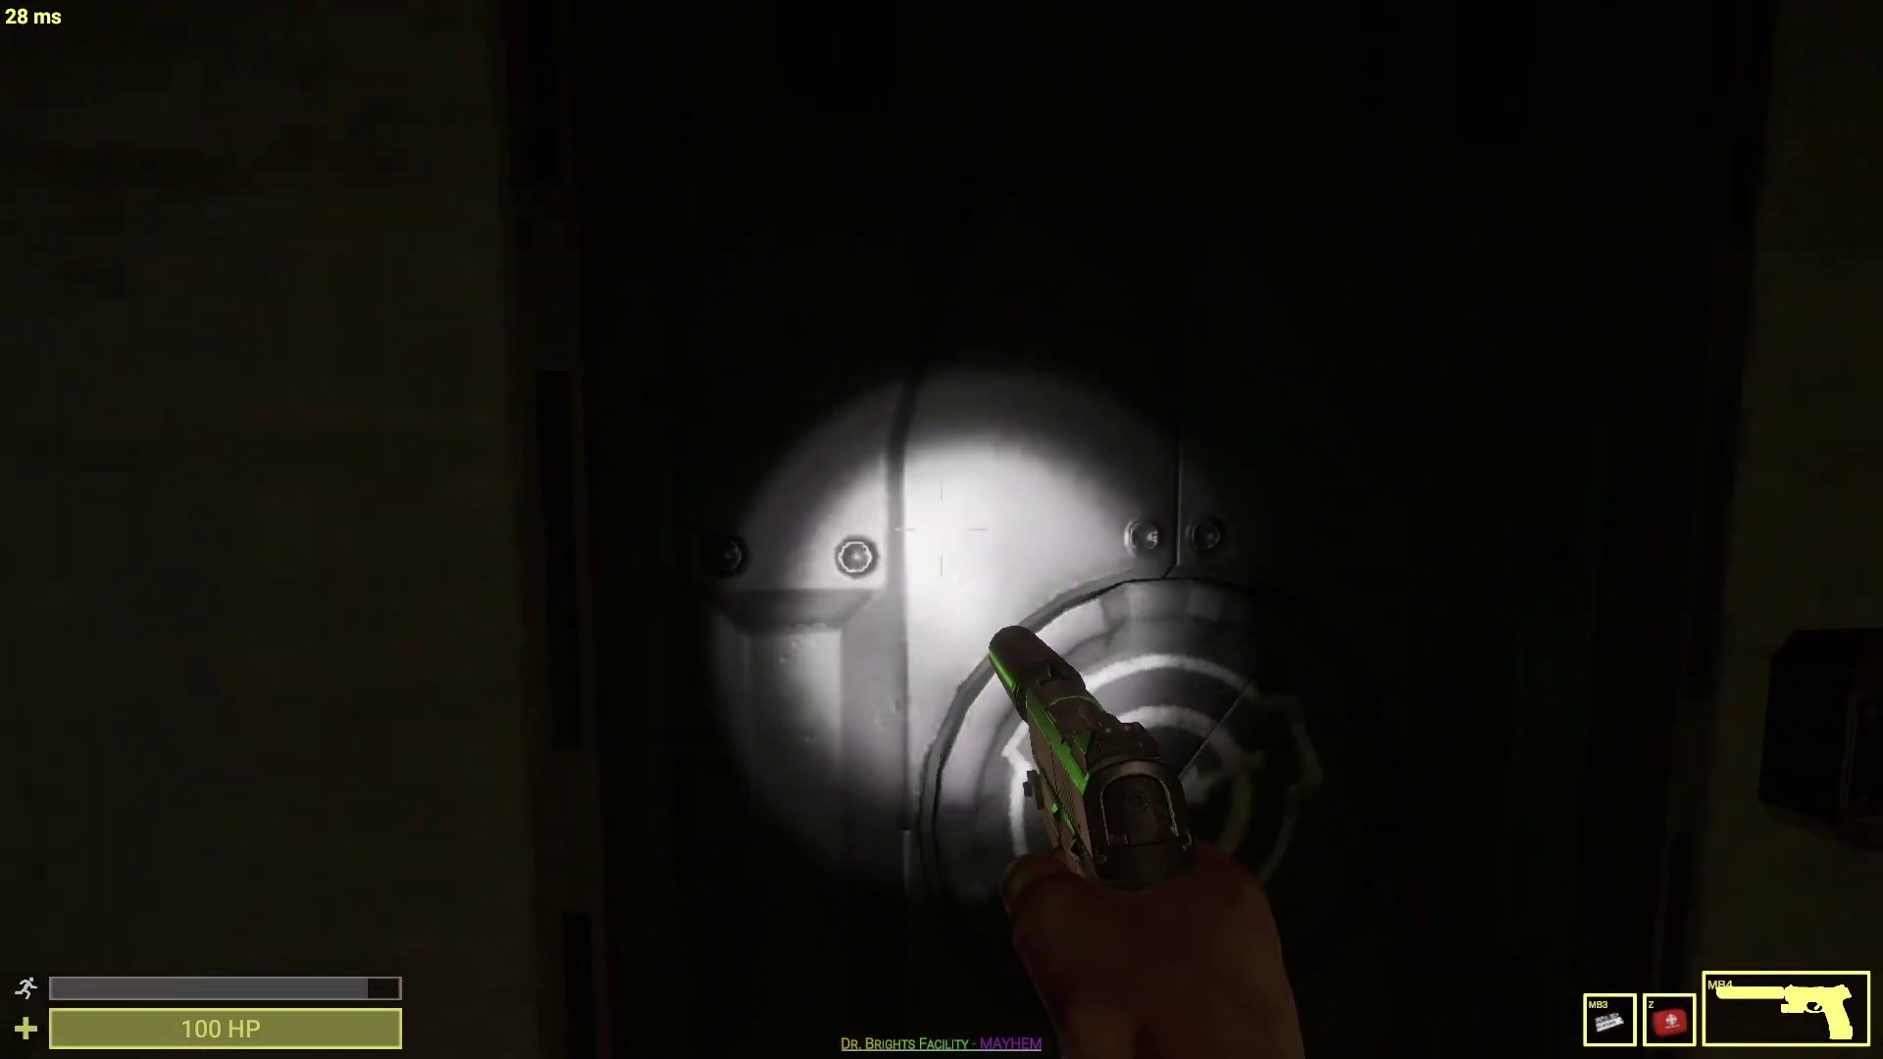
key(w)
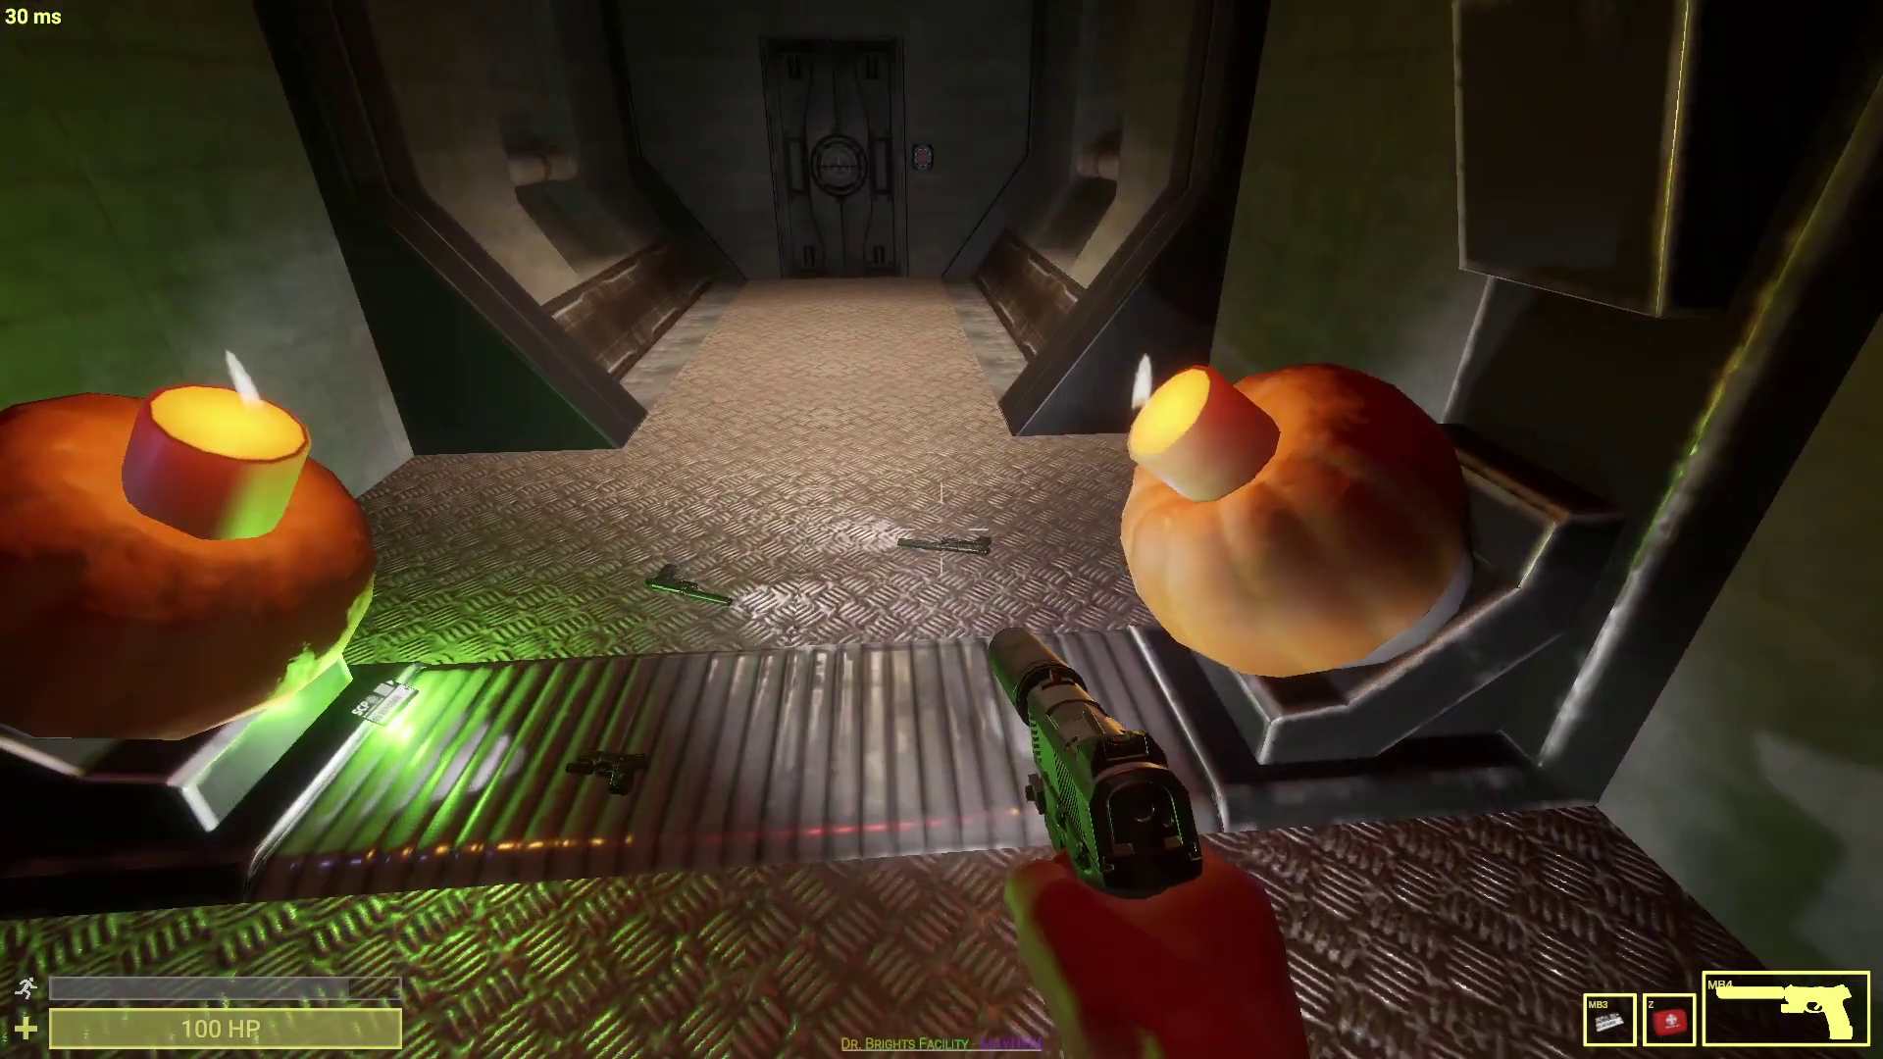
key(w)
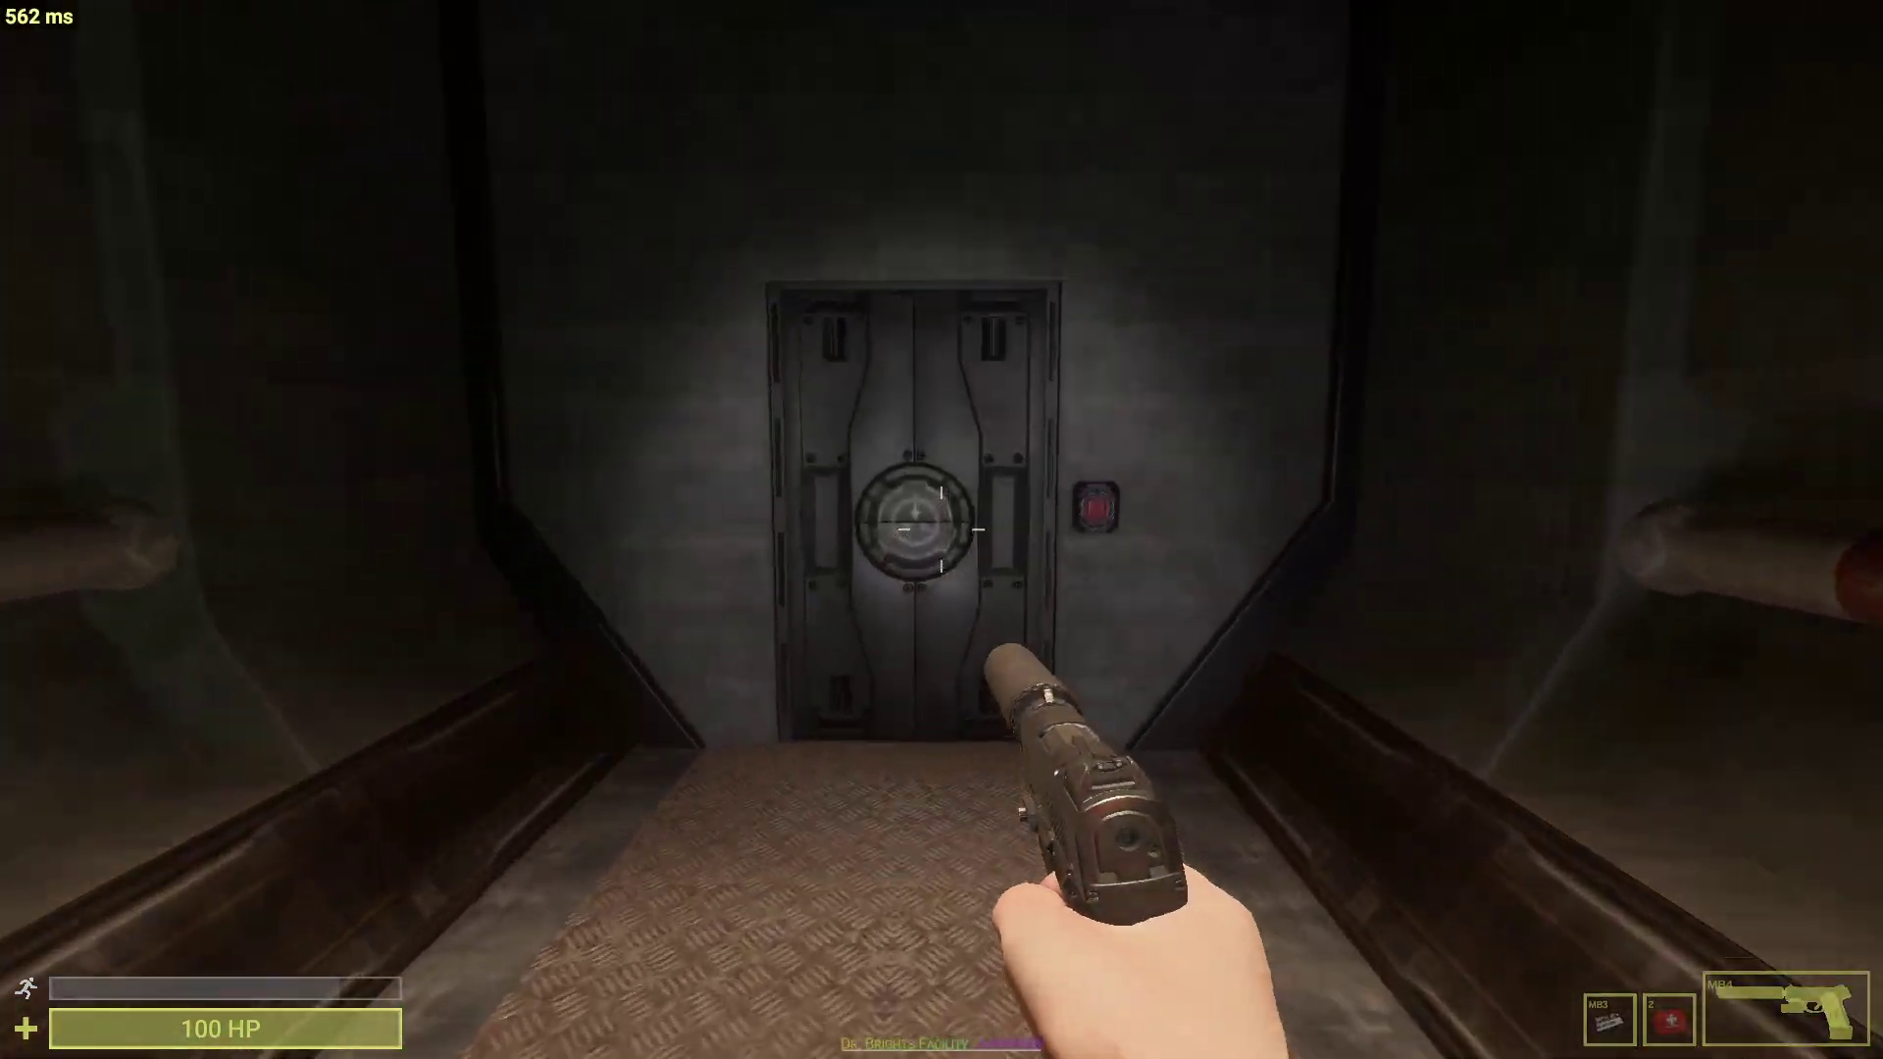
key(w)
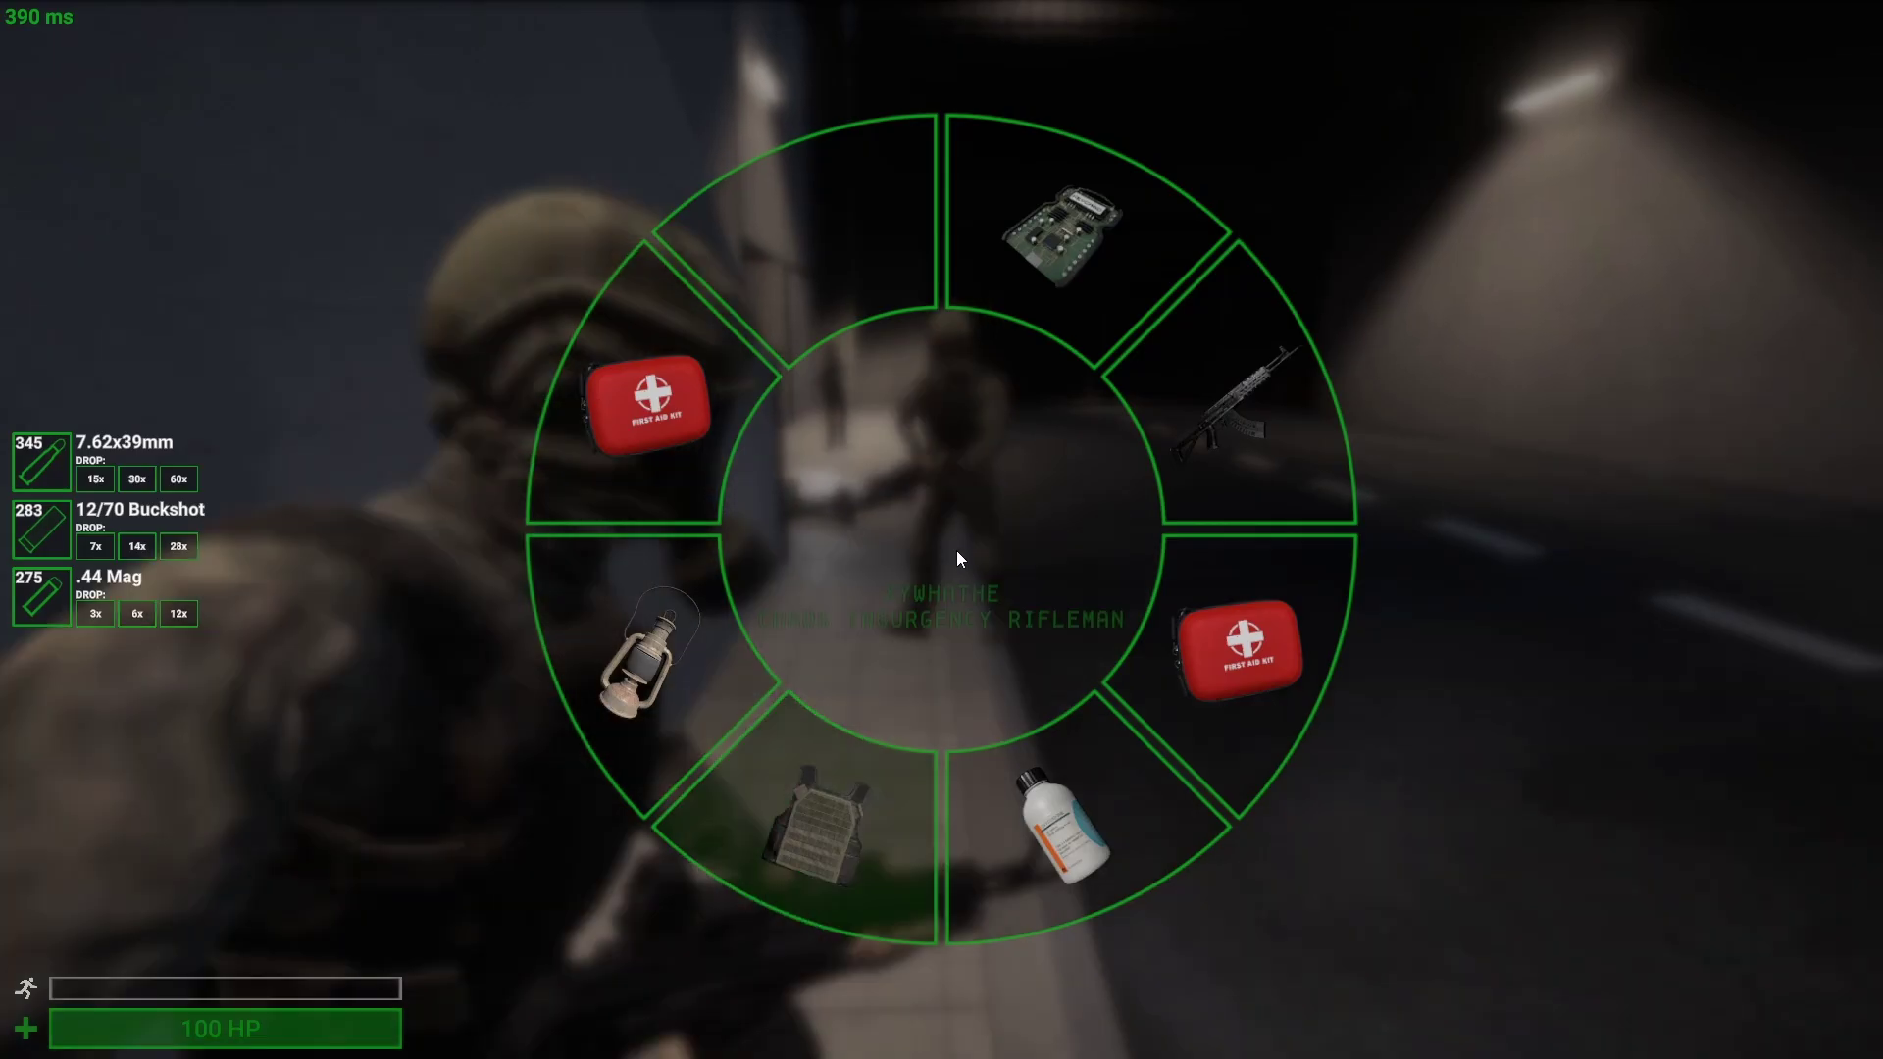
Step: Climb the stairs out to the street and swallow the SCP-500 pills
key(w)
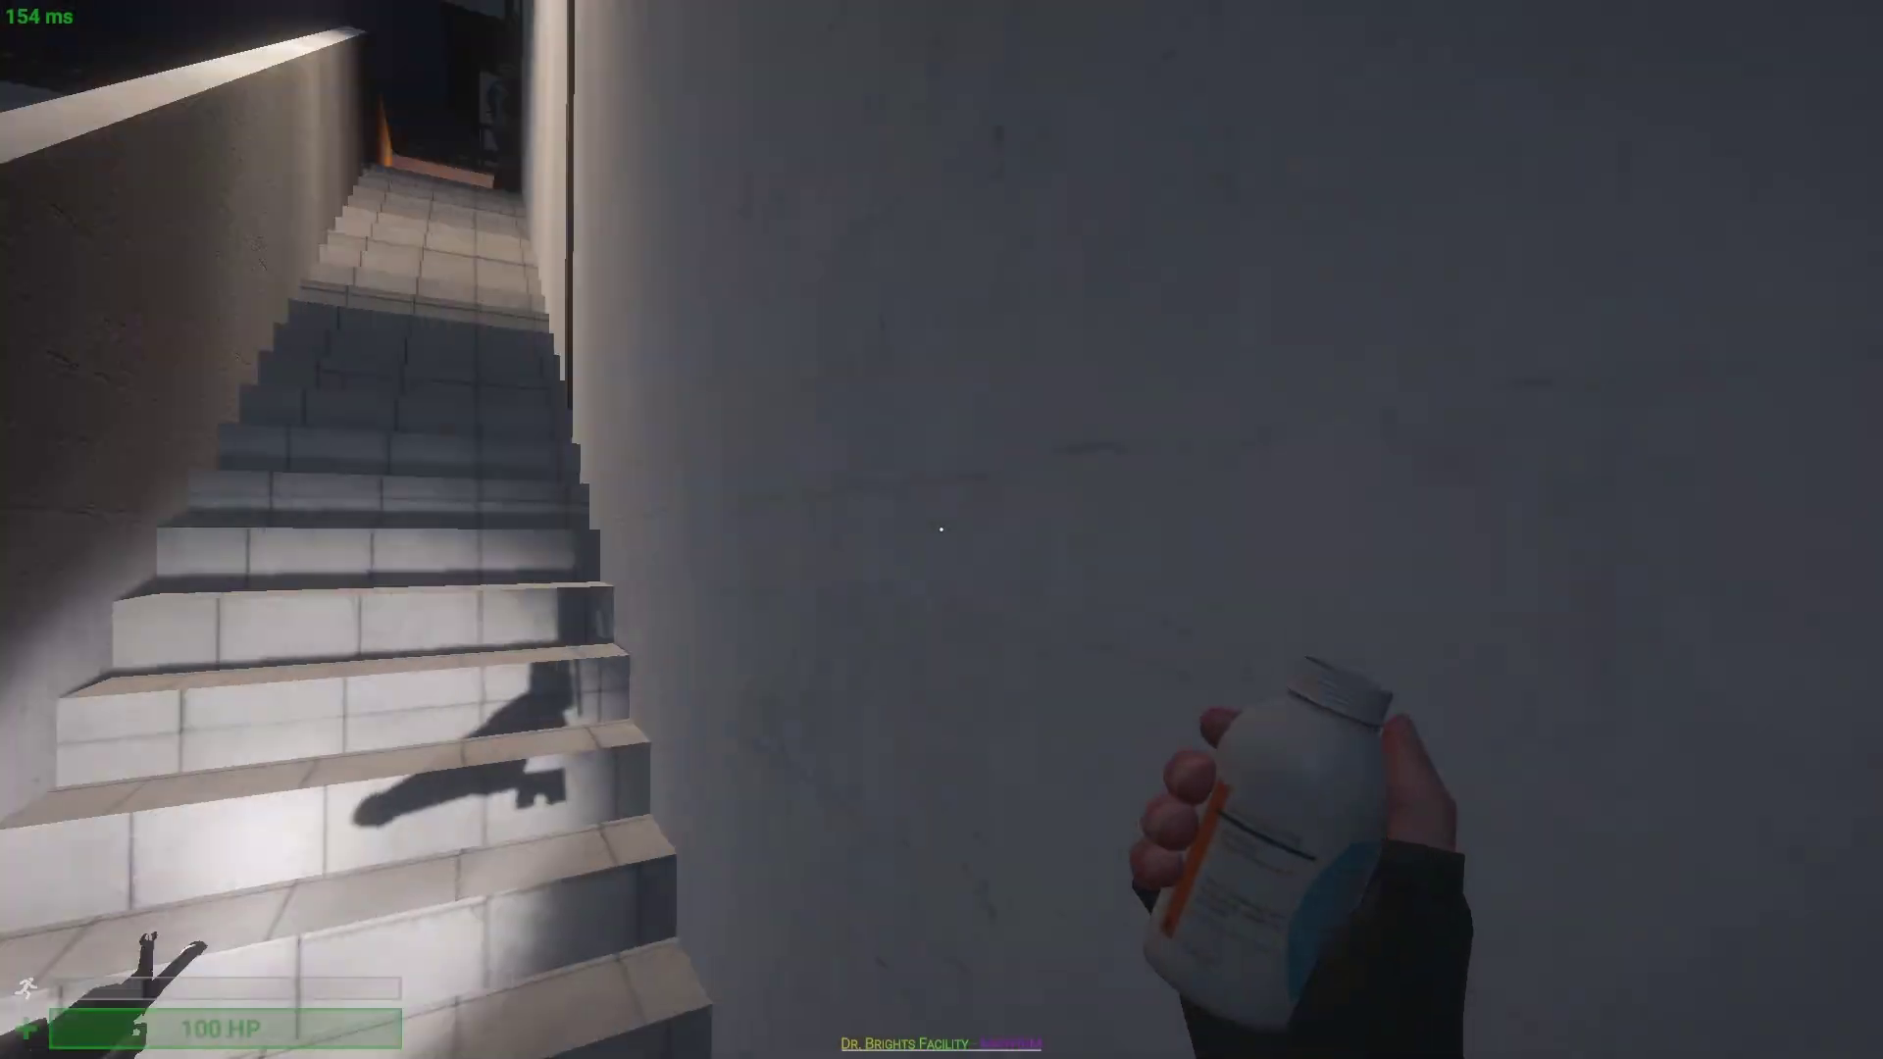
key(w)
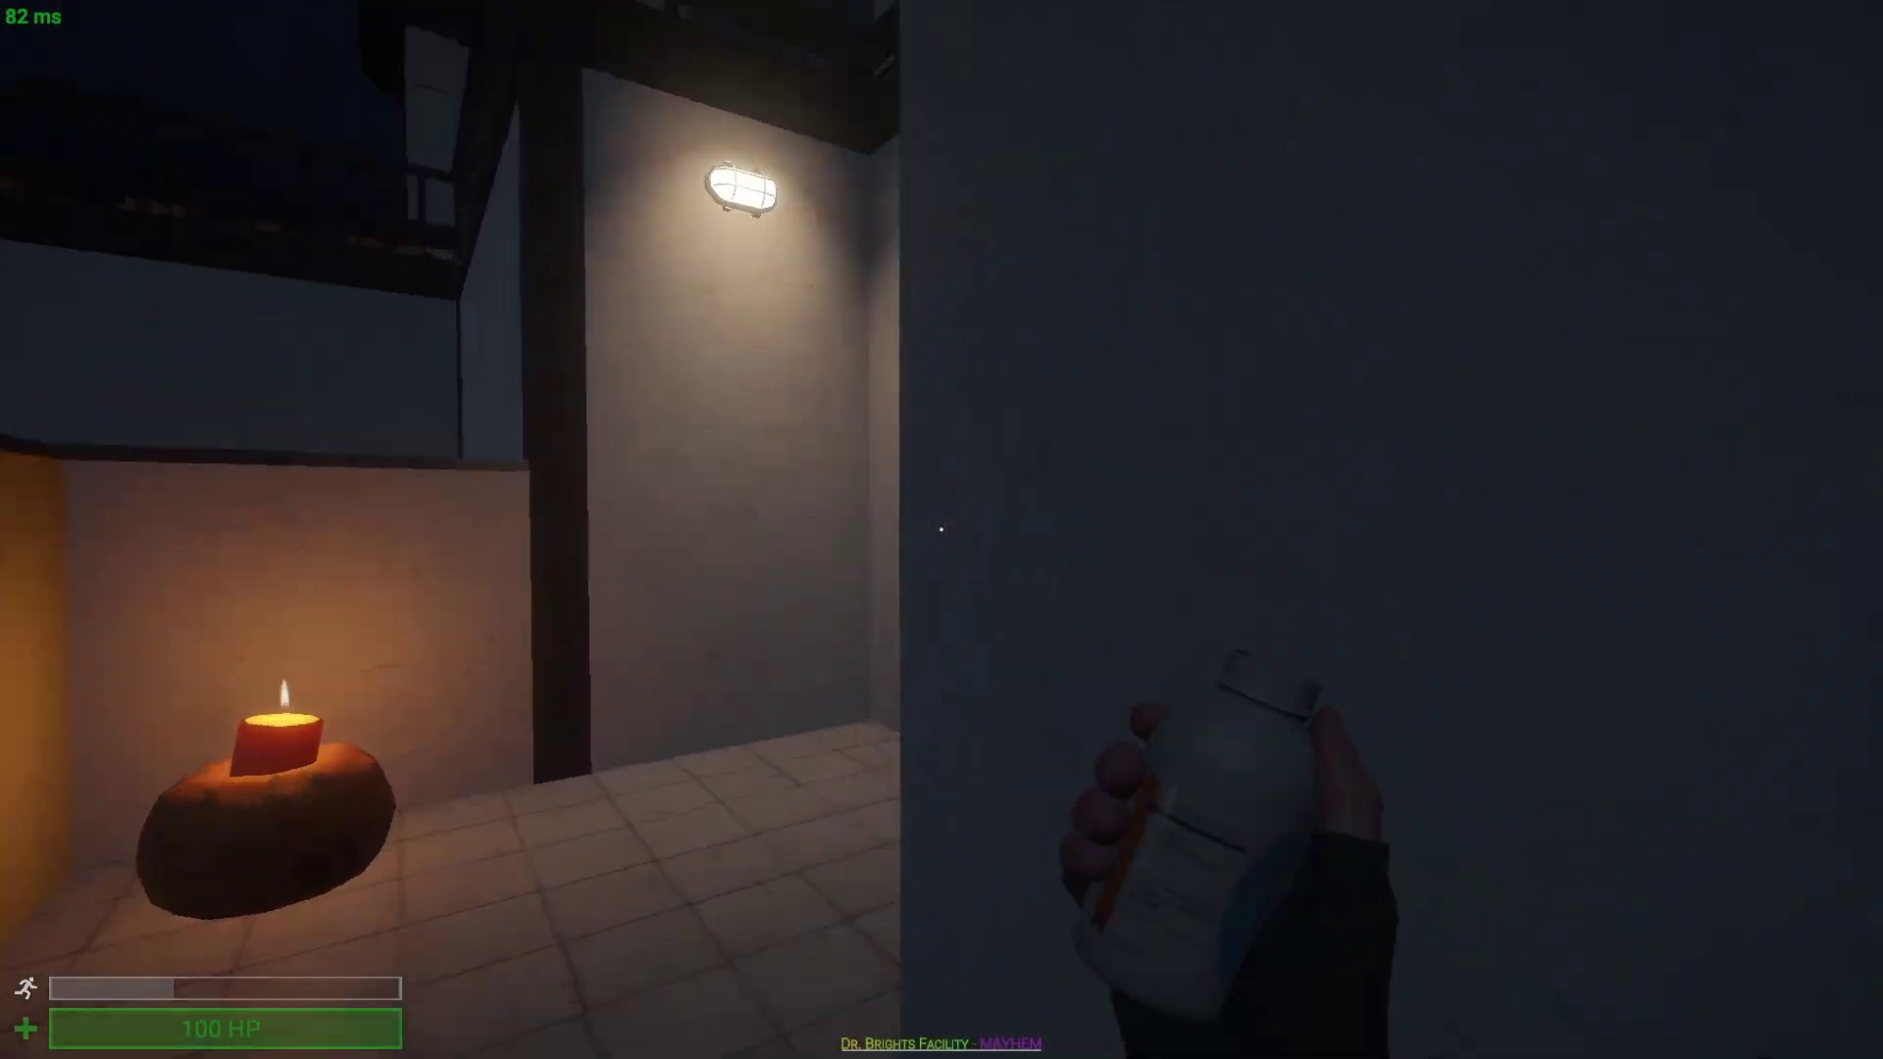
key(w)
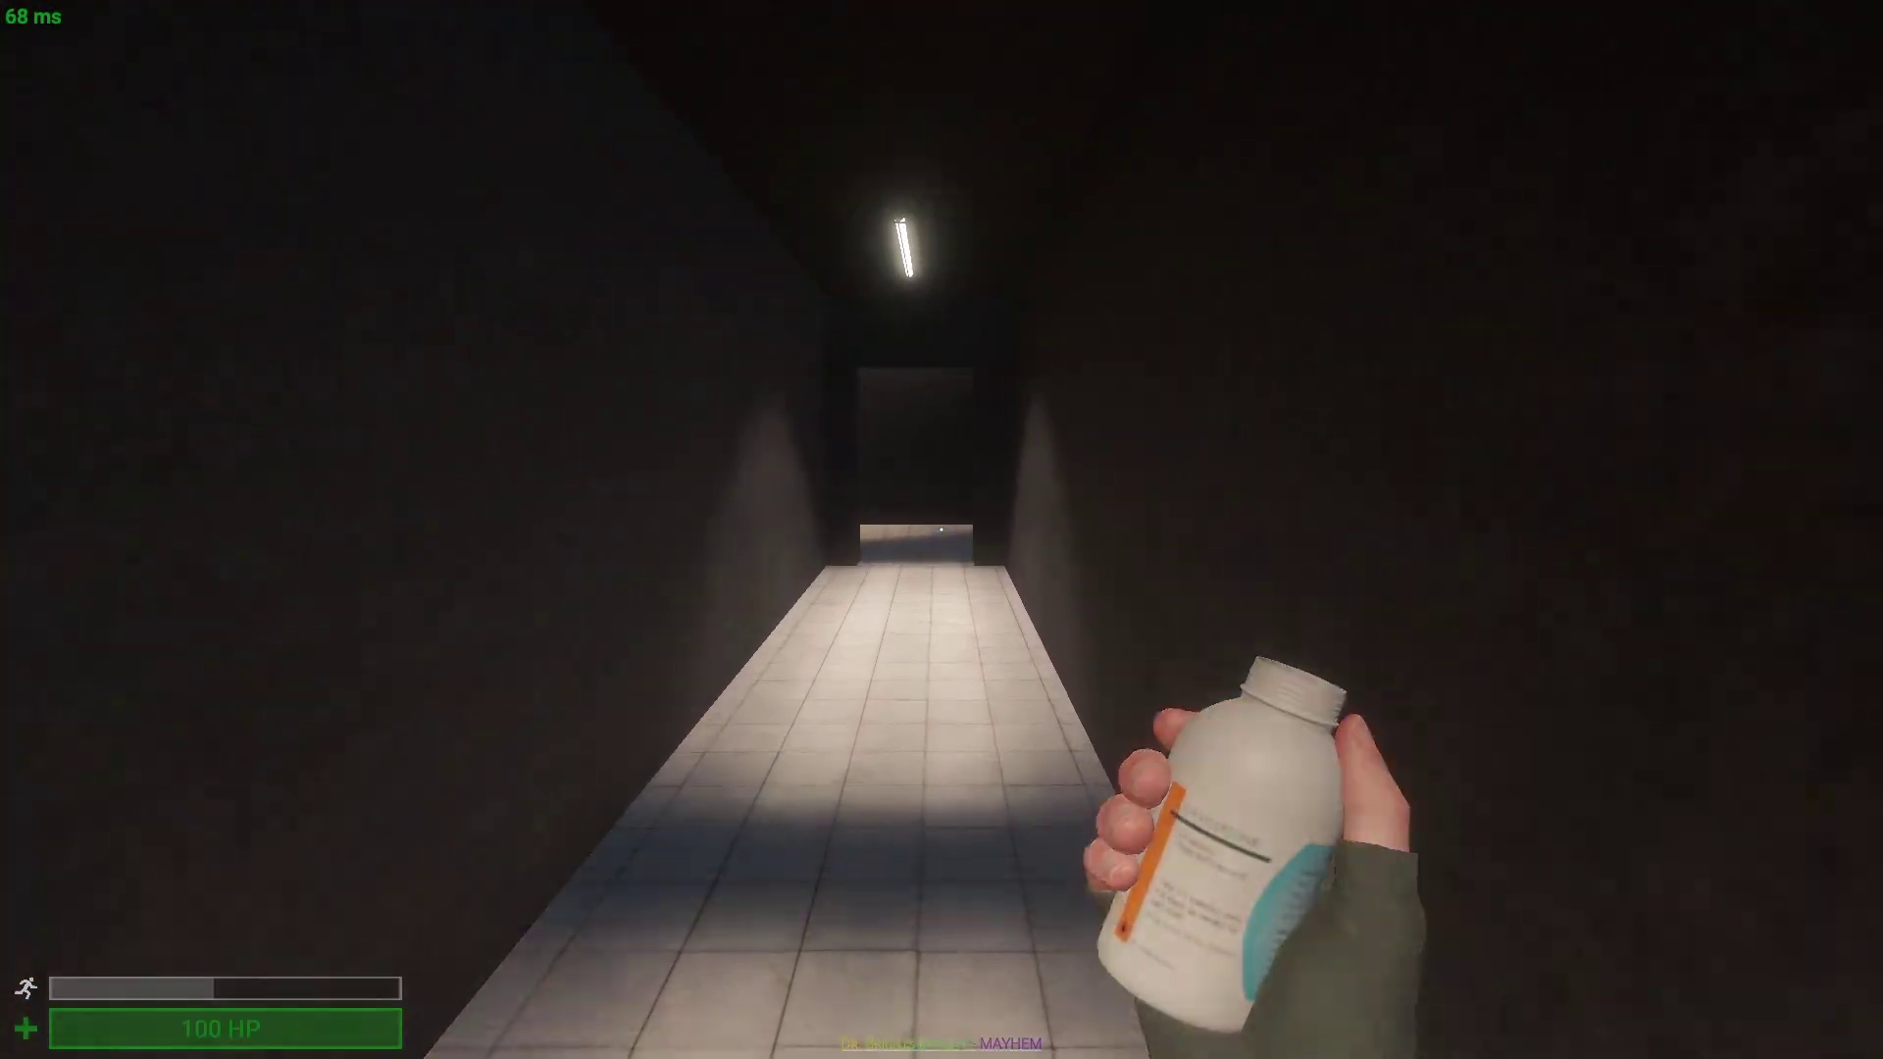
key(w)
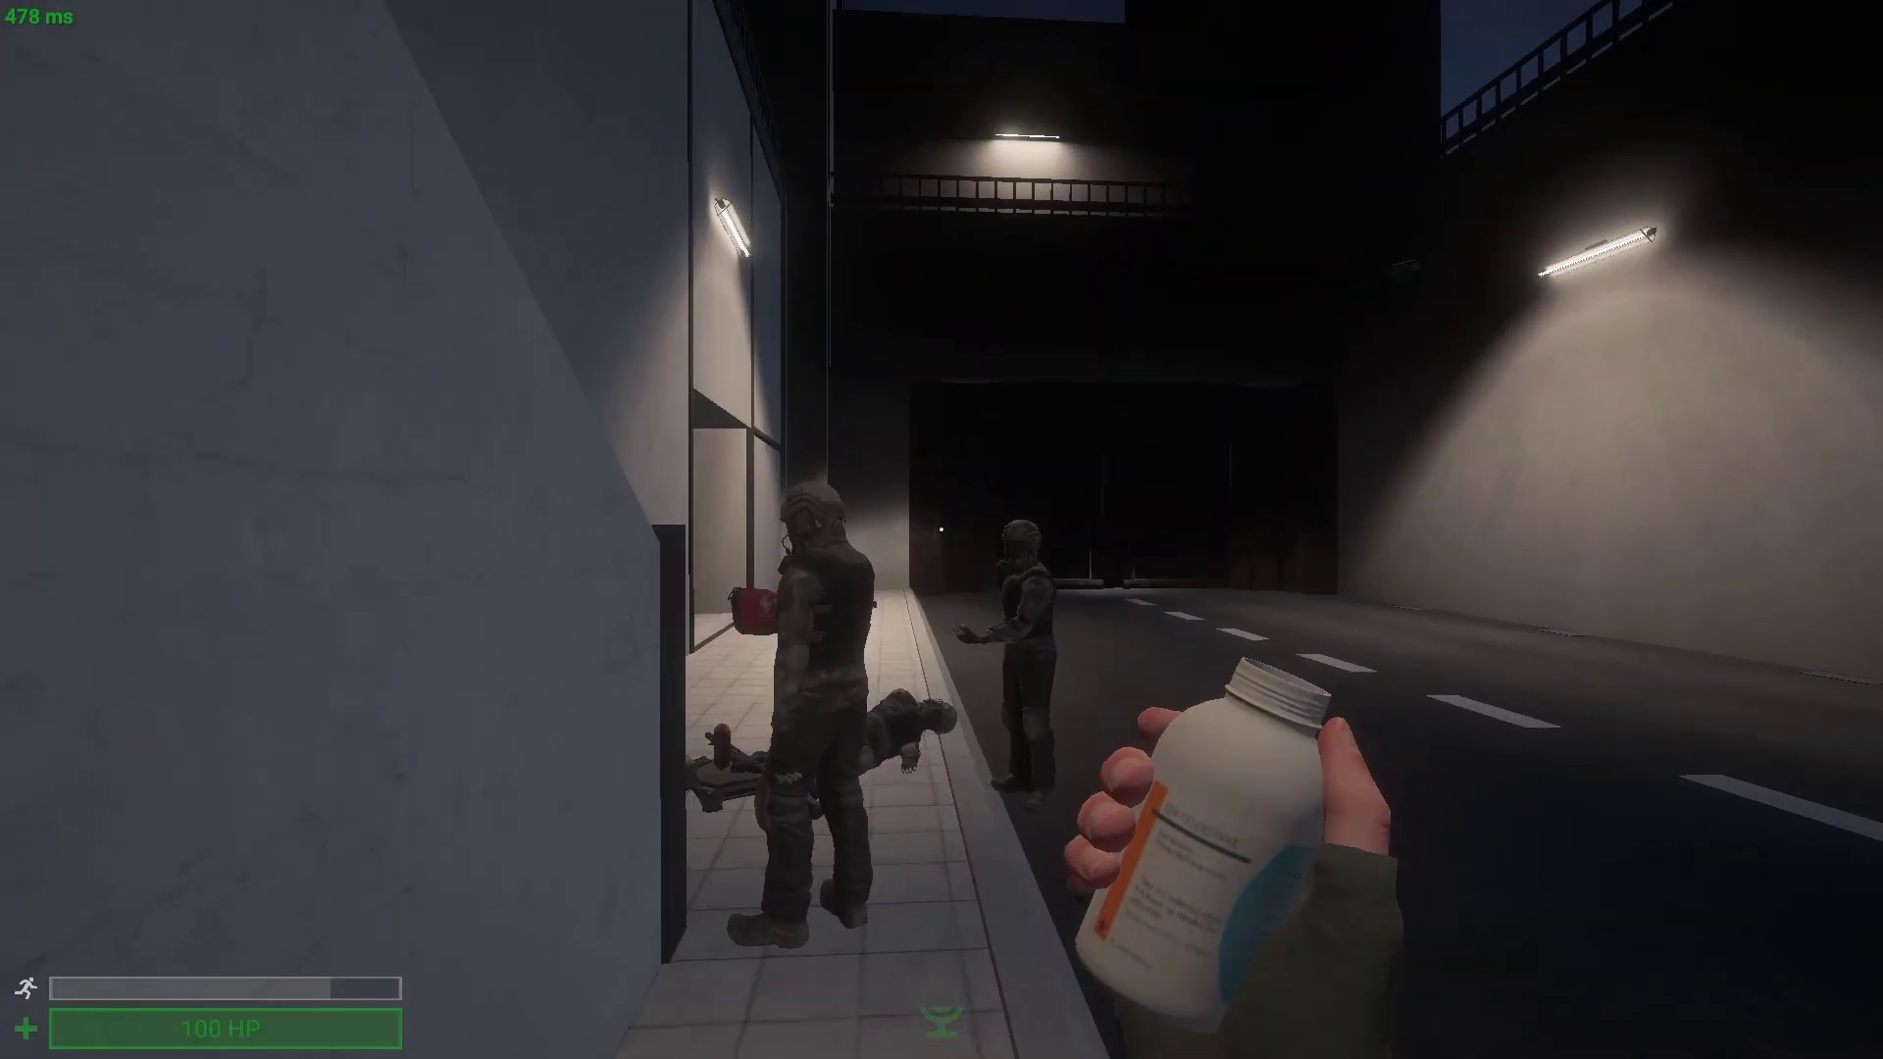
click(943, 531)
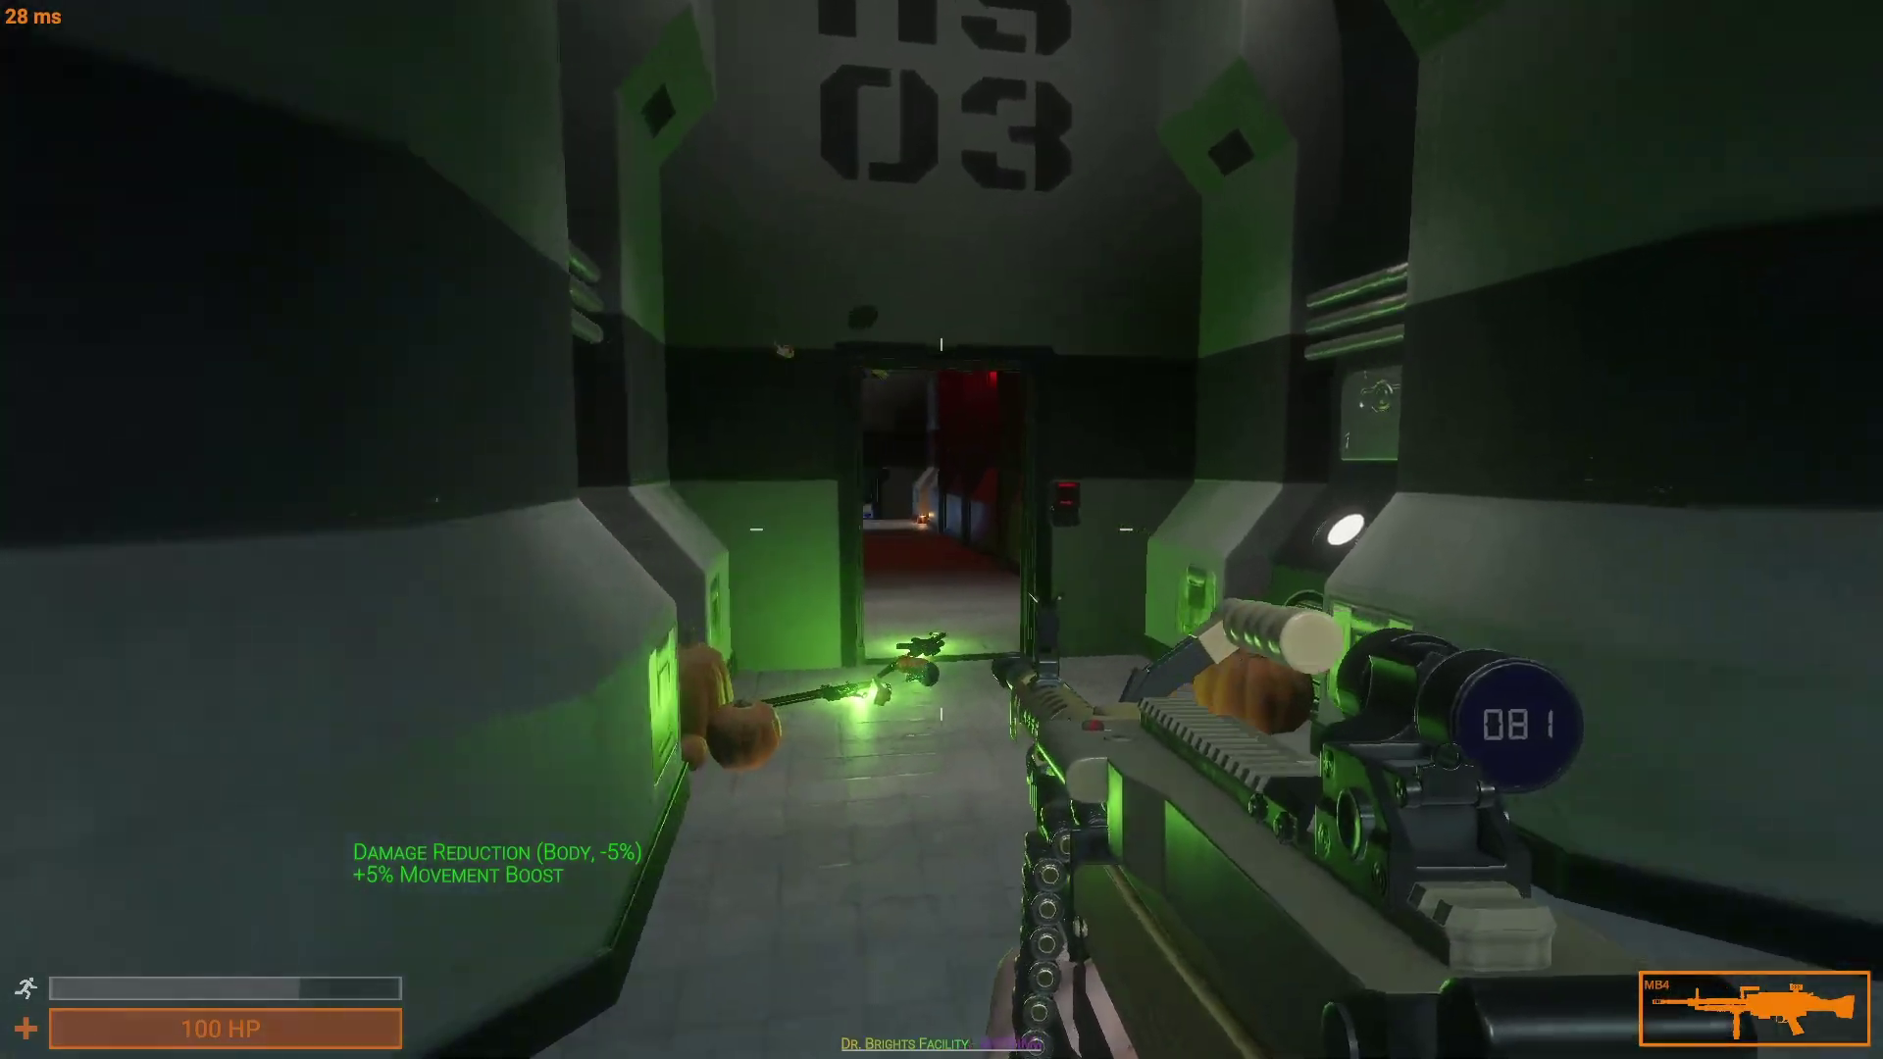
Step: Pick up the AK rifle from the floor and equip it
key(w)
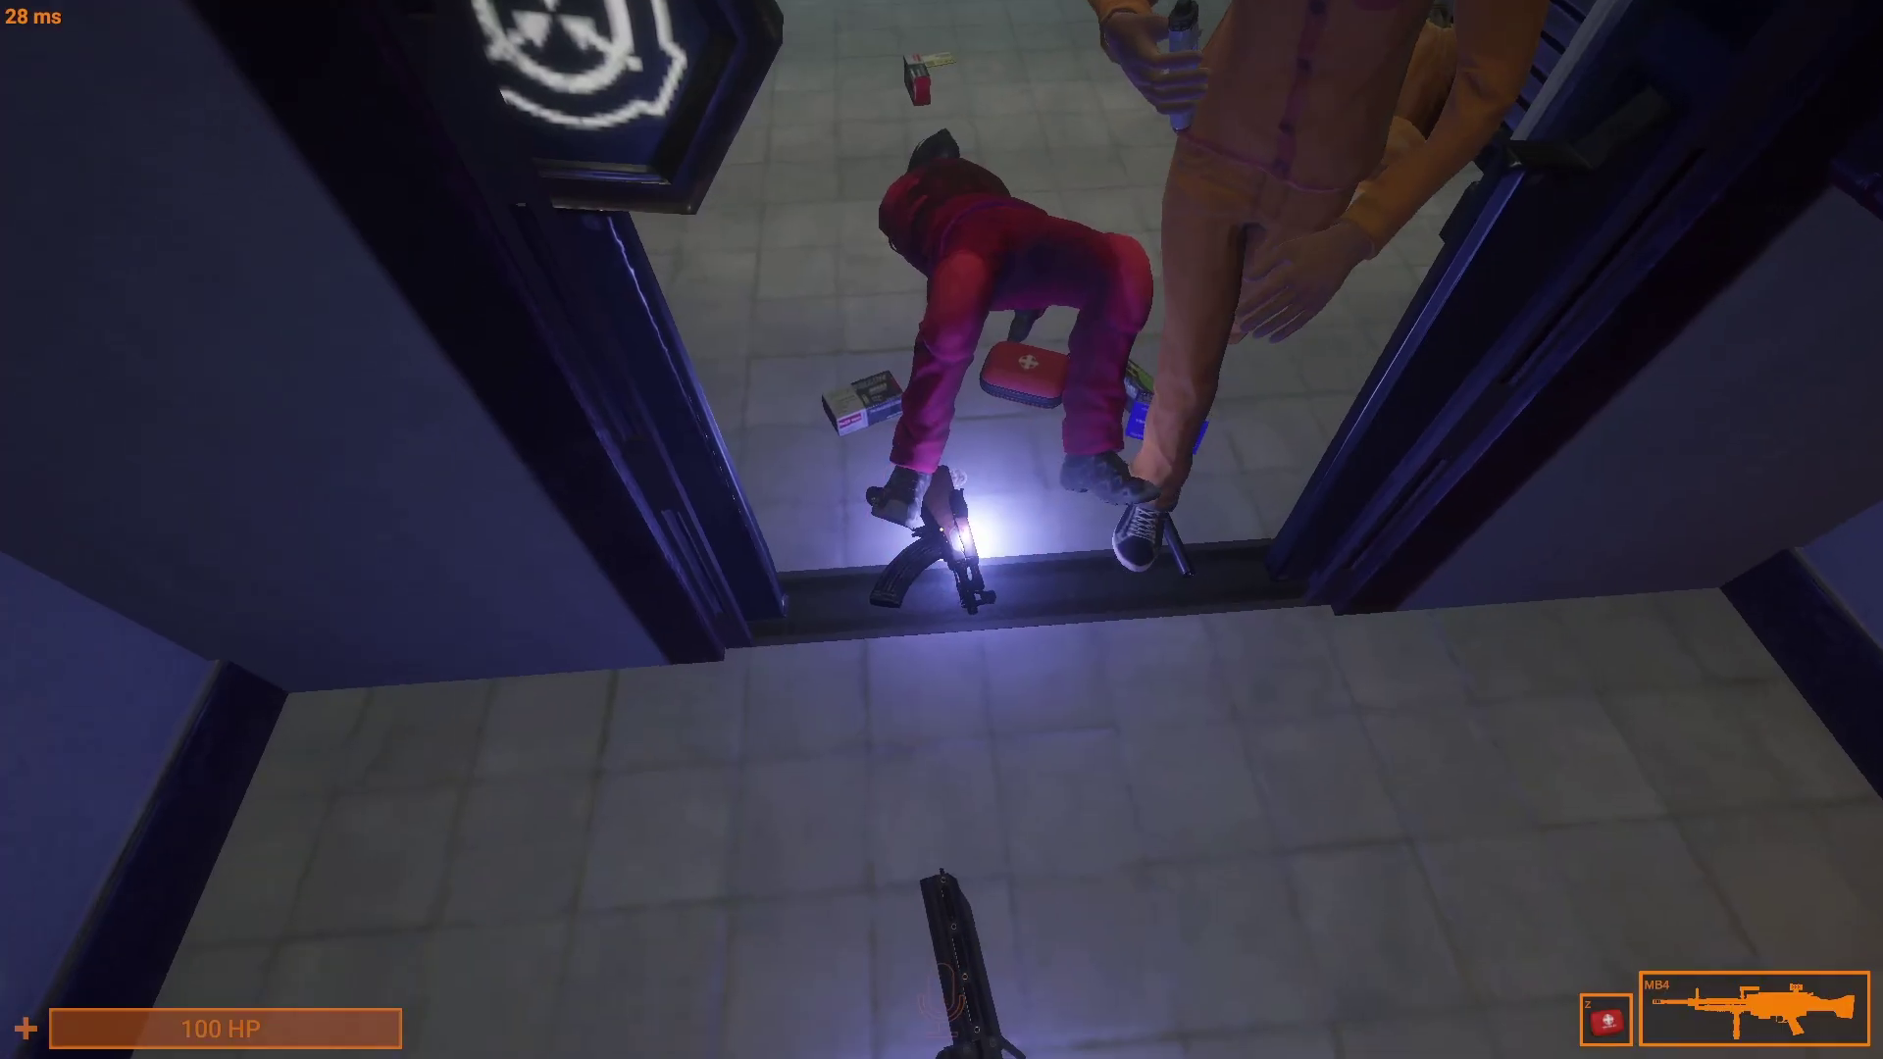
key(e)
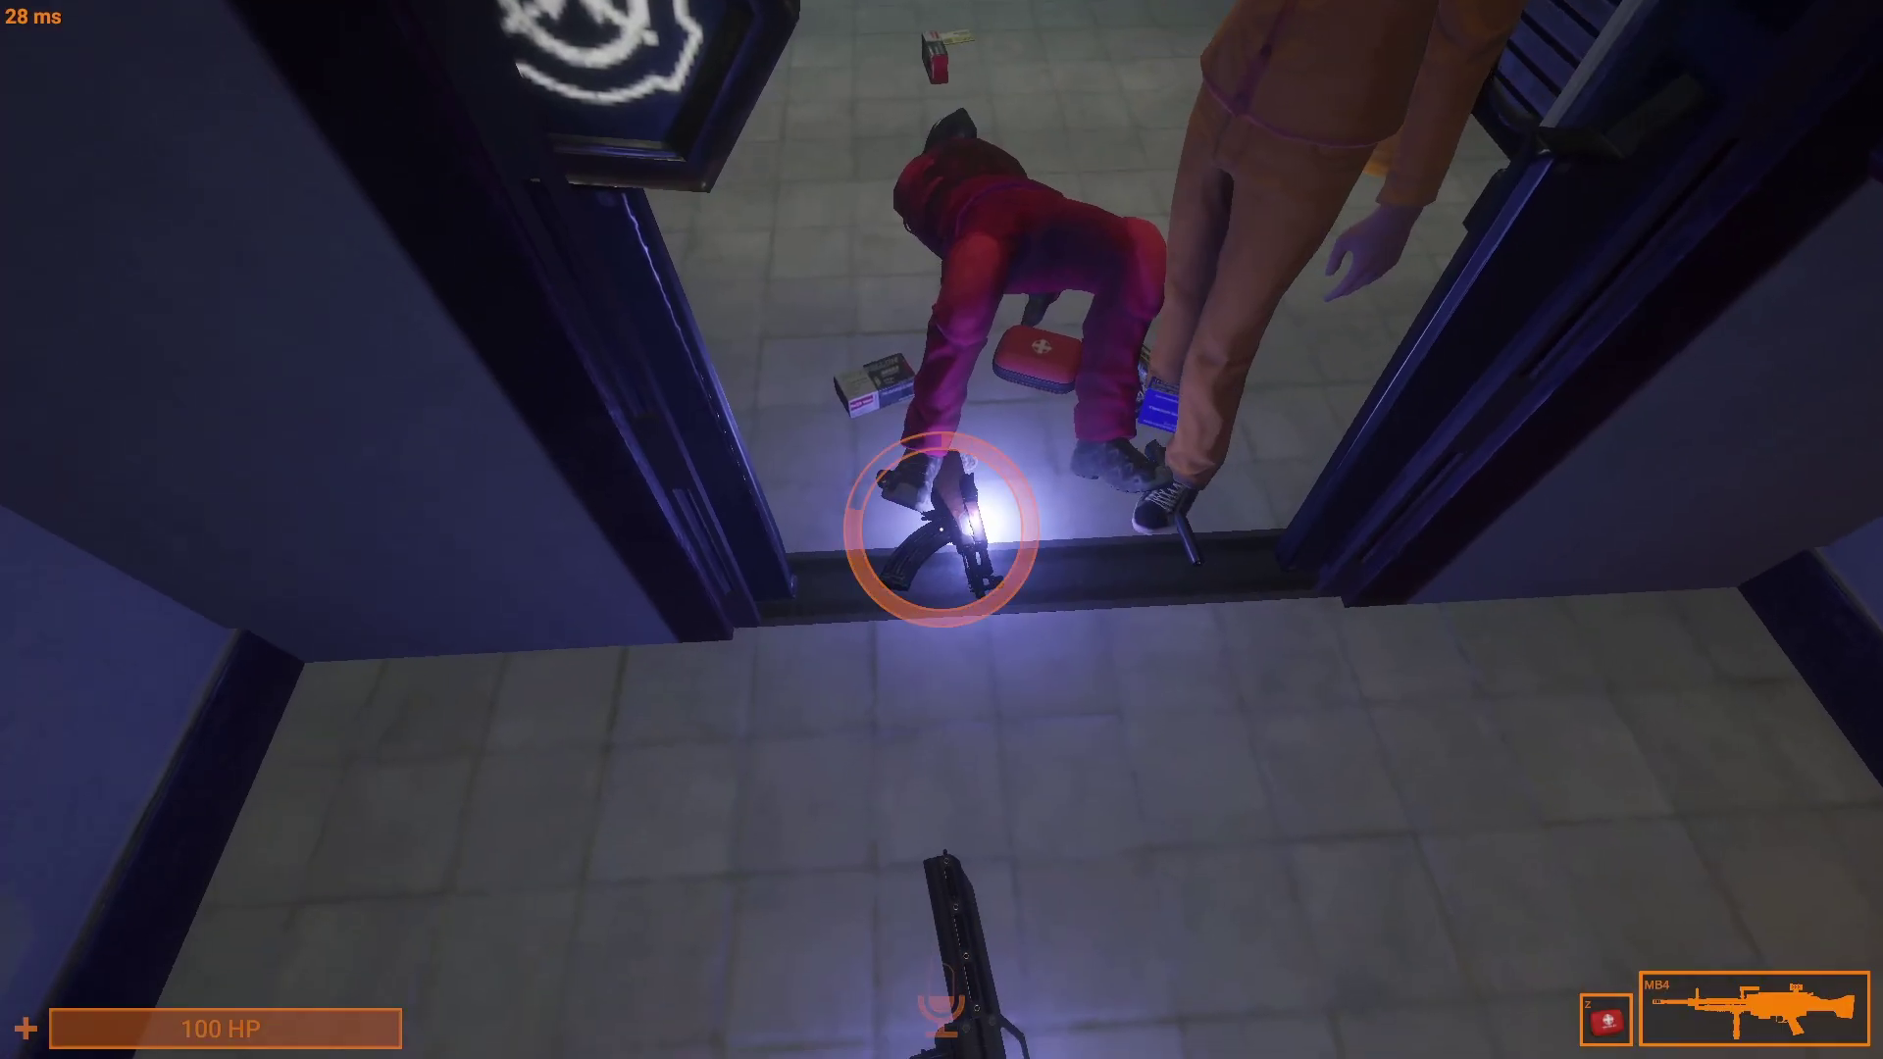
key(Tab)
click(670, 603)
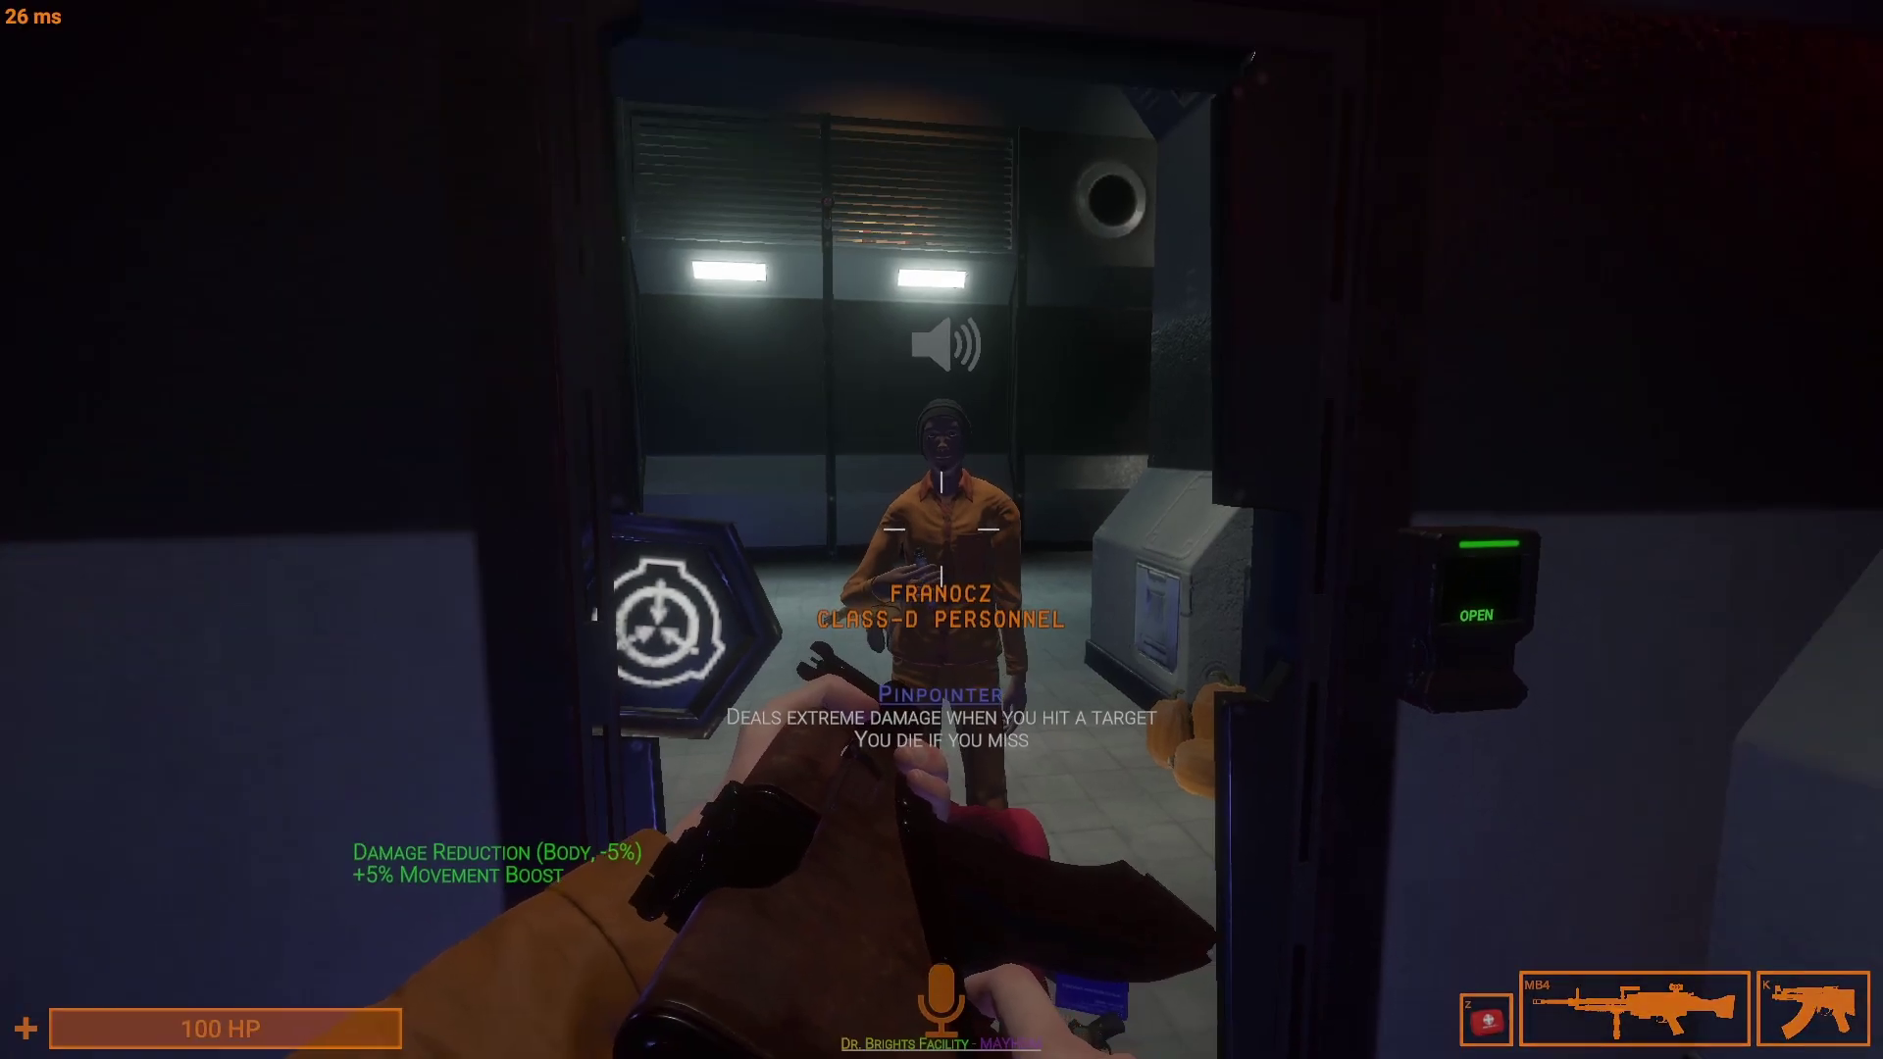
key(w)
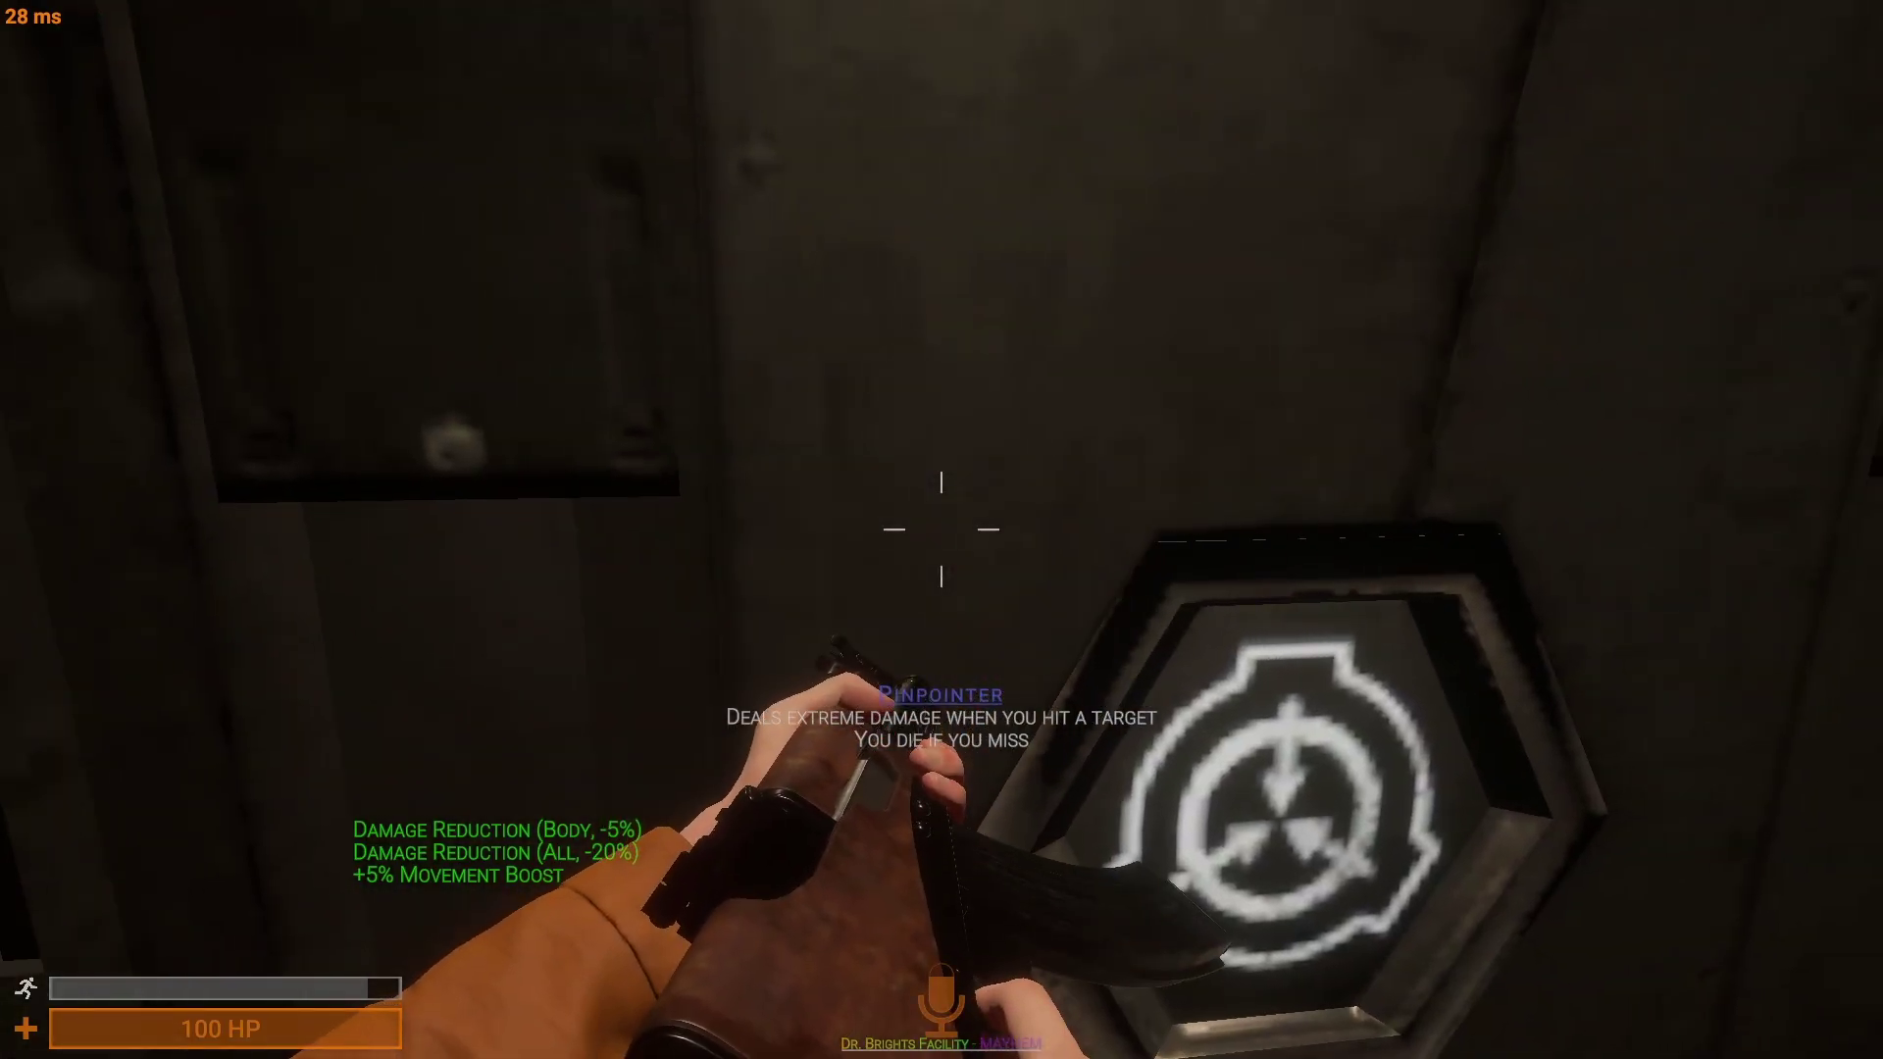
Step: Back away from the Heavy Containment doorway and shoot the approaching guard
key(s)
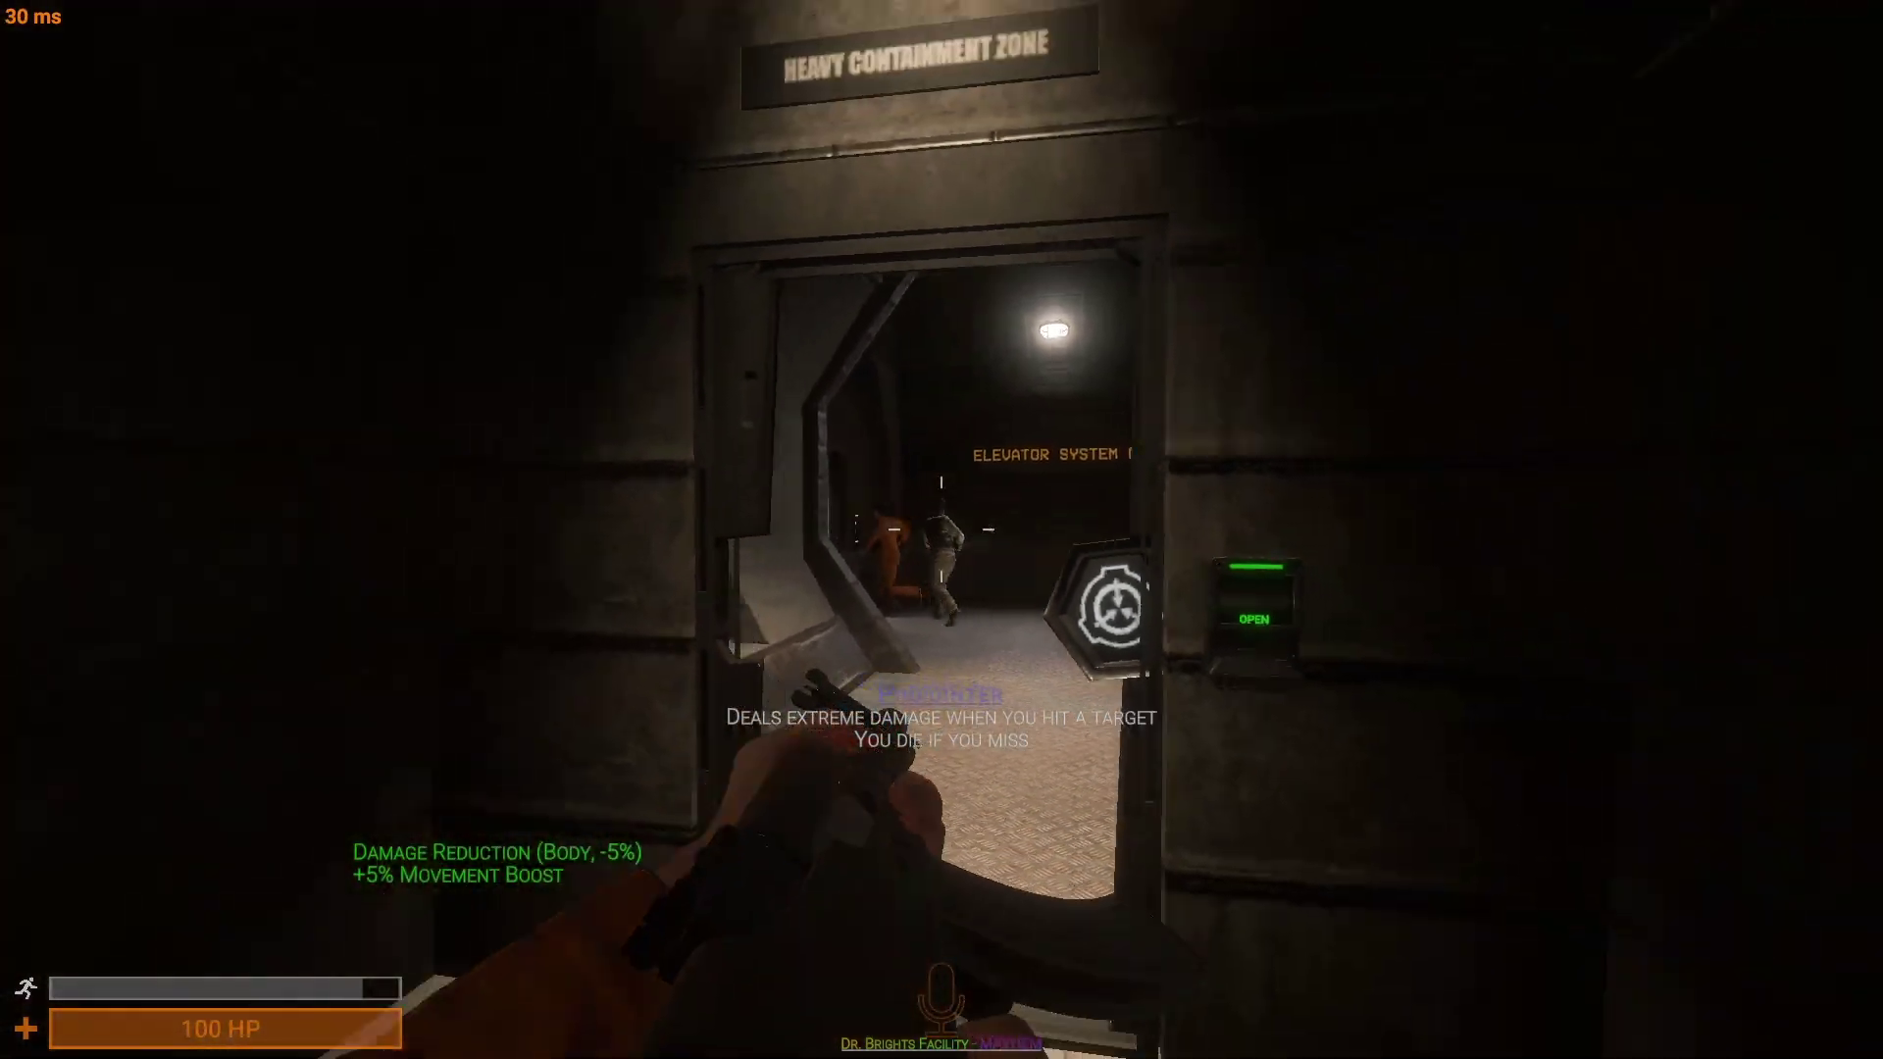
key(s)
key(s)
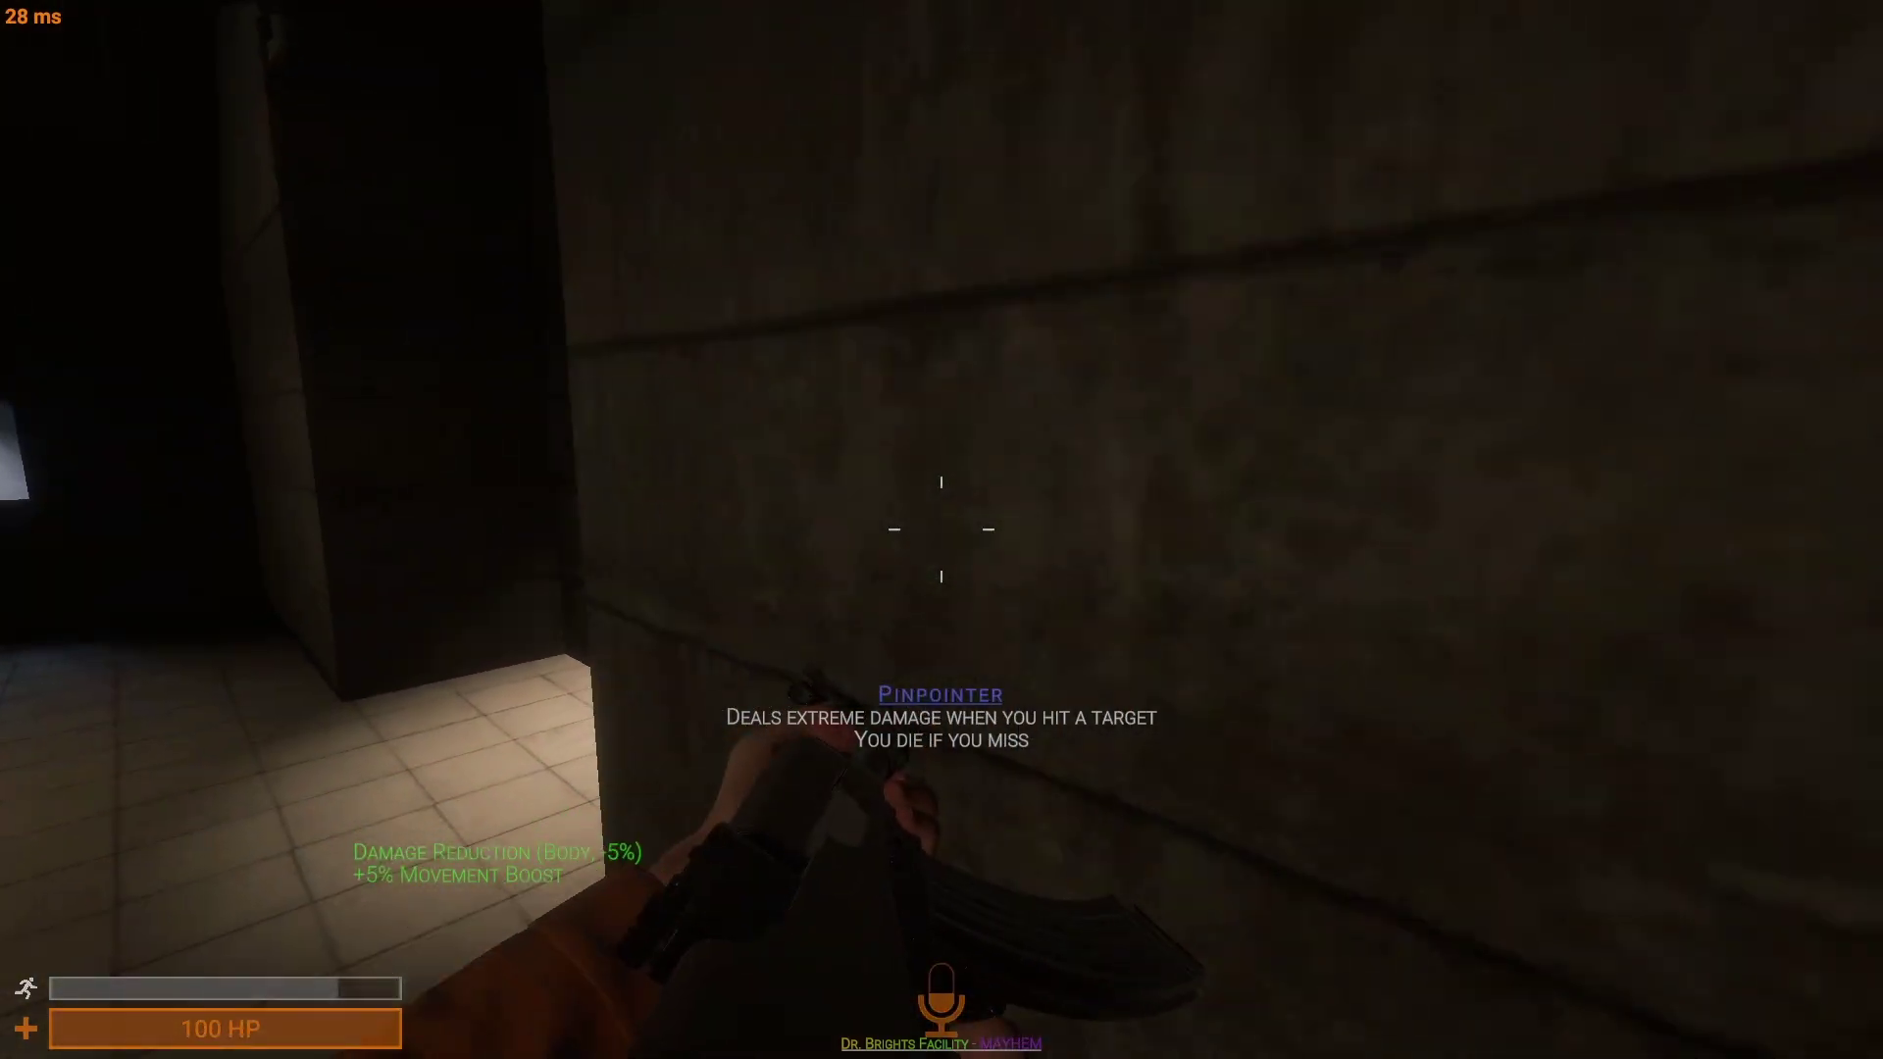
key(w)
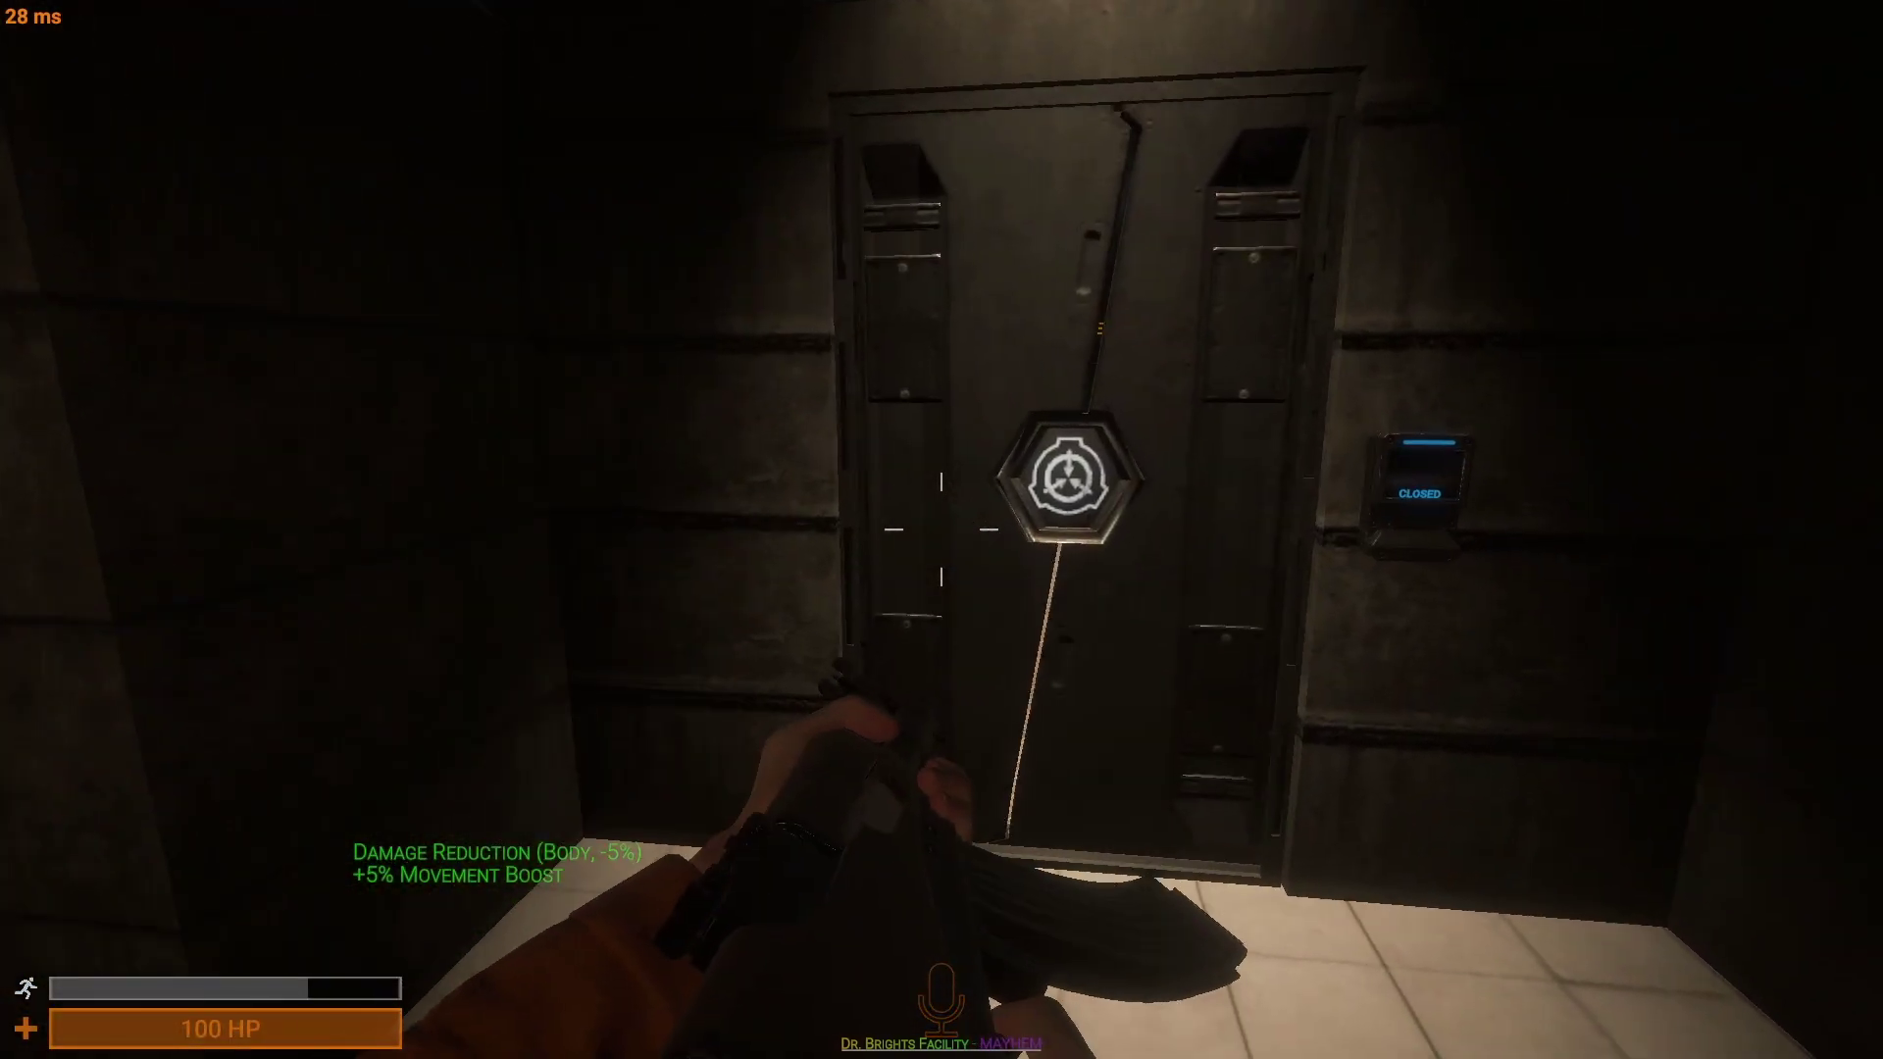
key(s)
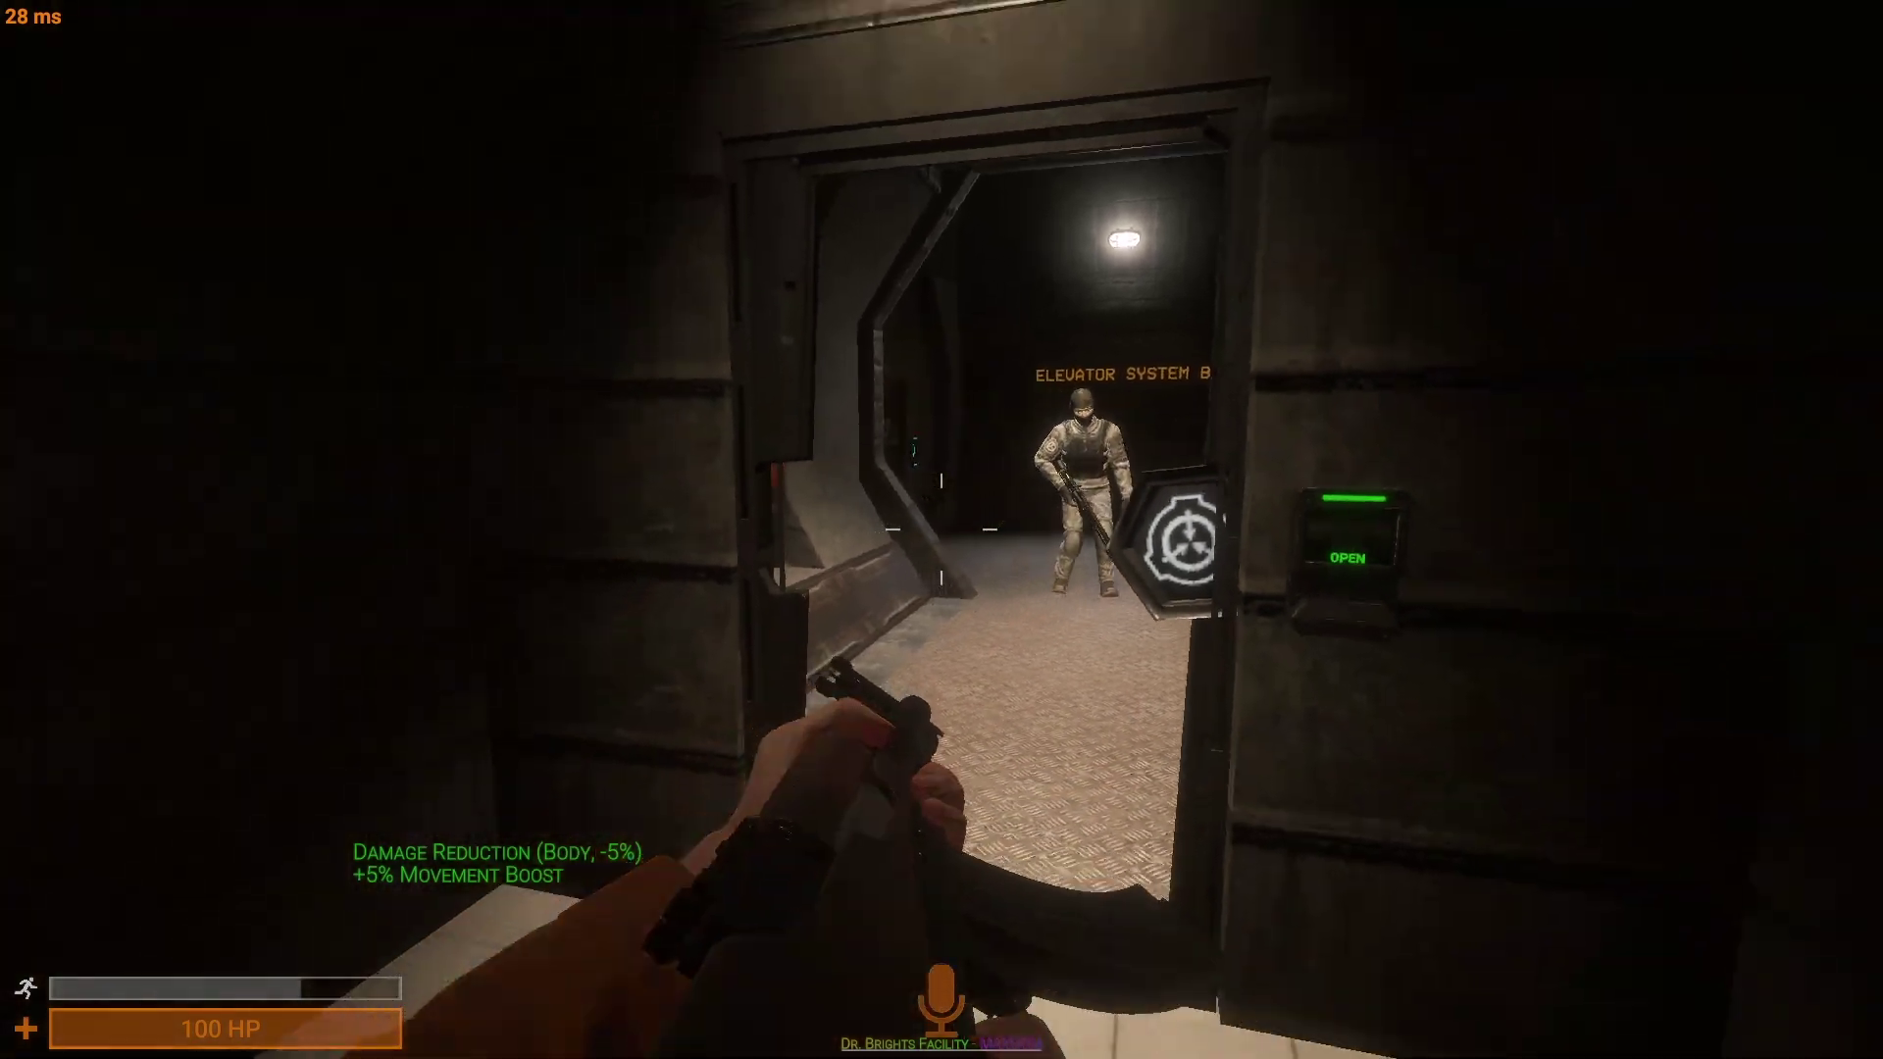
click(941, 530)
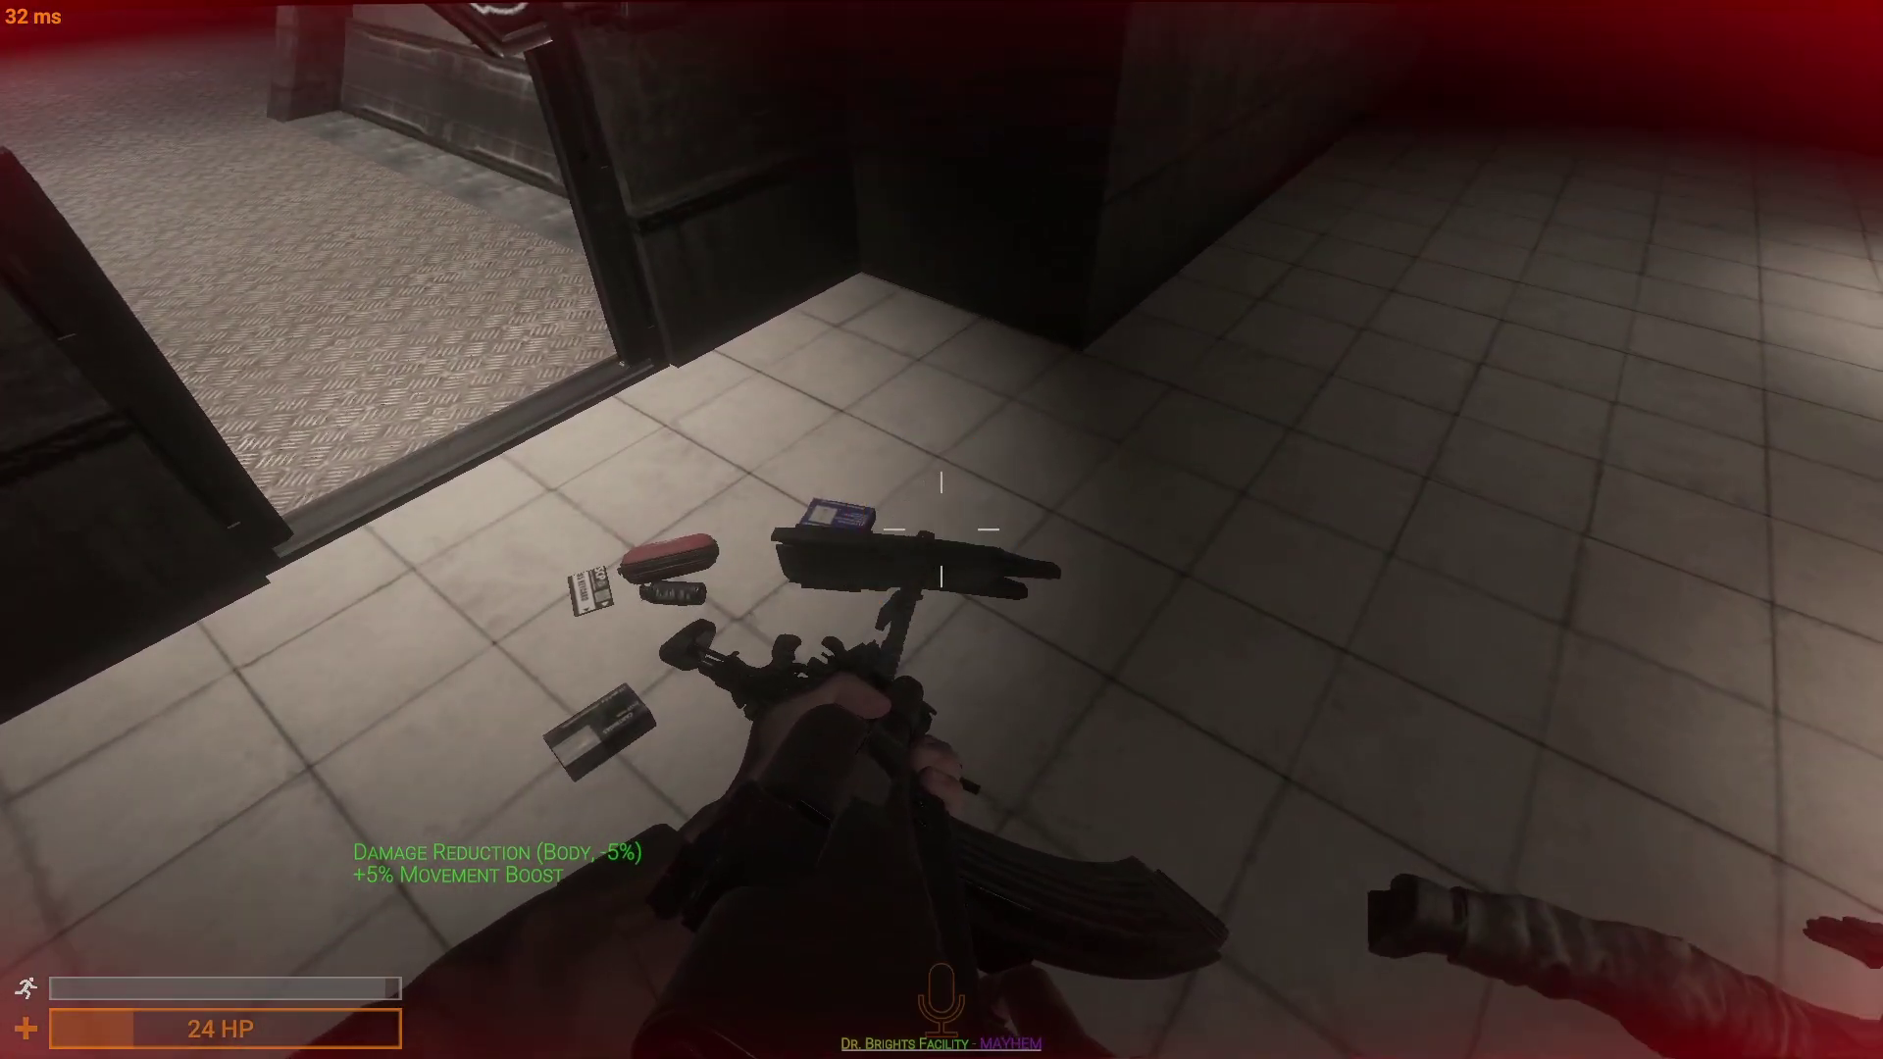
Step: Hold the first-aid kit and move past the soldiers toward the elevator
key(Tab)
click(1232, 639)
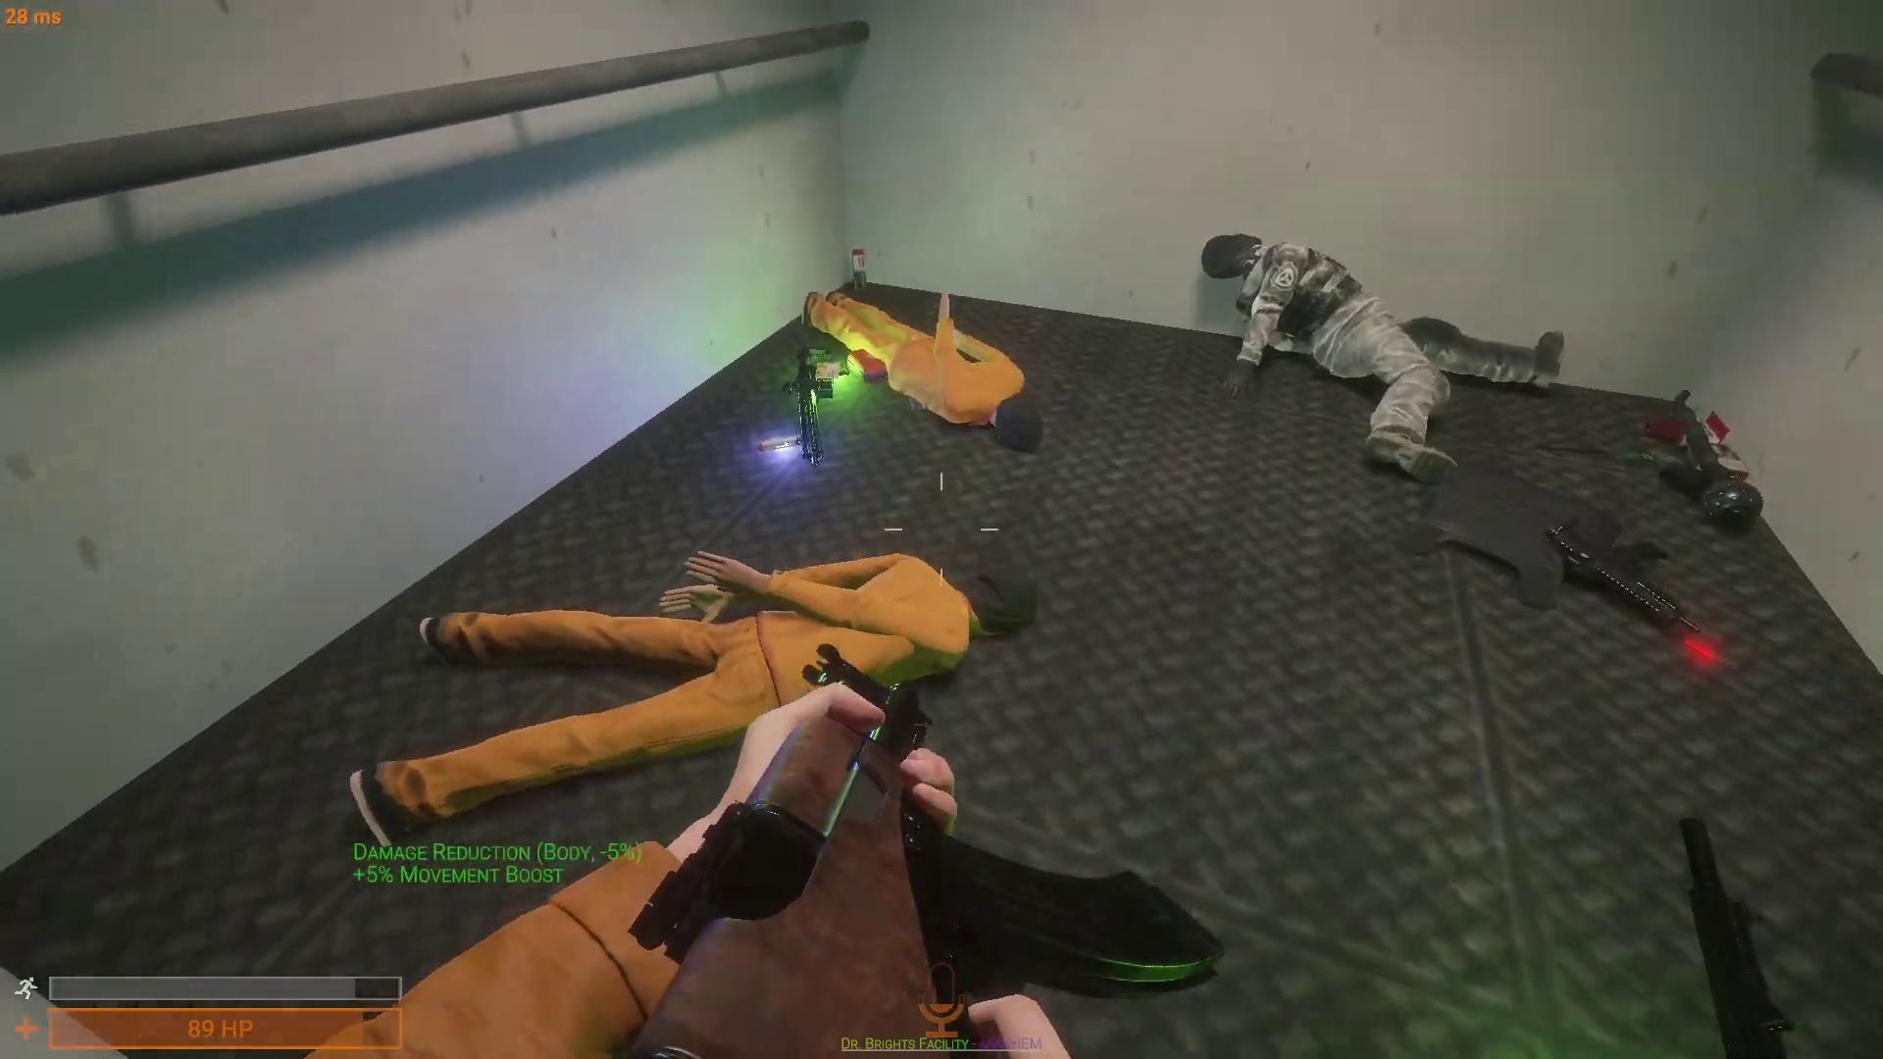
key(e)
key(e)
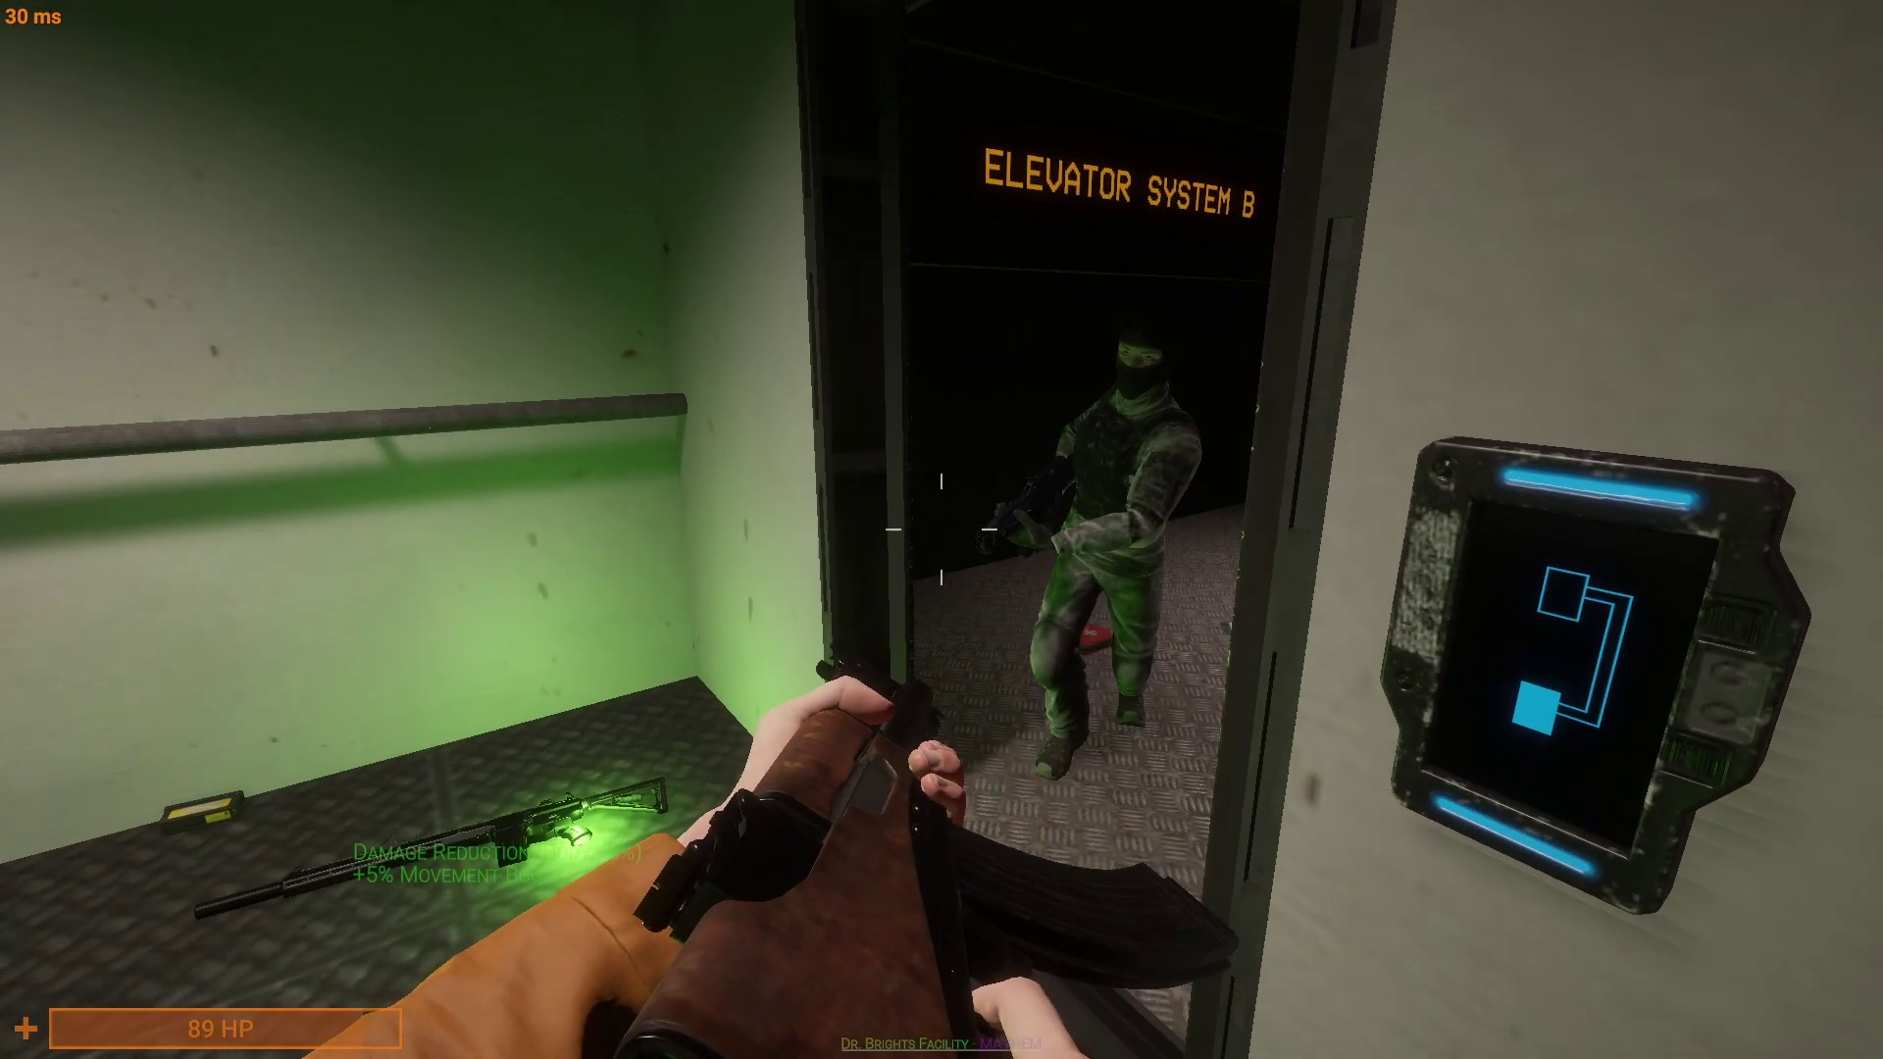
key(s)
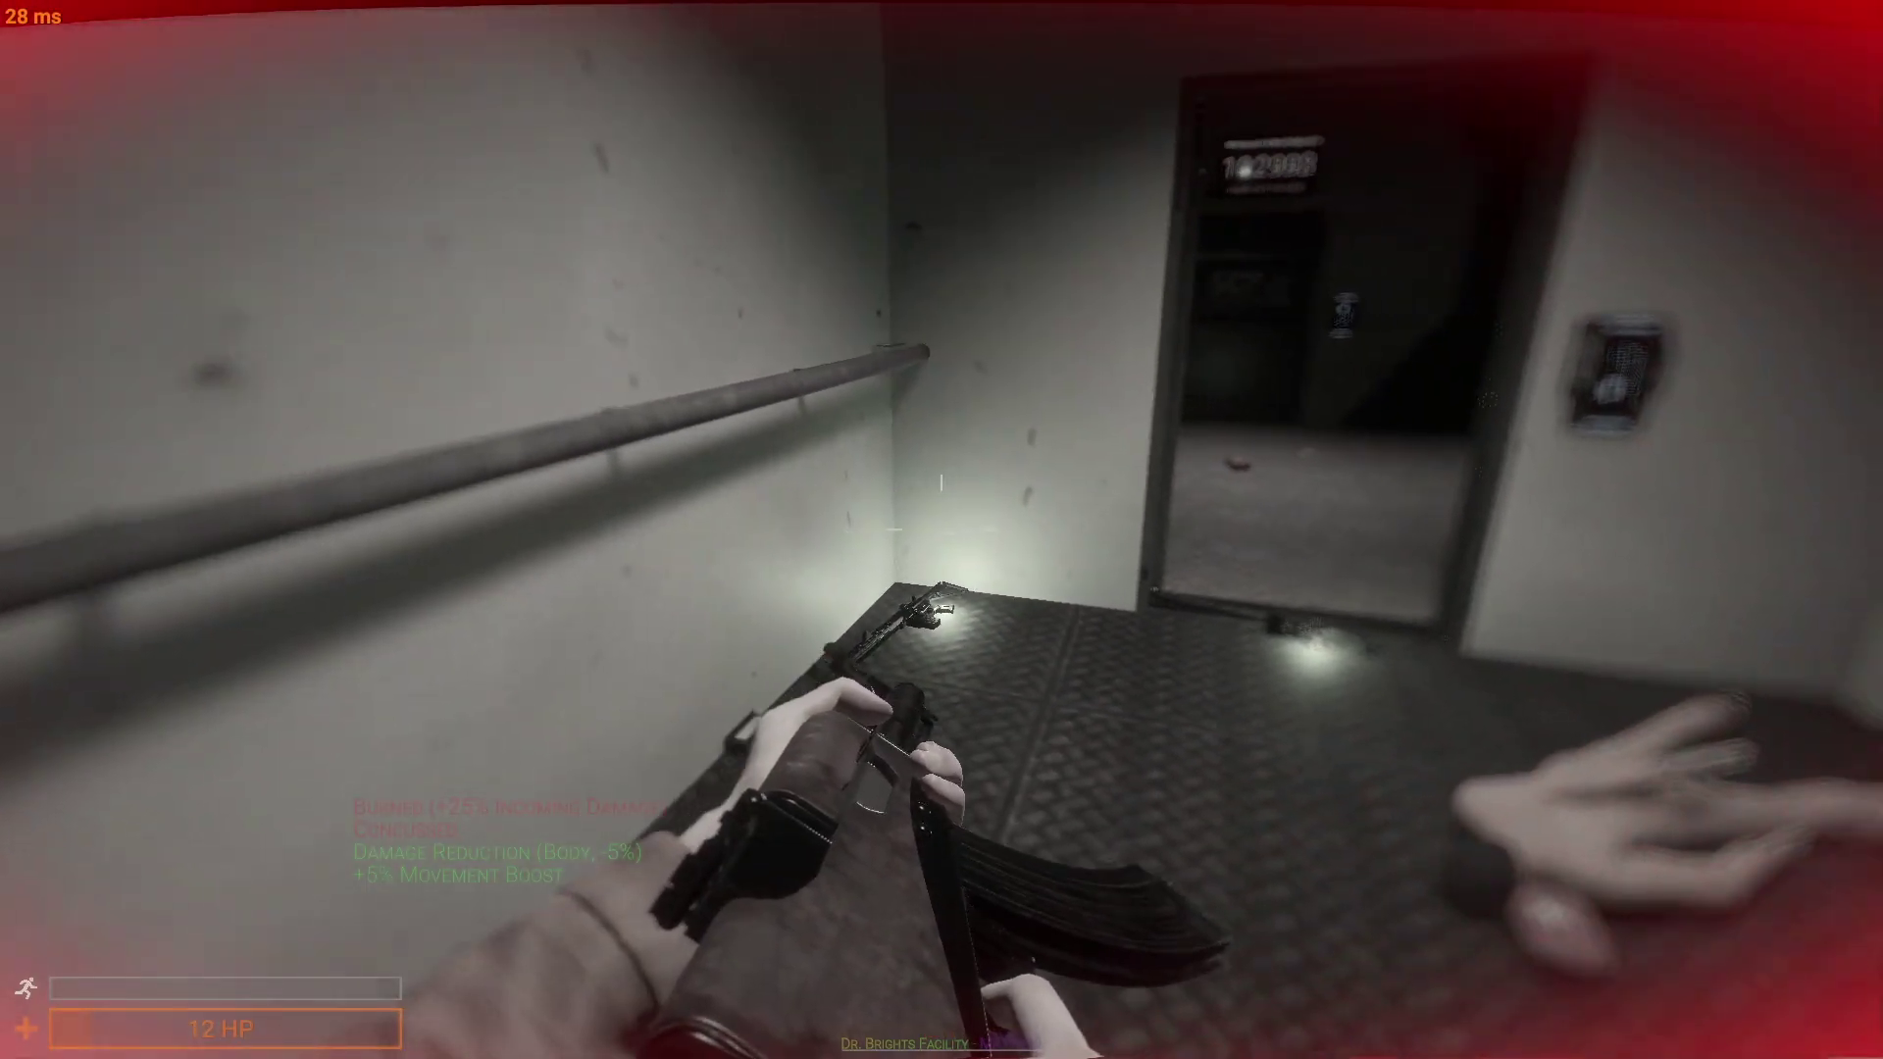
key(w)
key(Tab)
key(Tab)
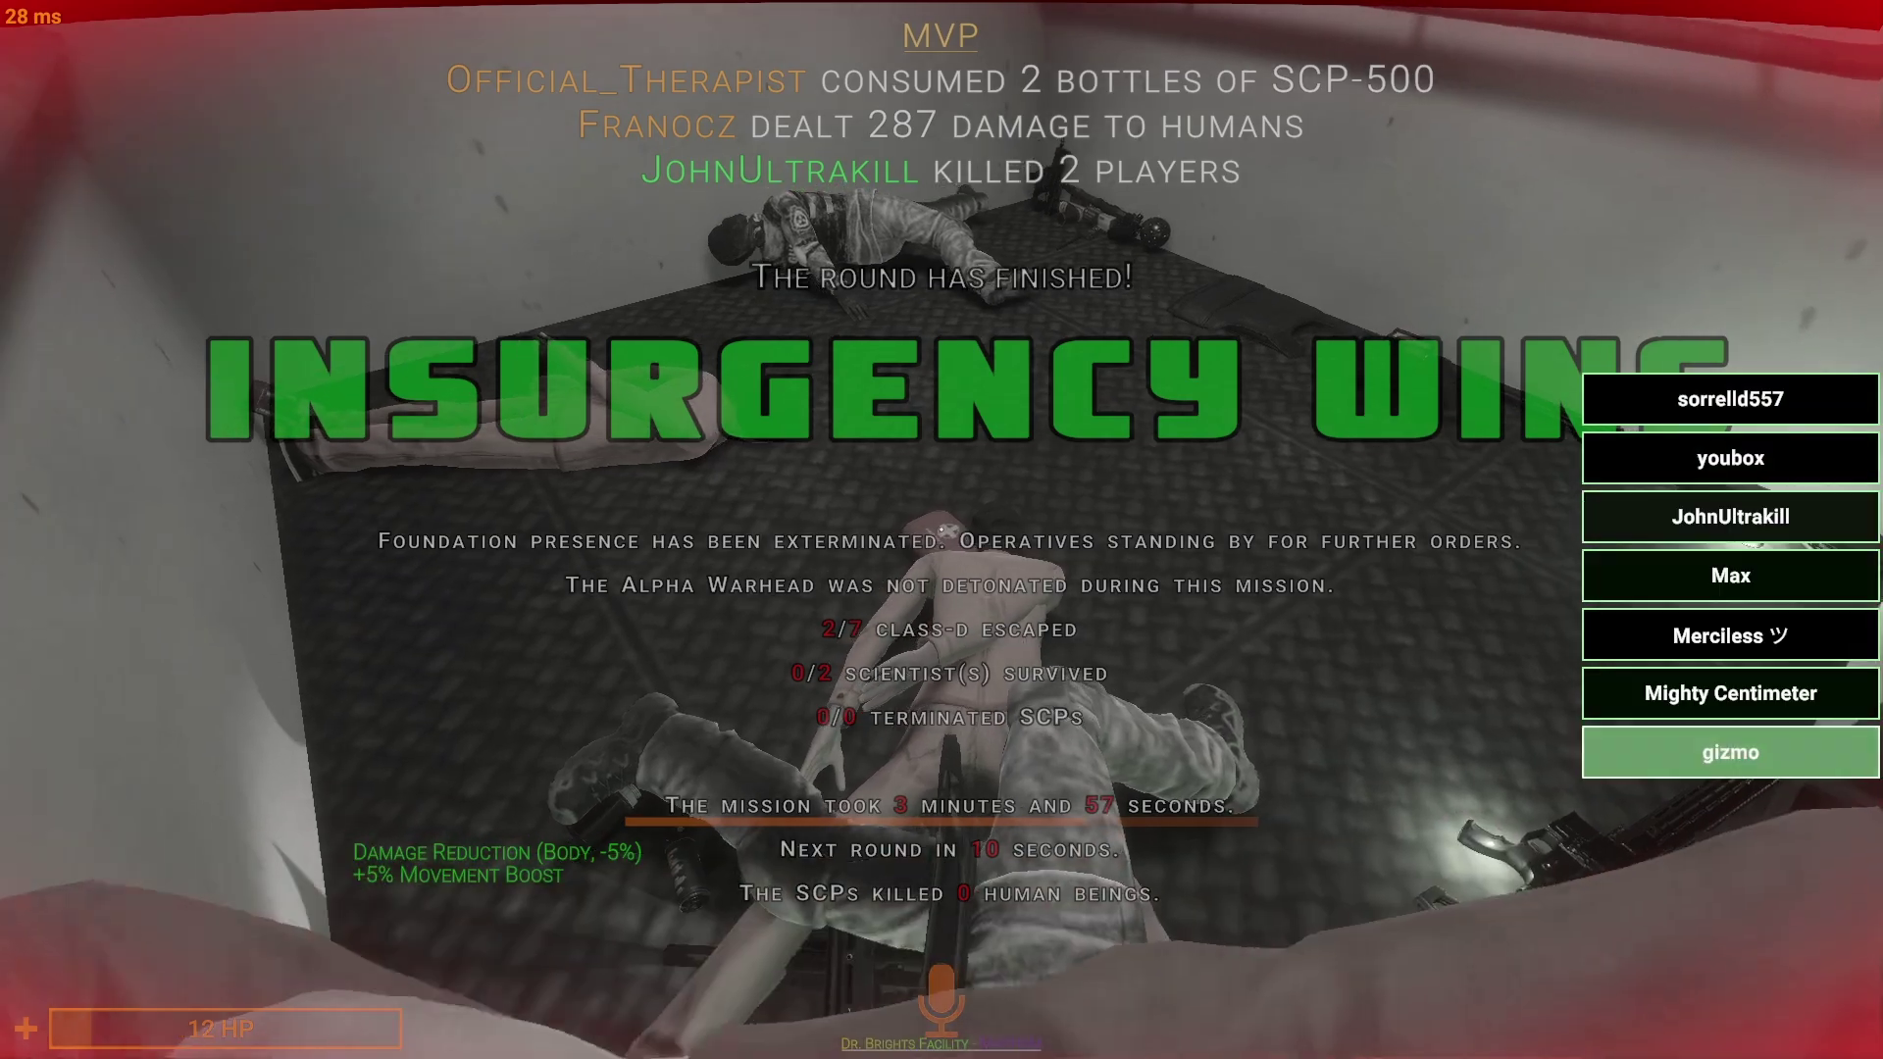
Step: Equip an inventory item, enter the facility, and chase the guard through the corridors
key(Tab)
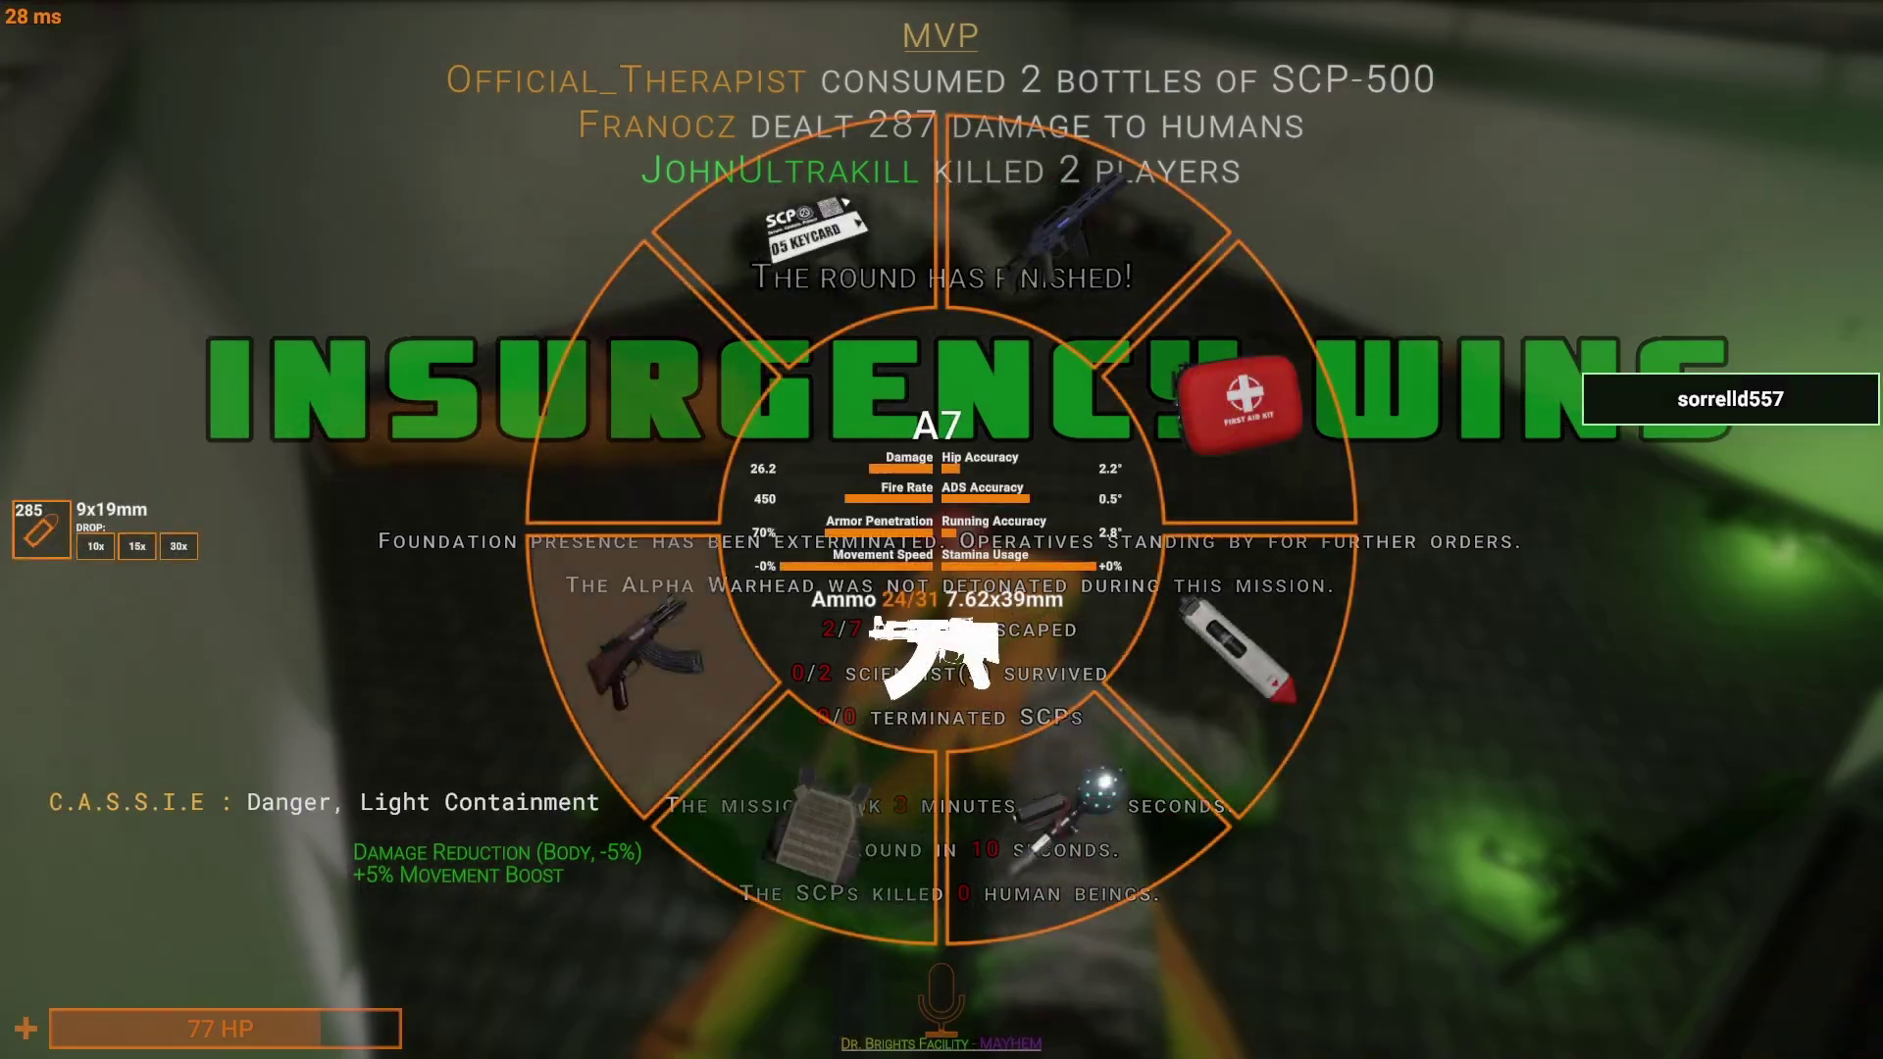
click(942, 530)
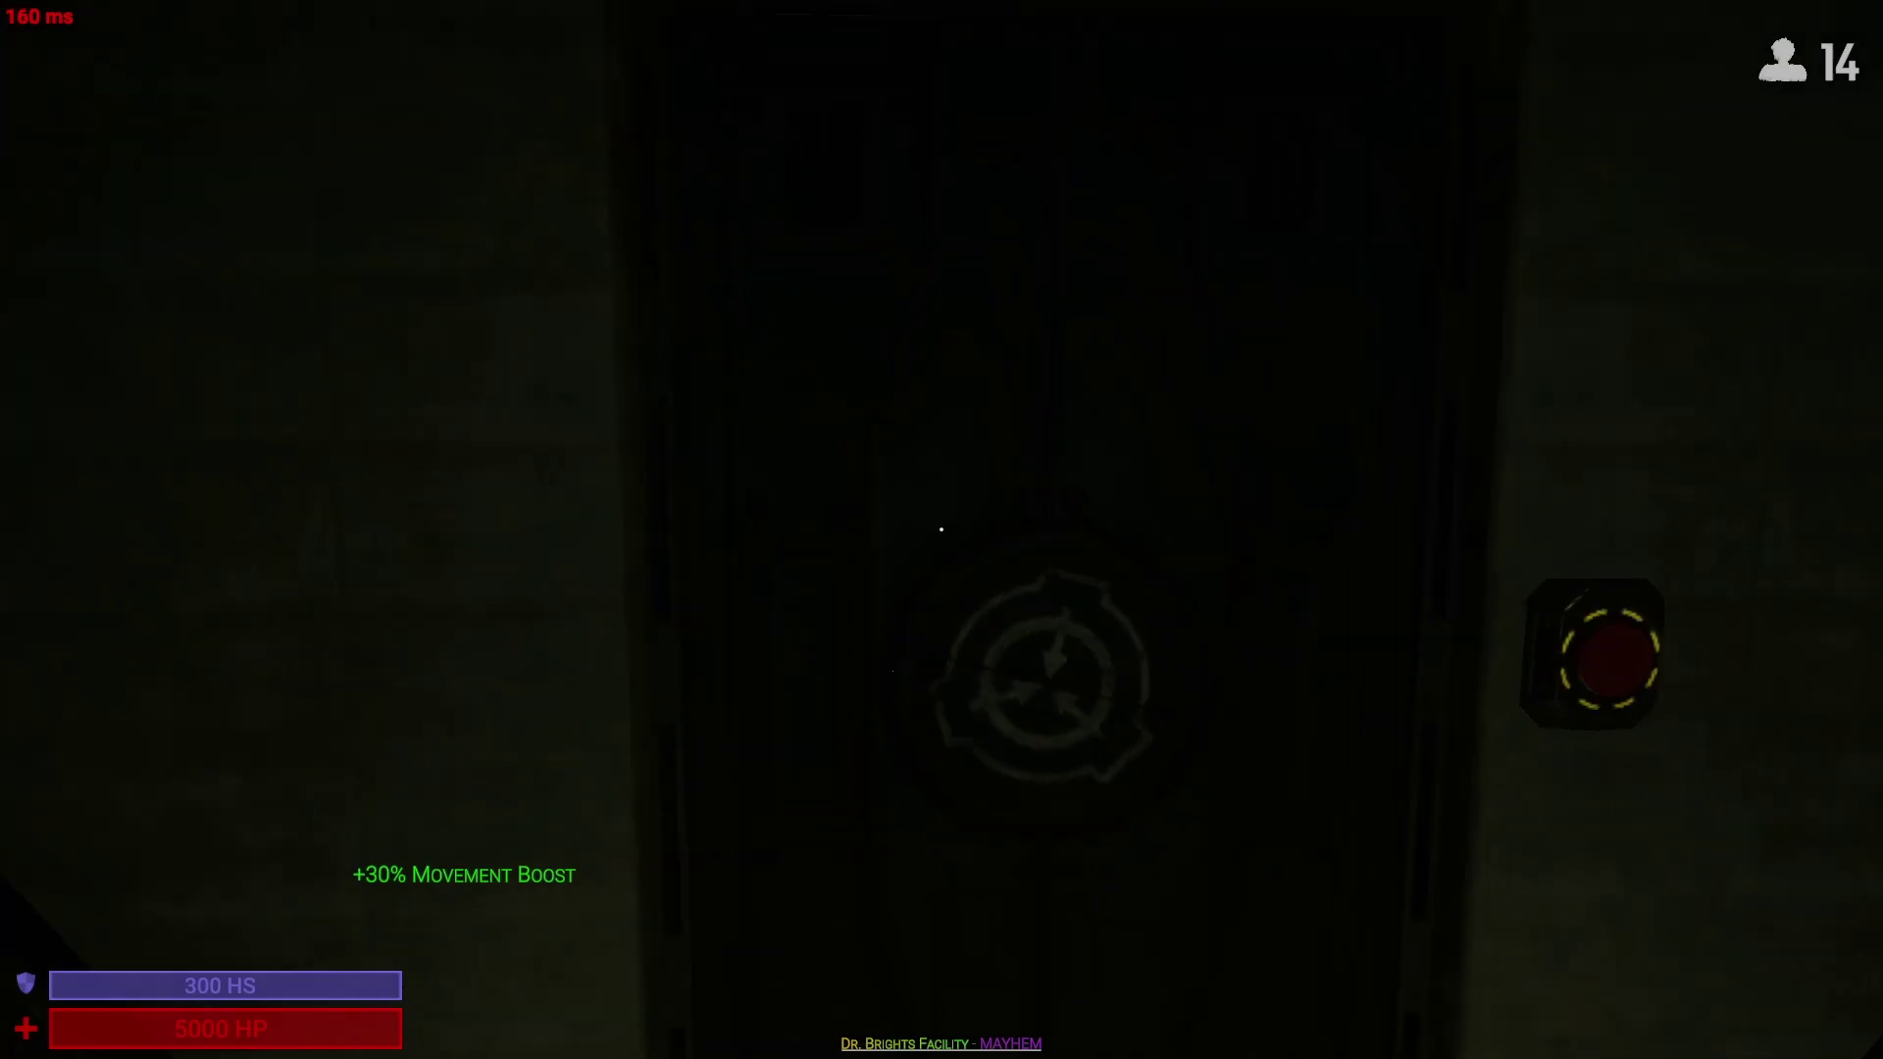
key(w)
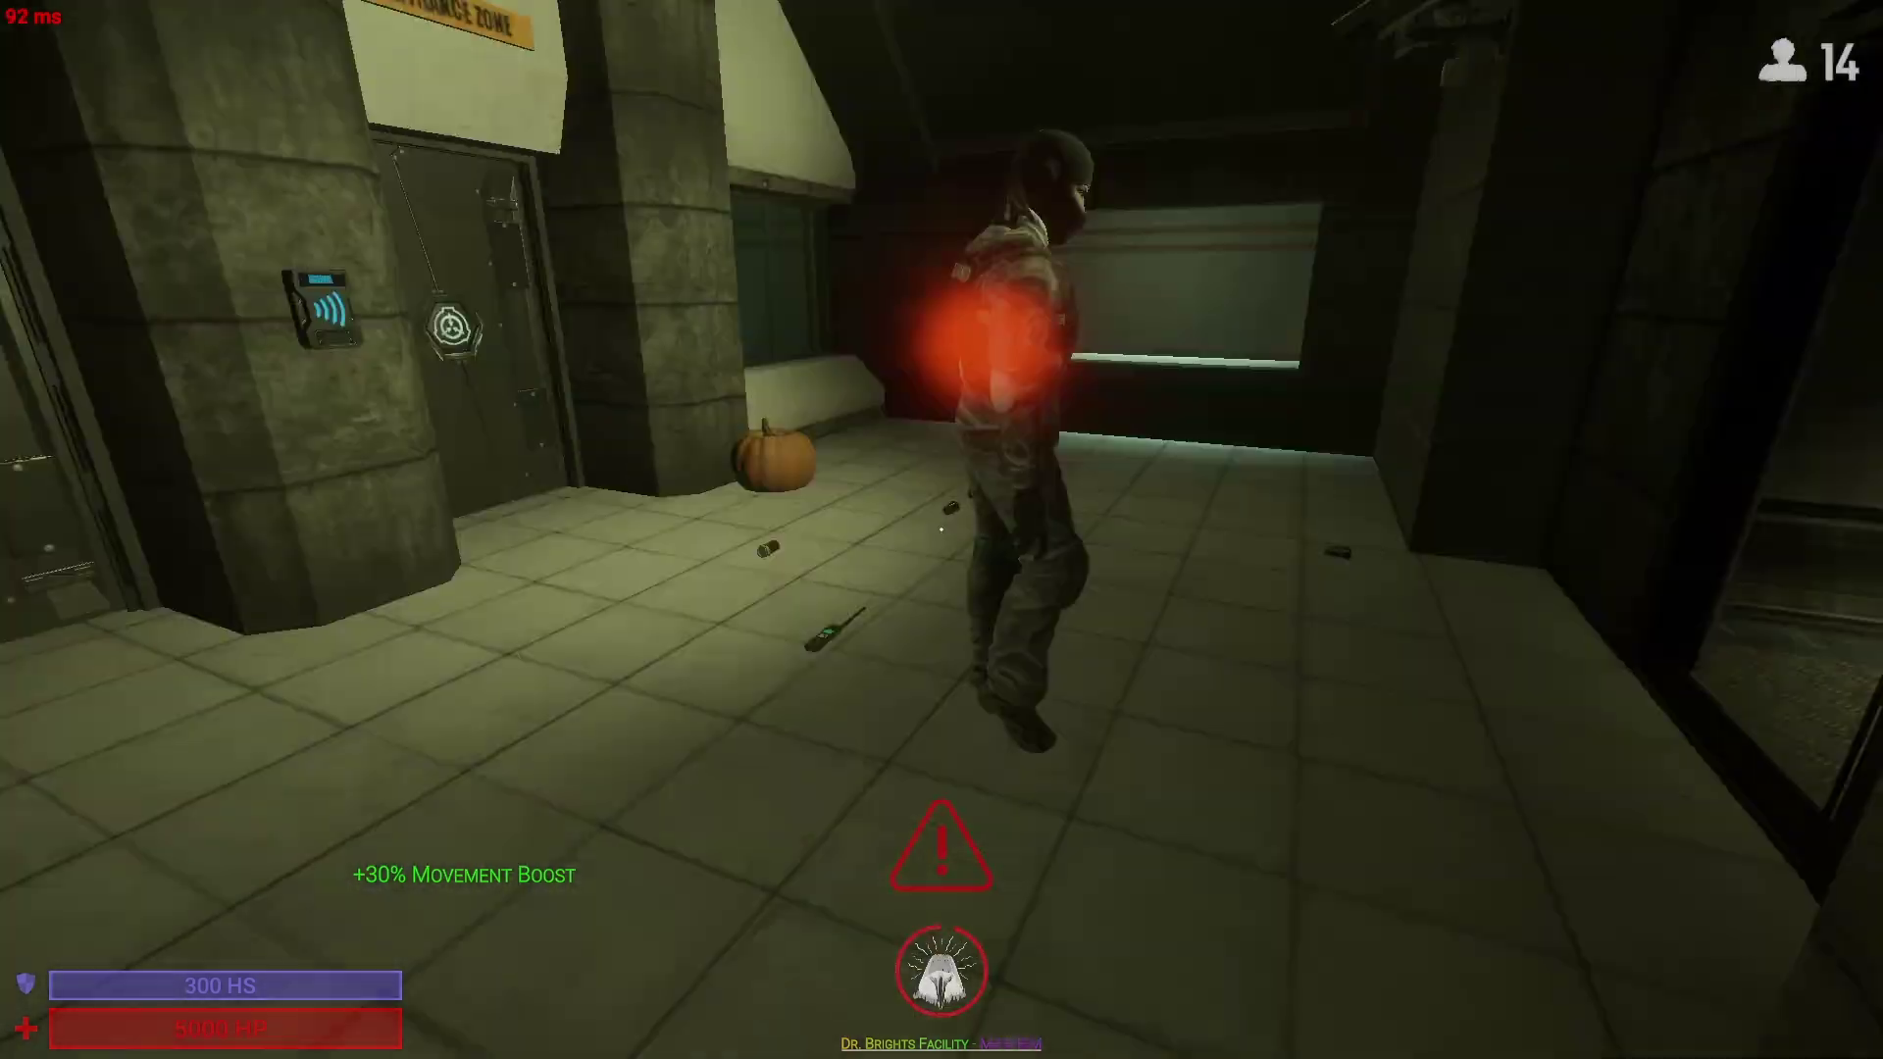
key(w)
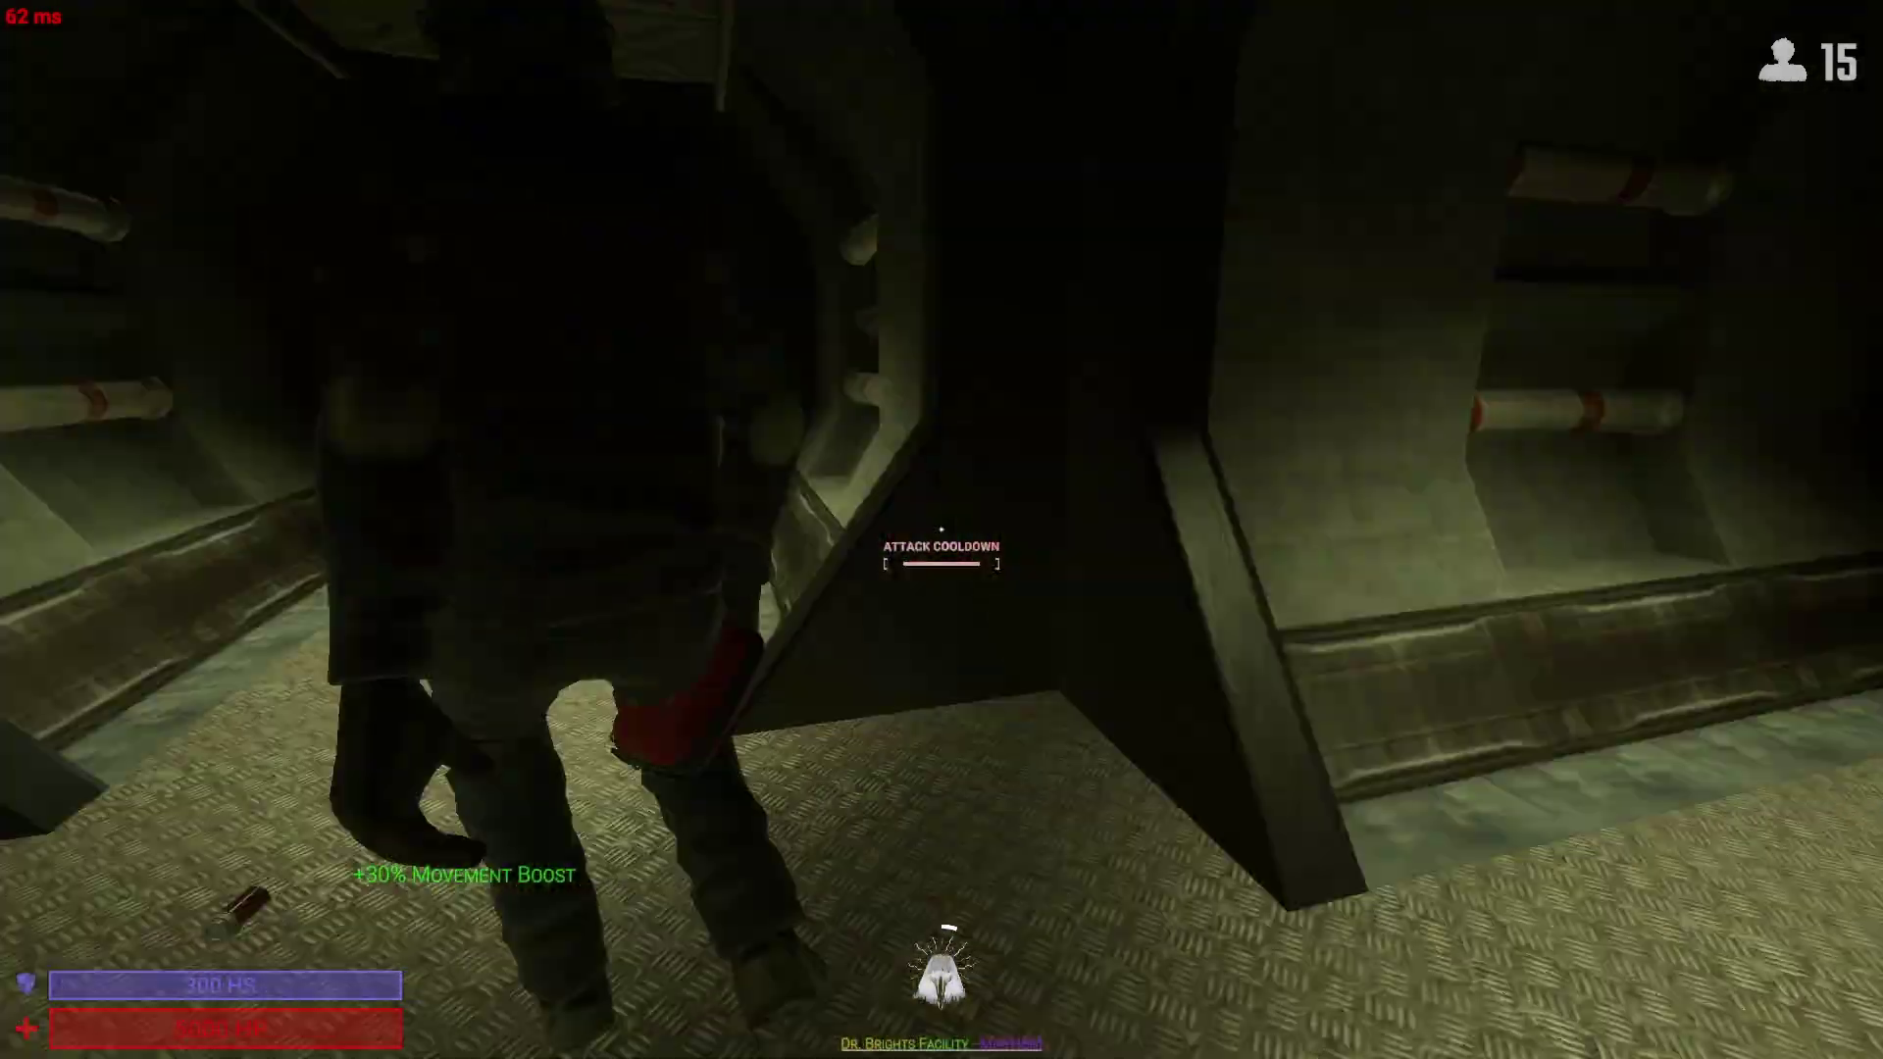
key(w)
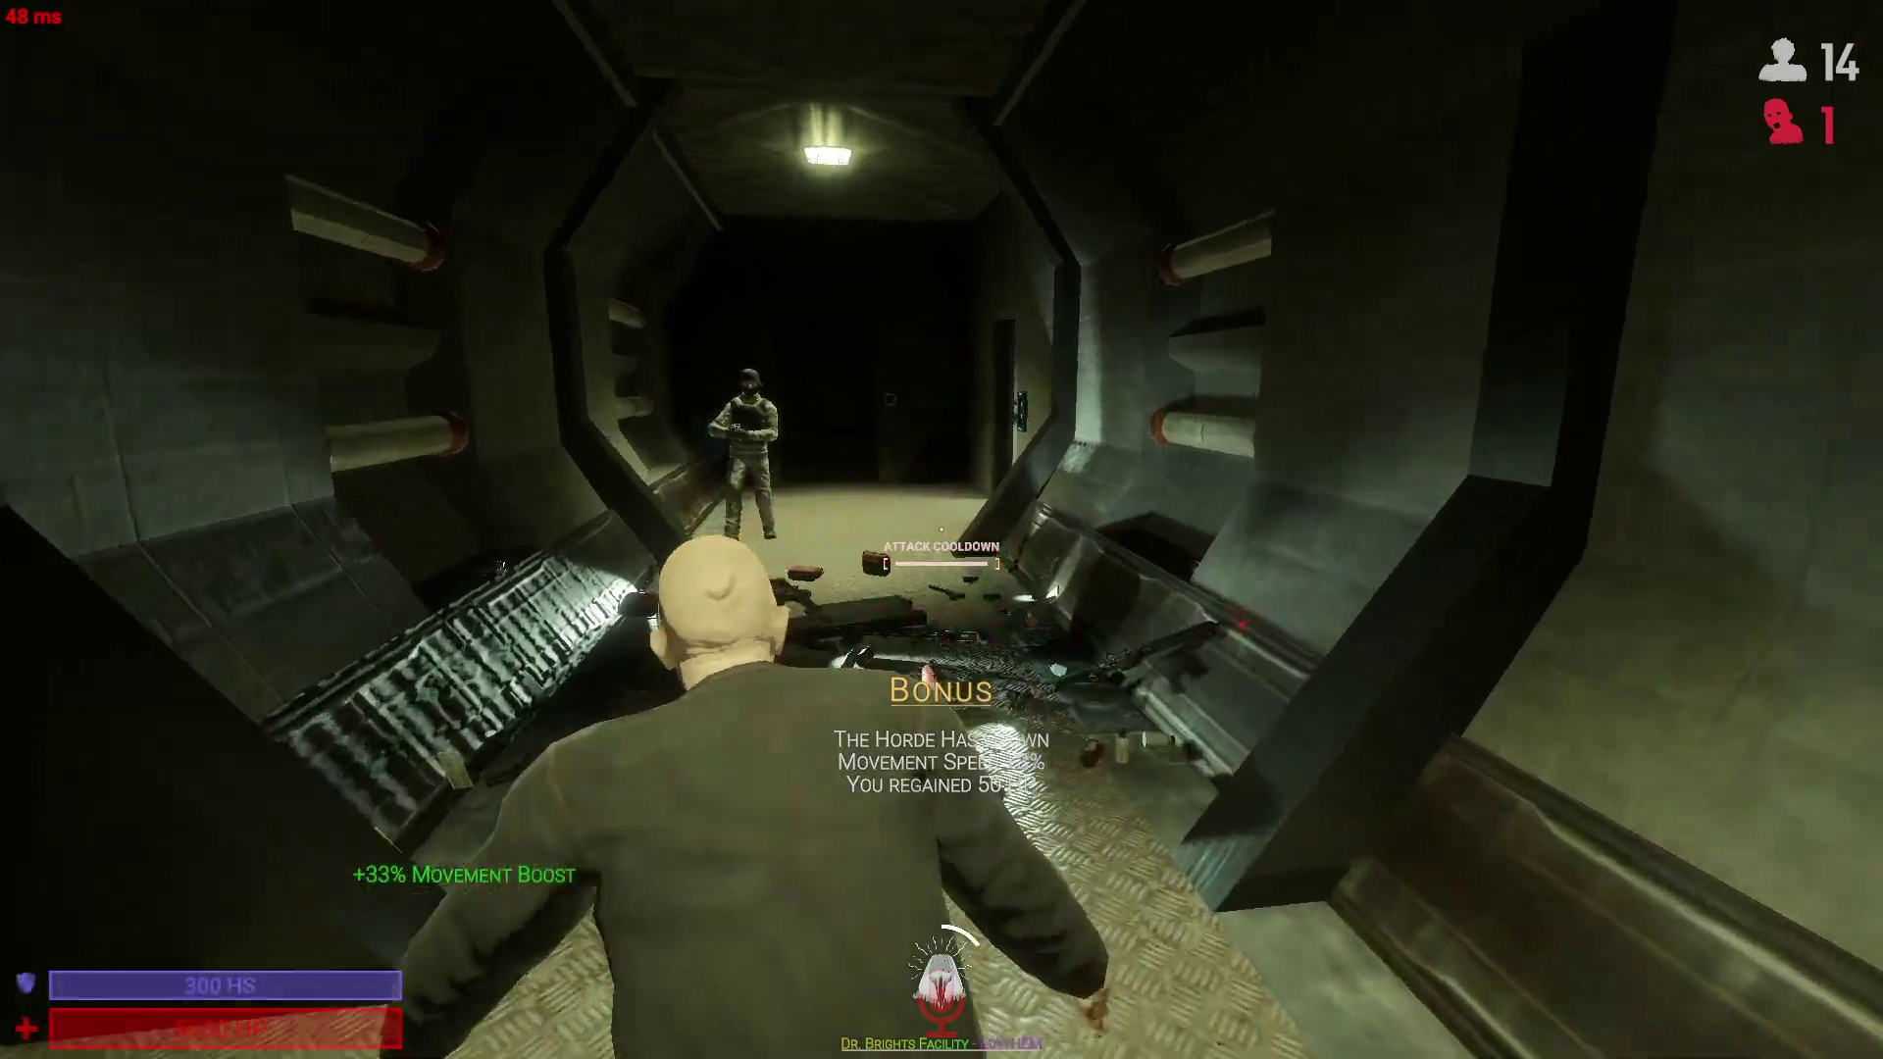
key(w)
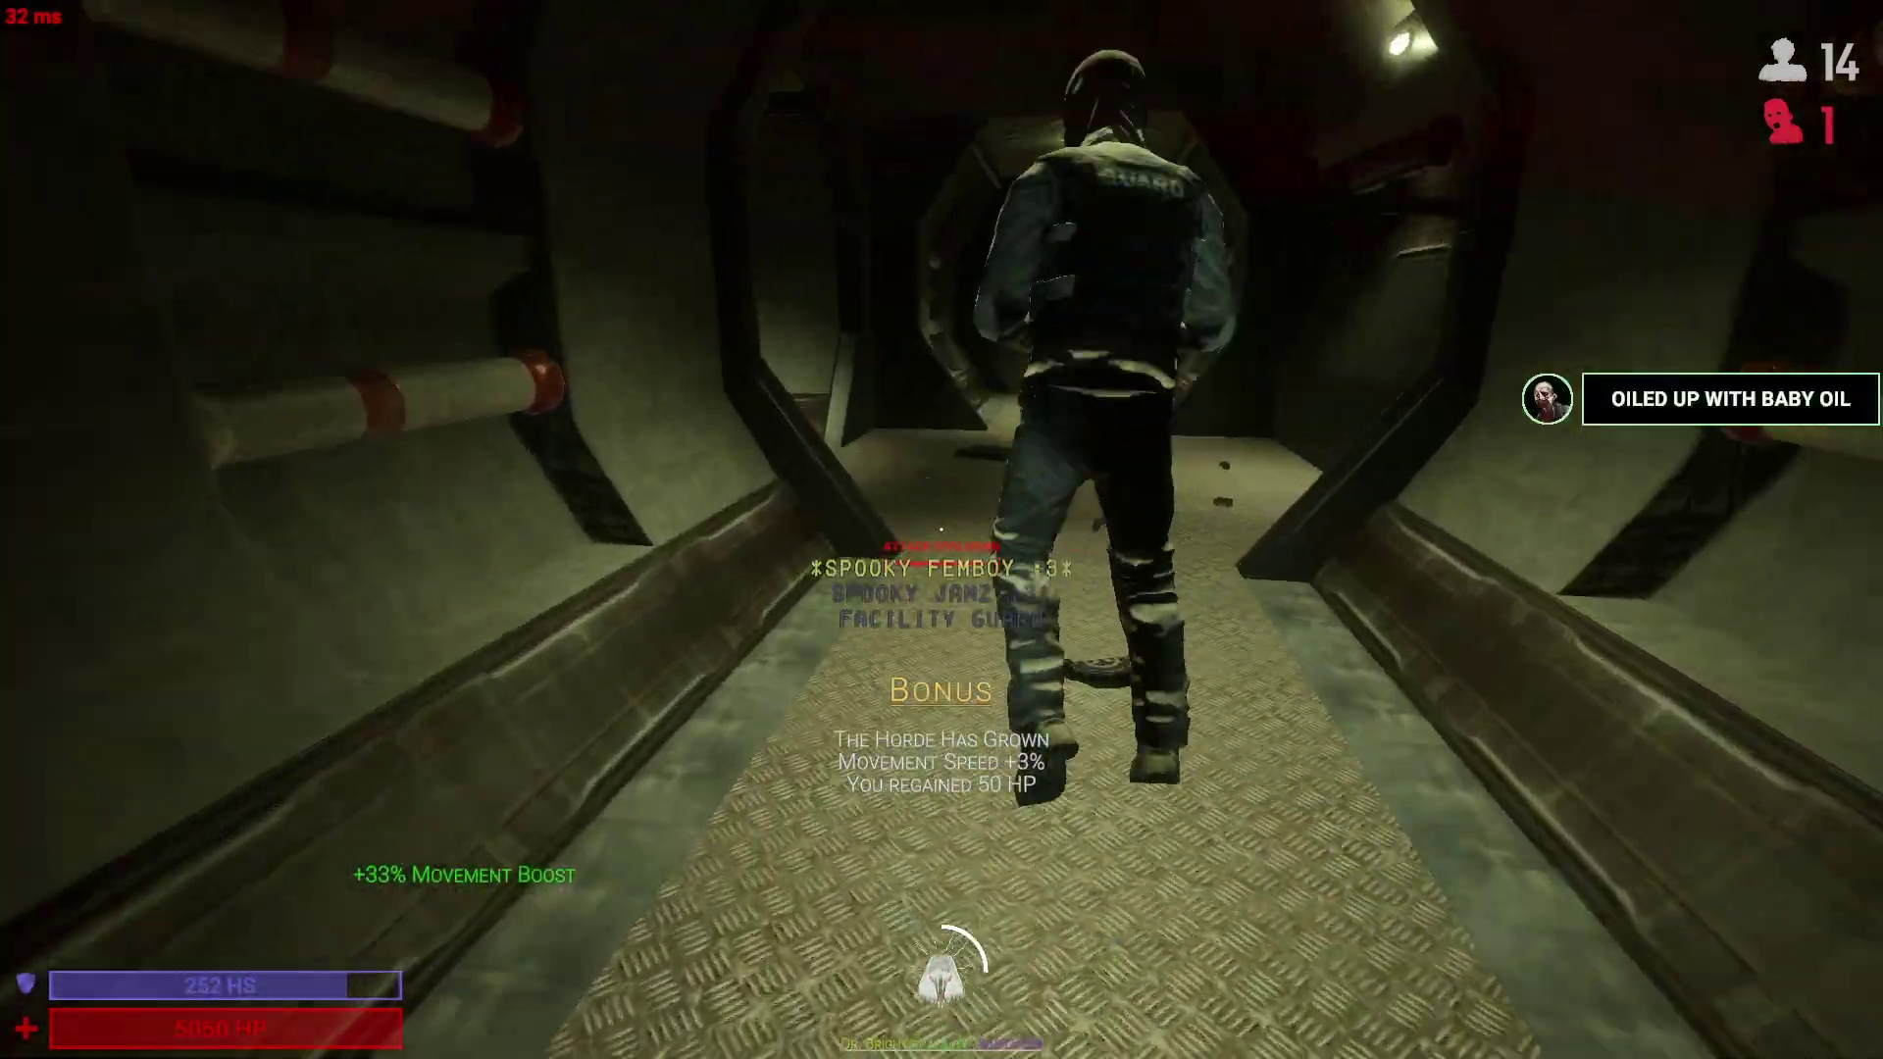
Step: Follow players into the candle-lit corridor and strike the Class-D into a zombie
key(w)
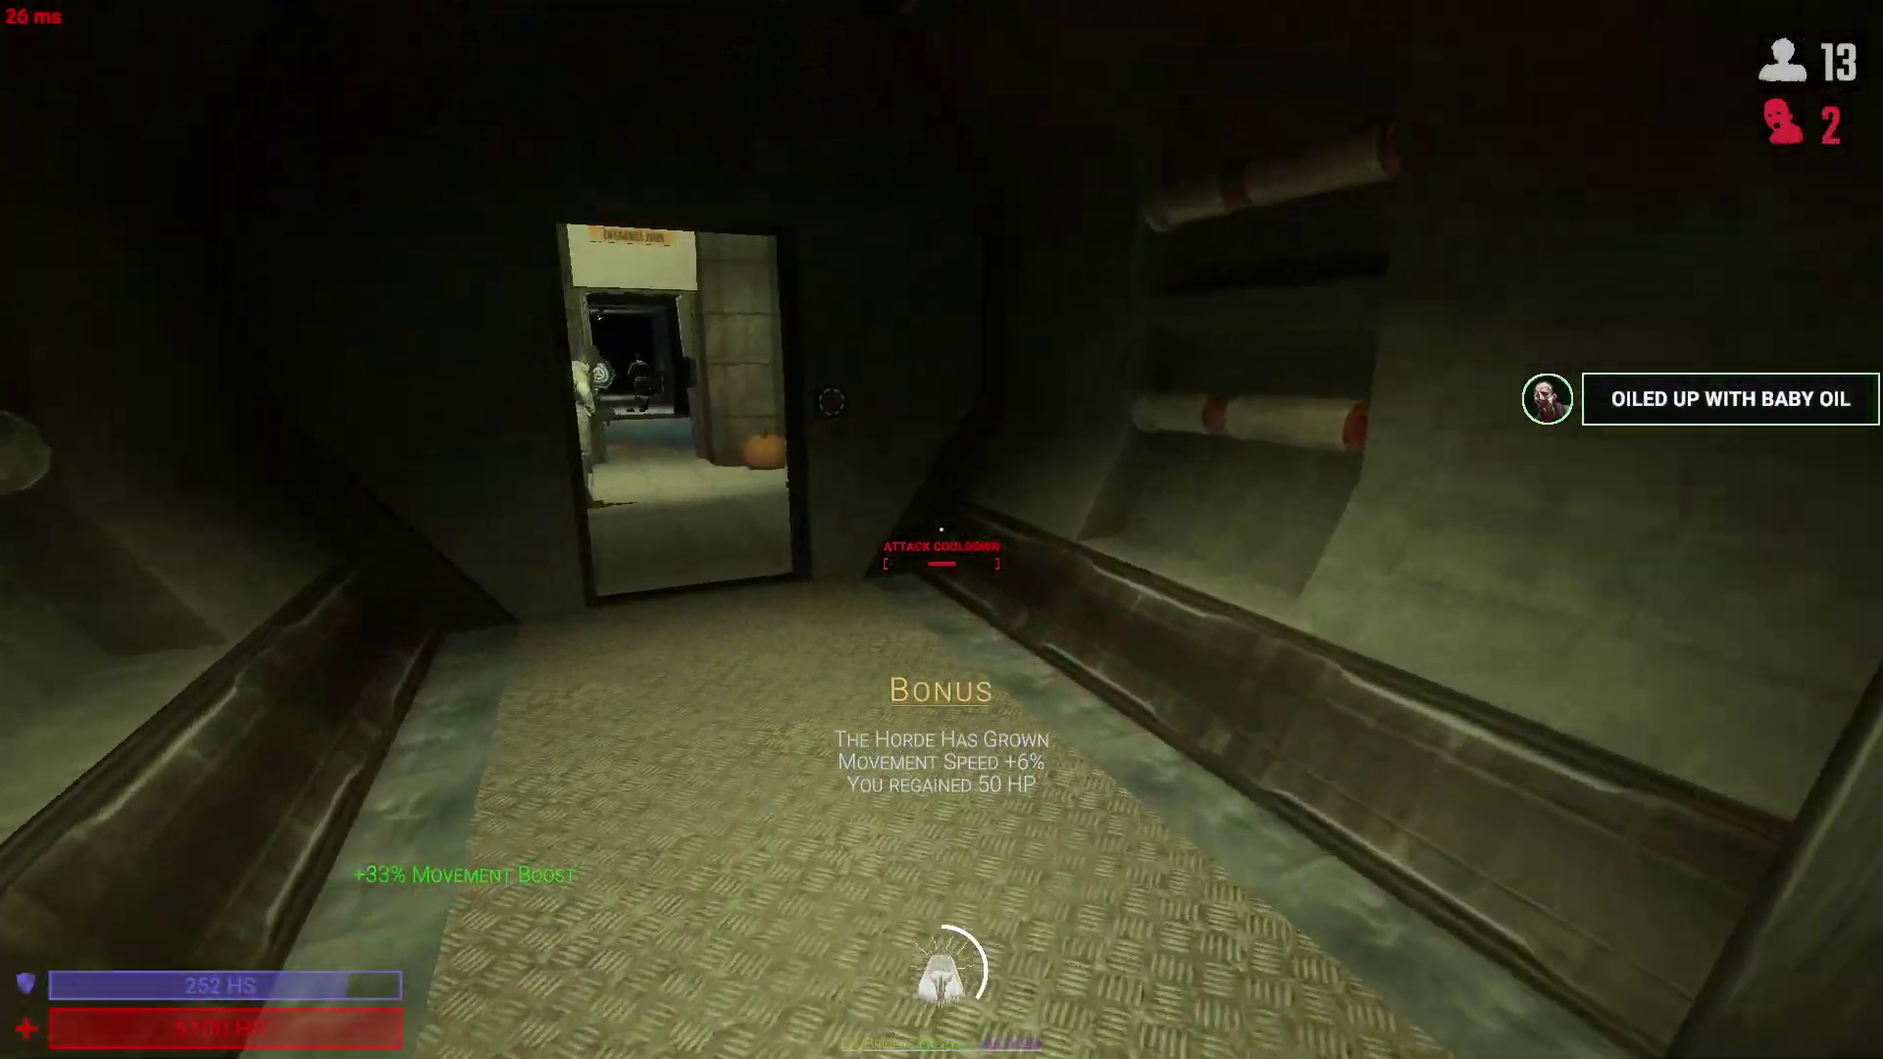
key(w)
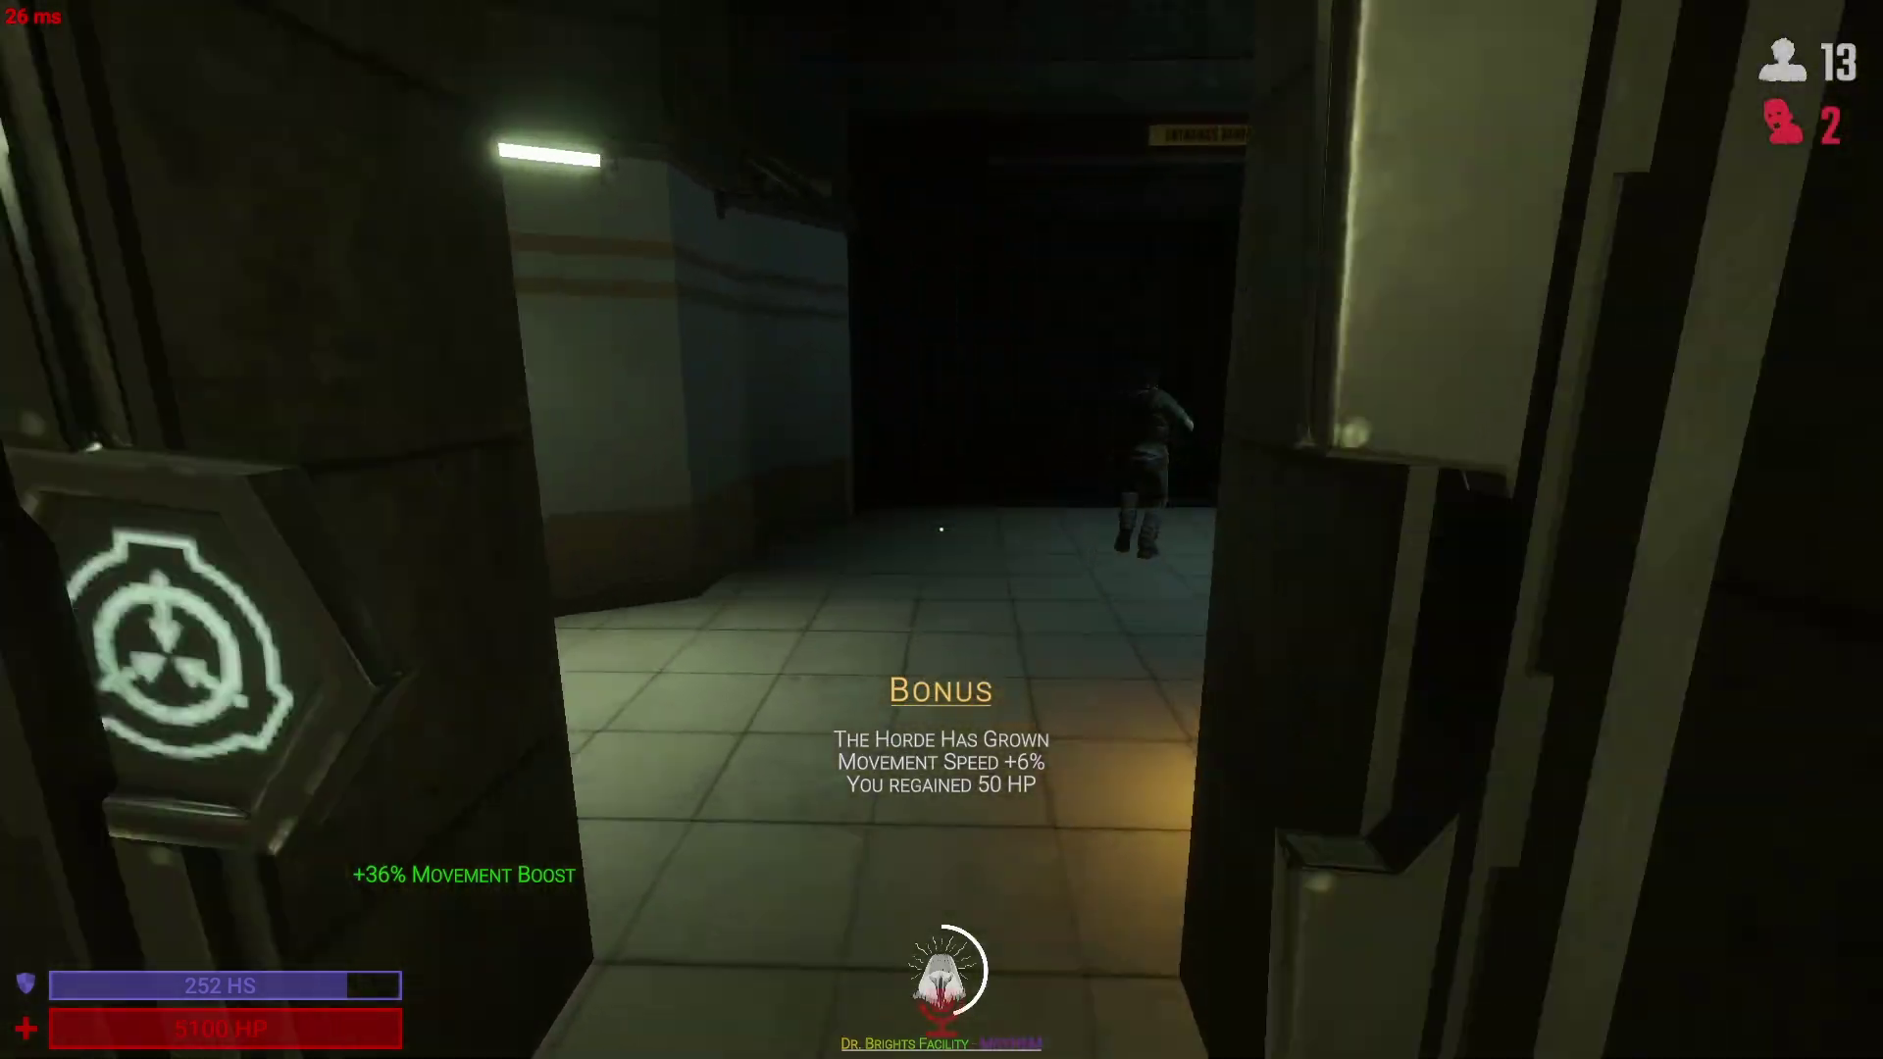
key(w)
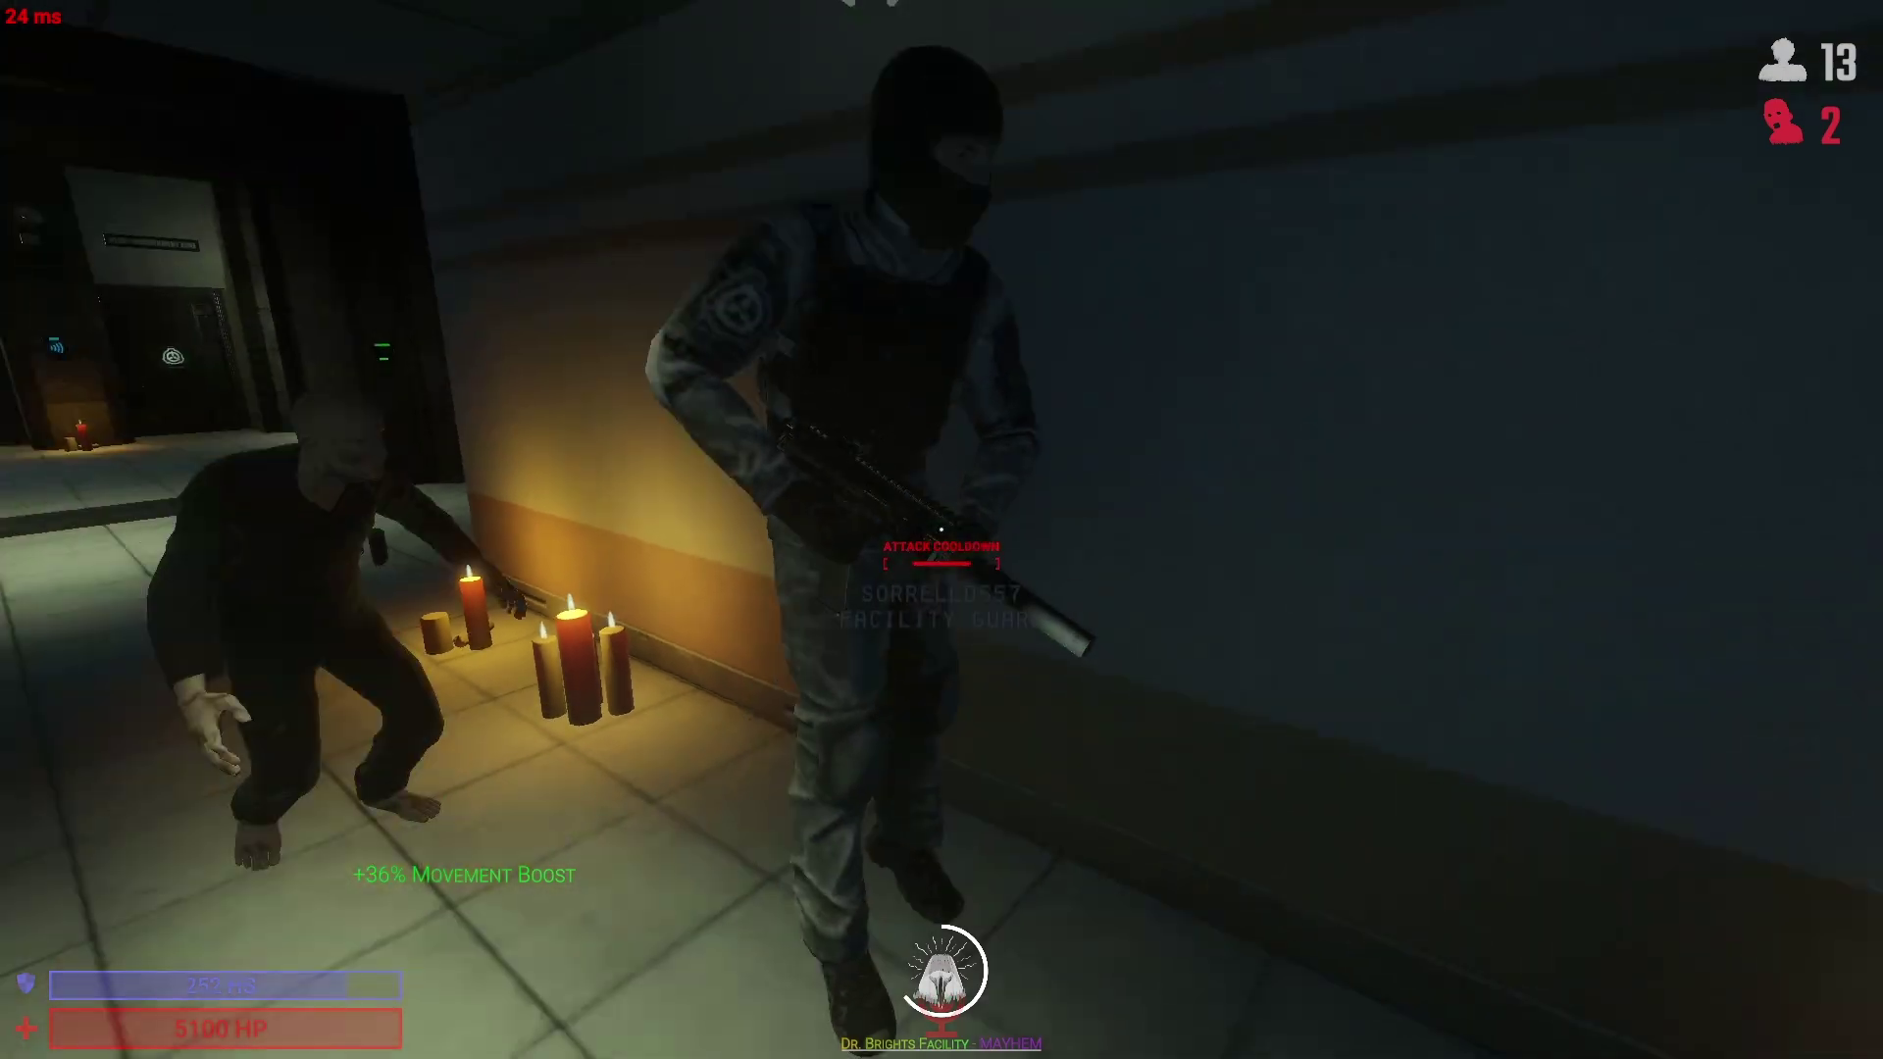
key(w)
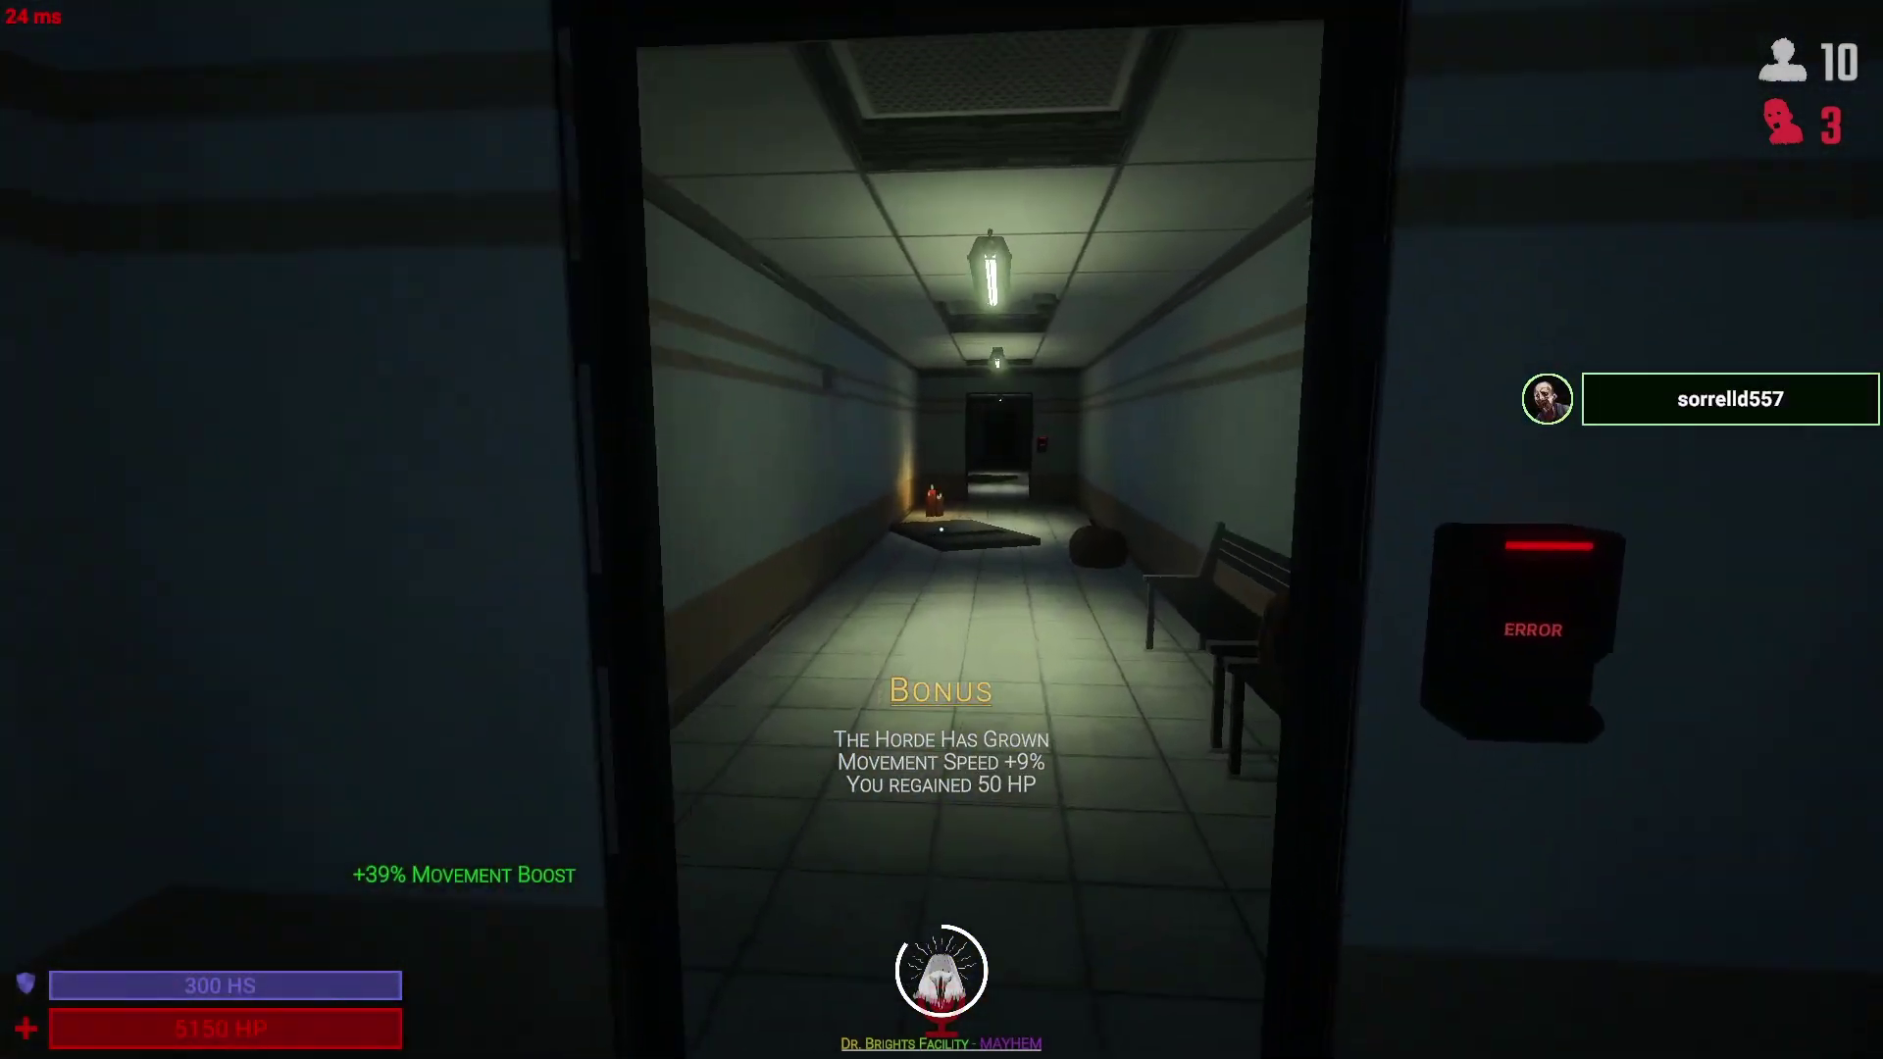
key(w)
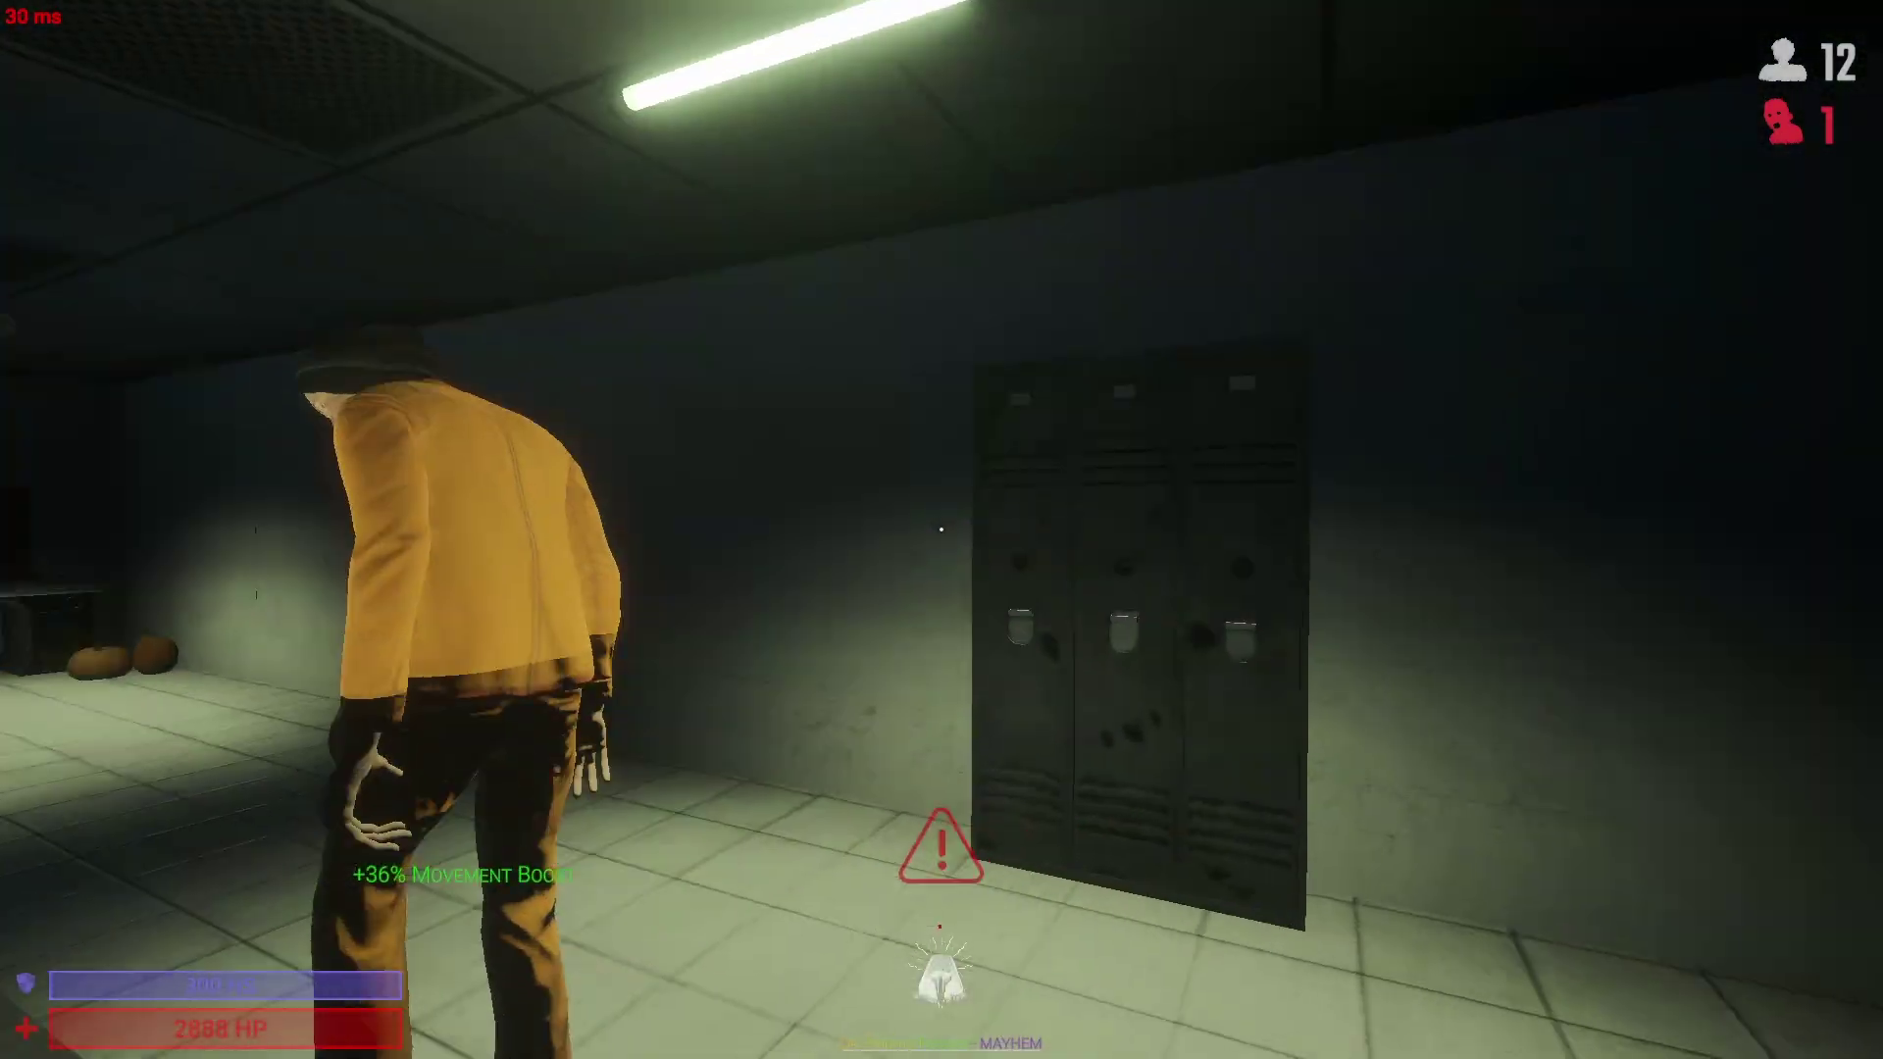
click(942, 531)
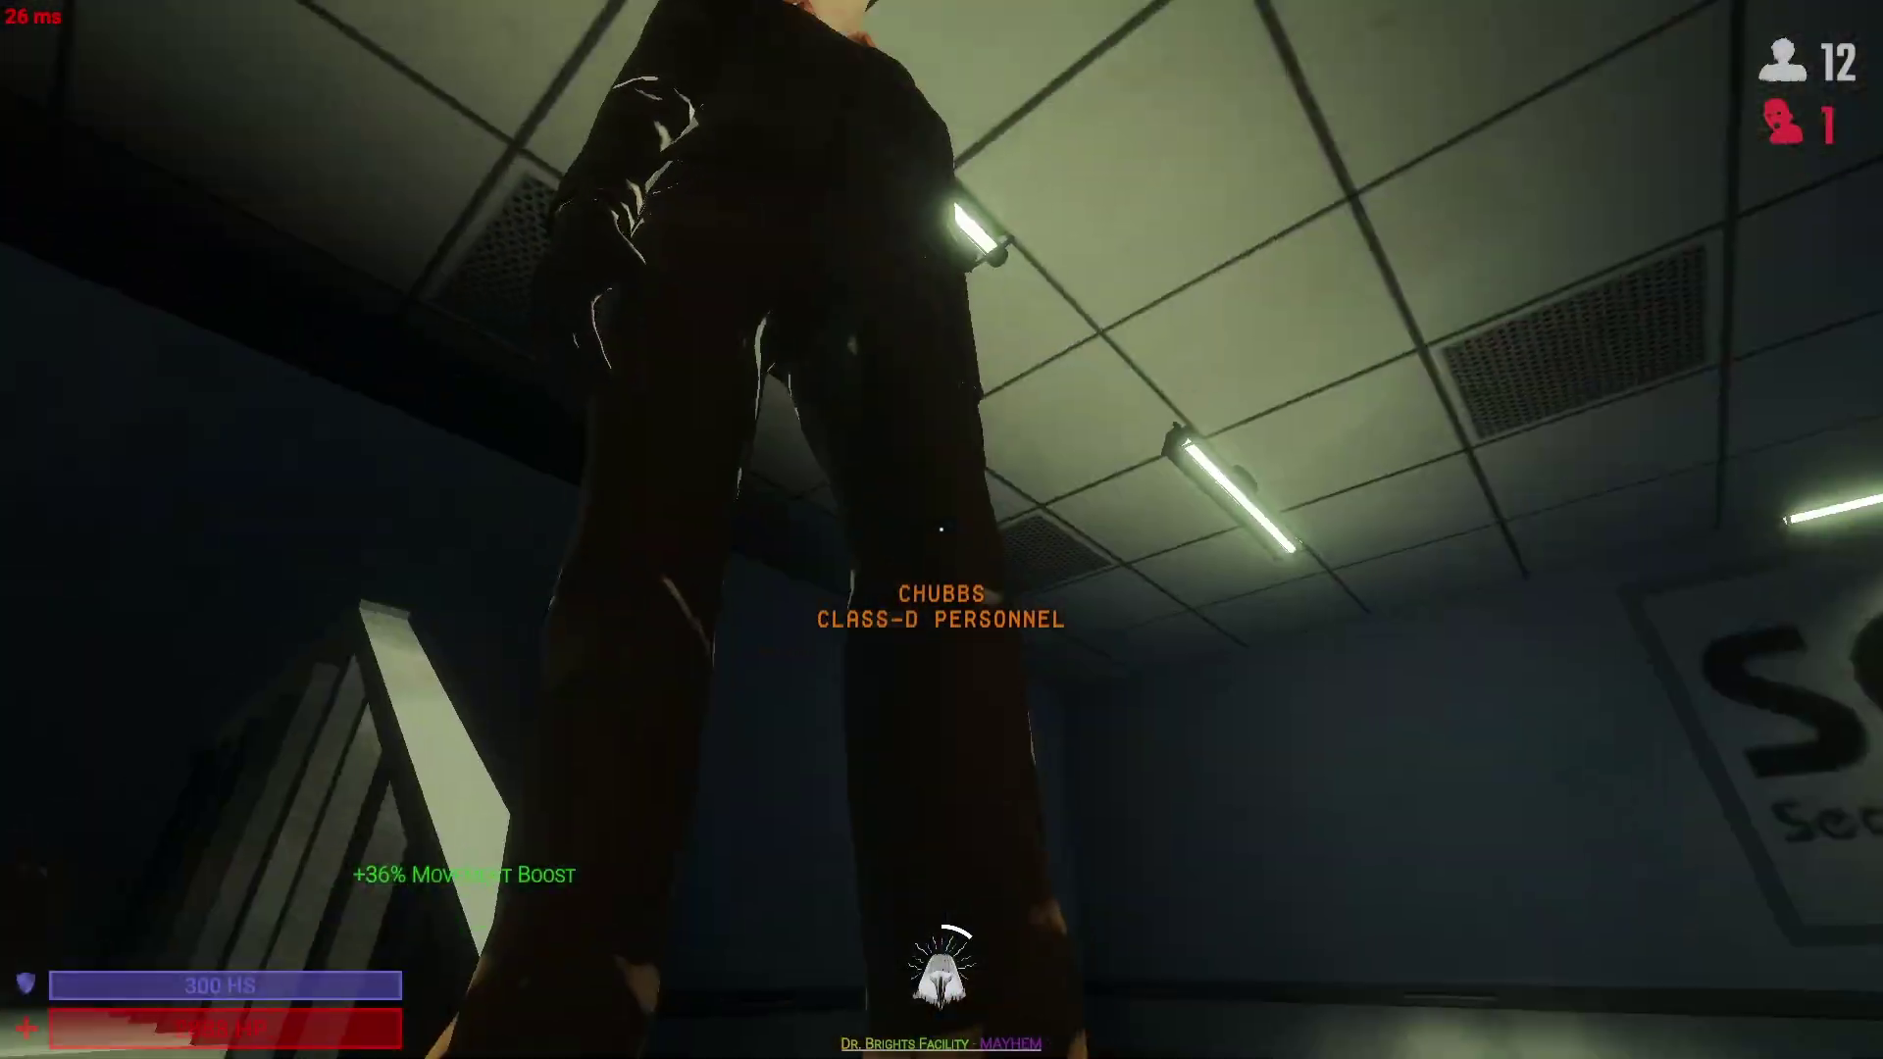
click(942, 529)
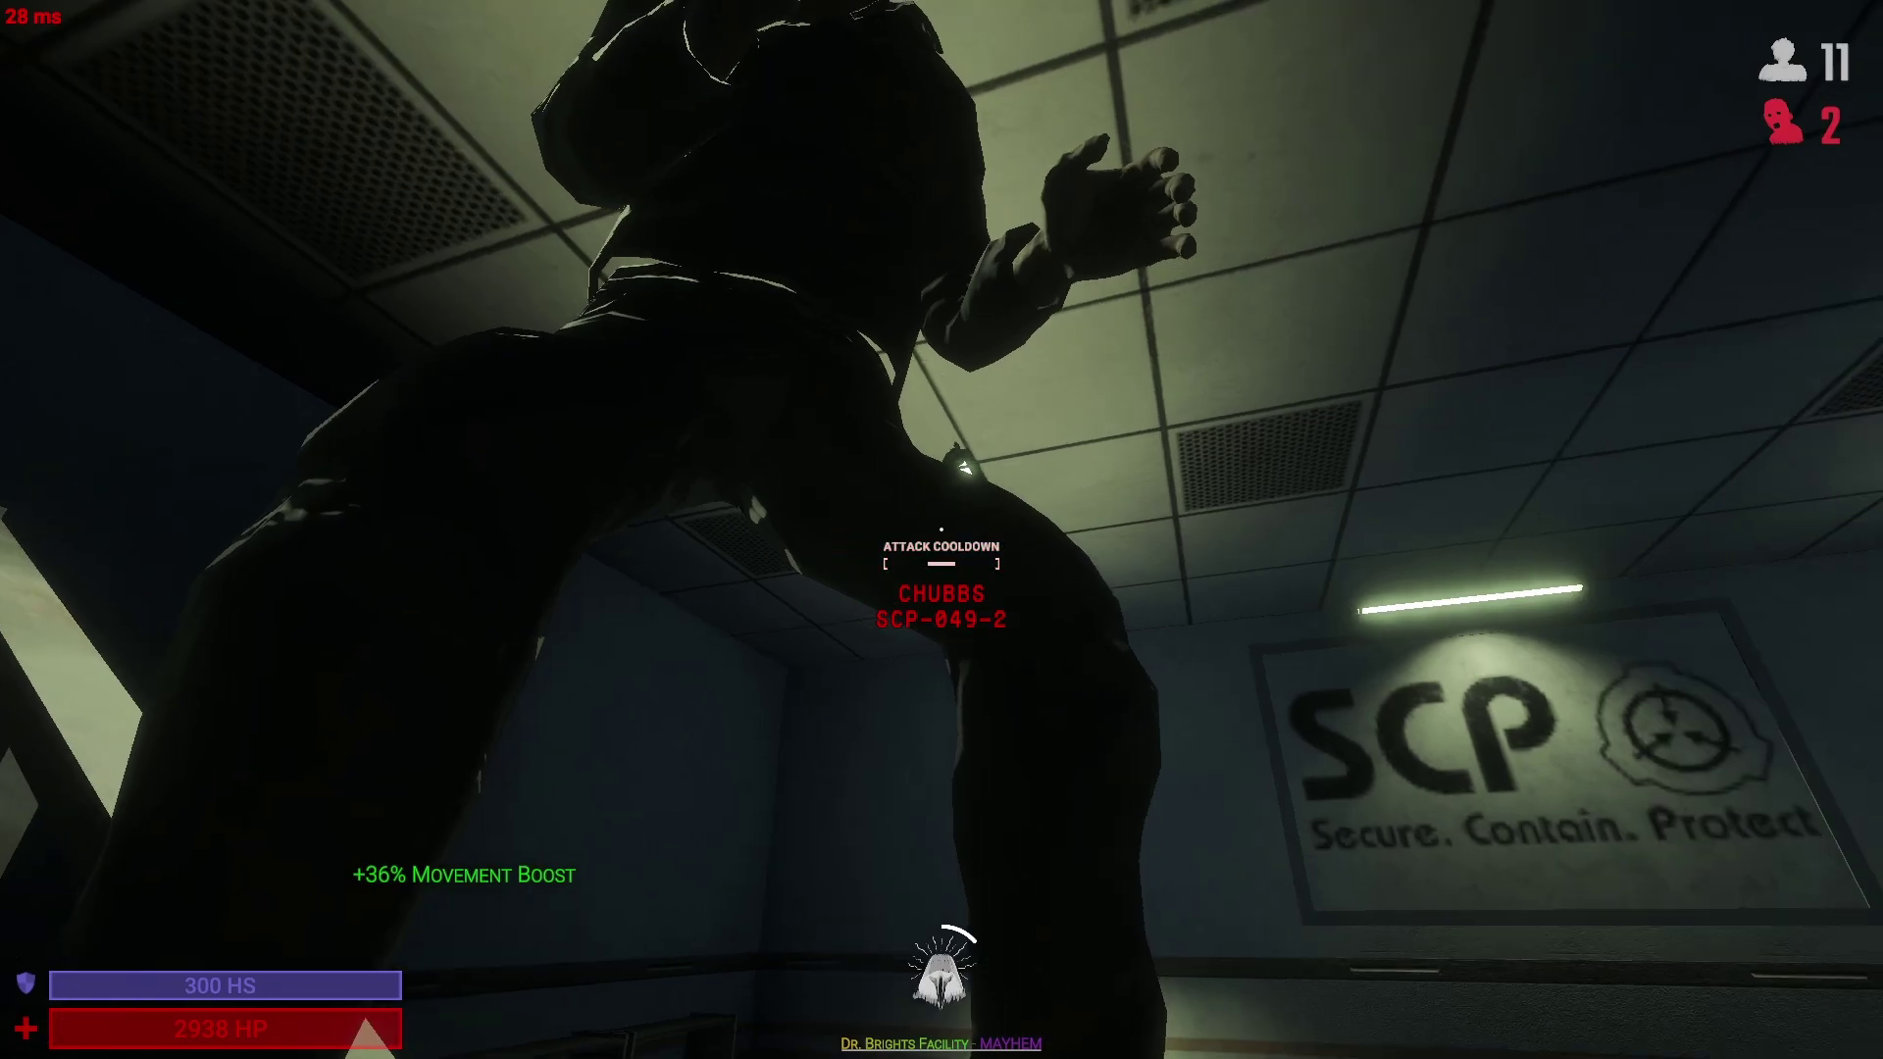
Step: Climb the stairs above the office and head down the lit corridor toward the tunnel
key(w)
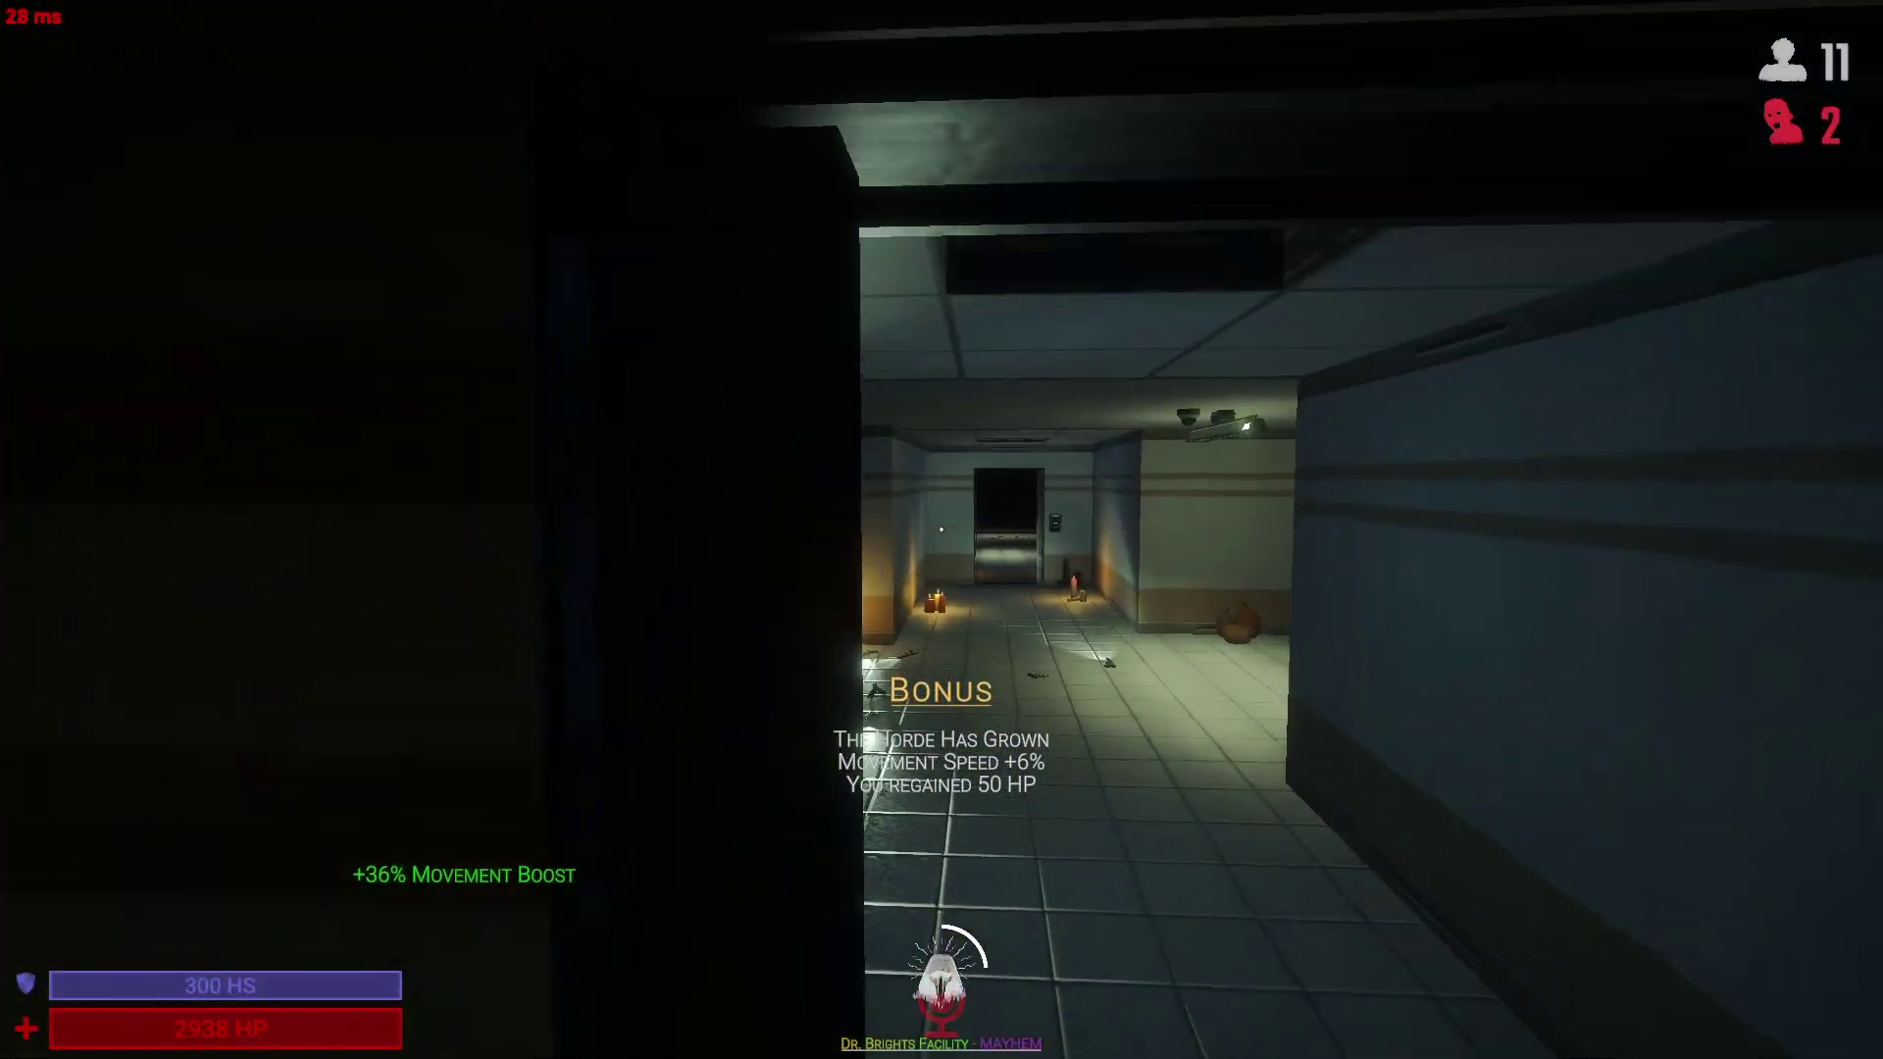
key(w)
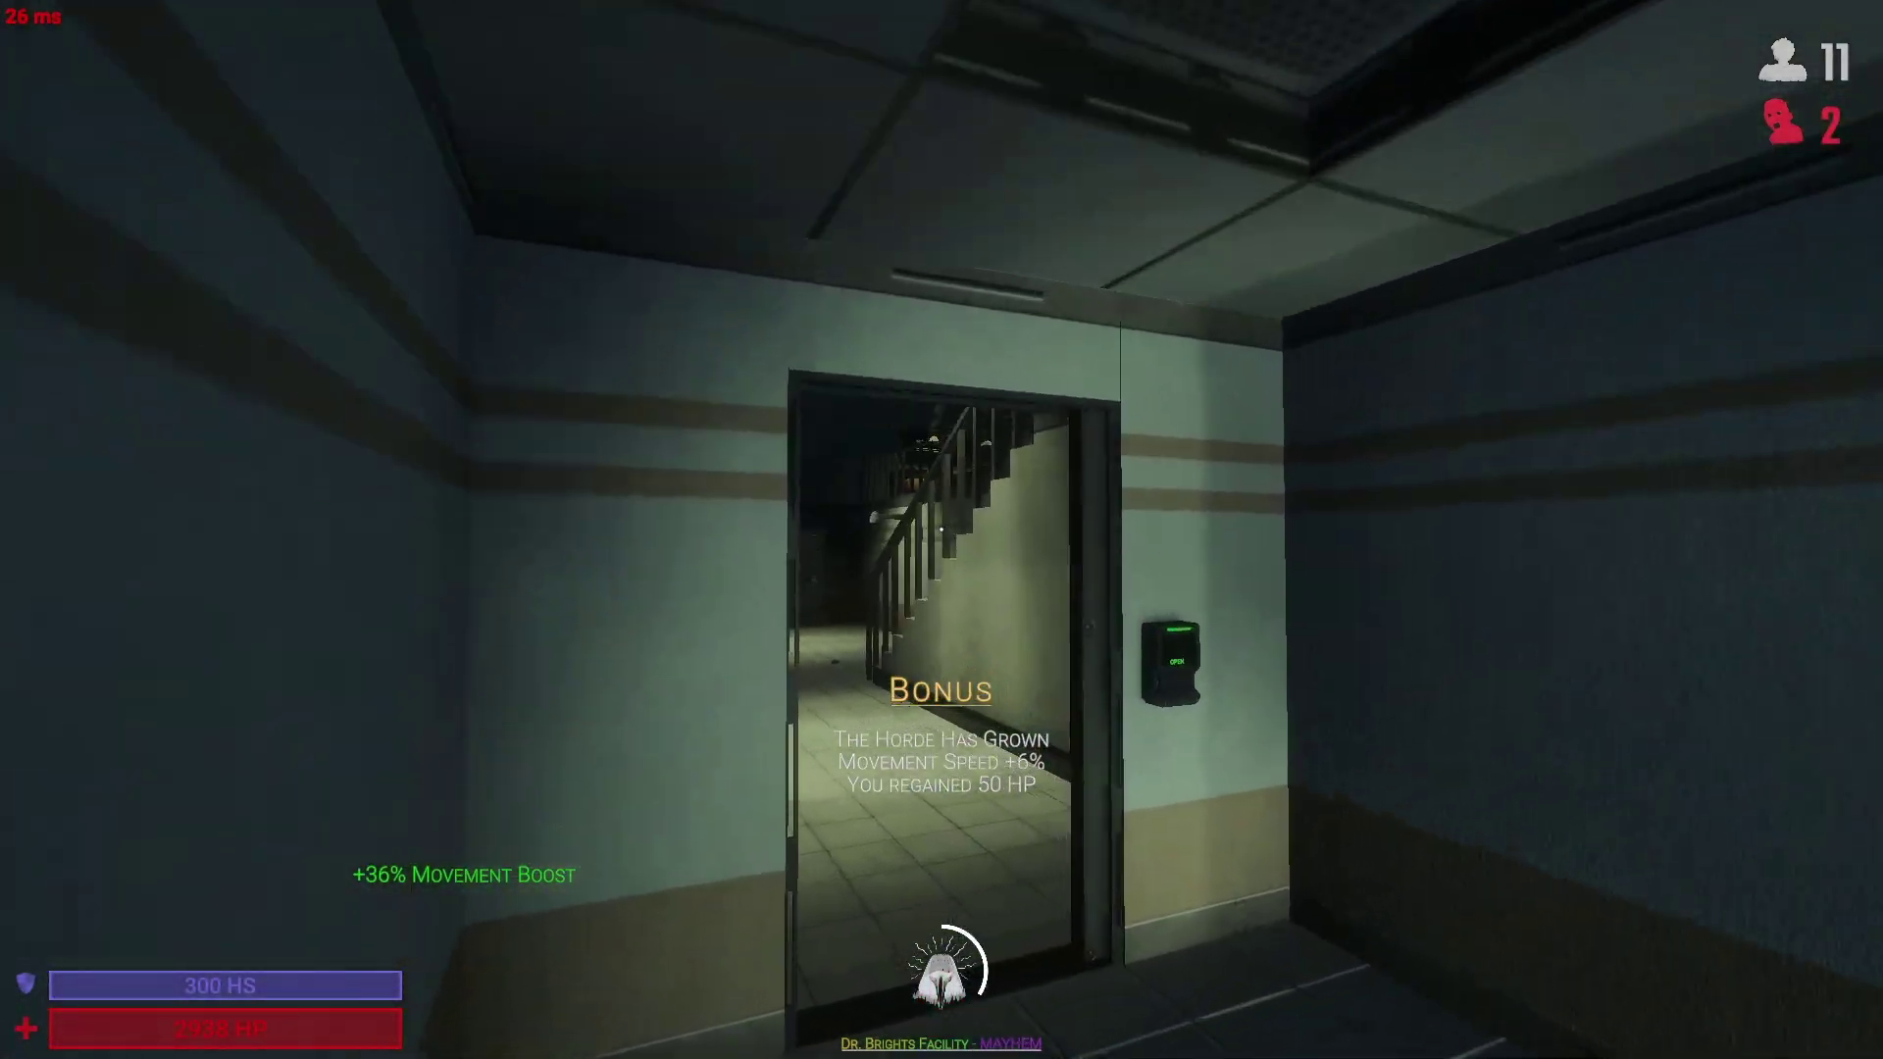
key(w)
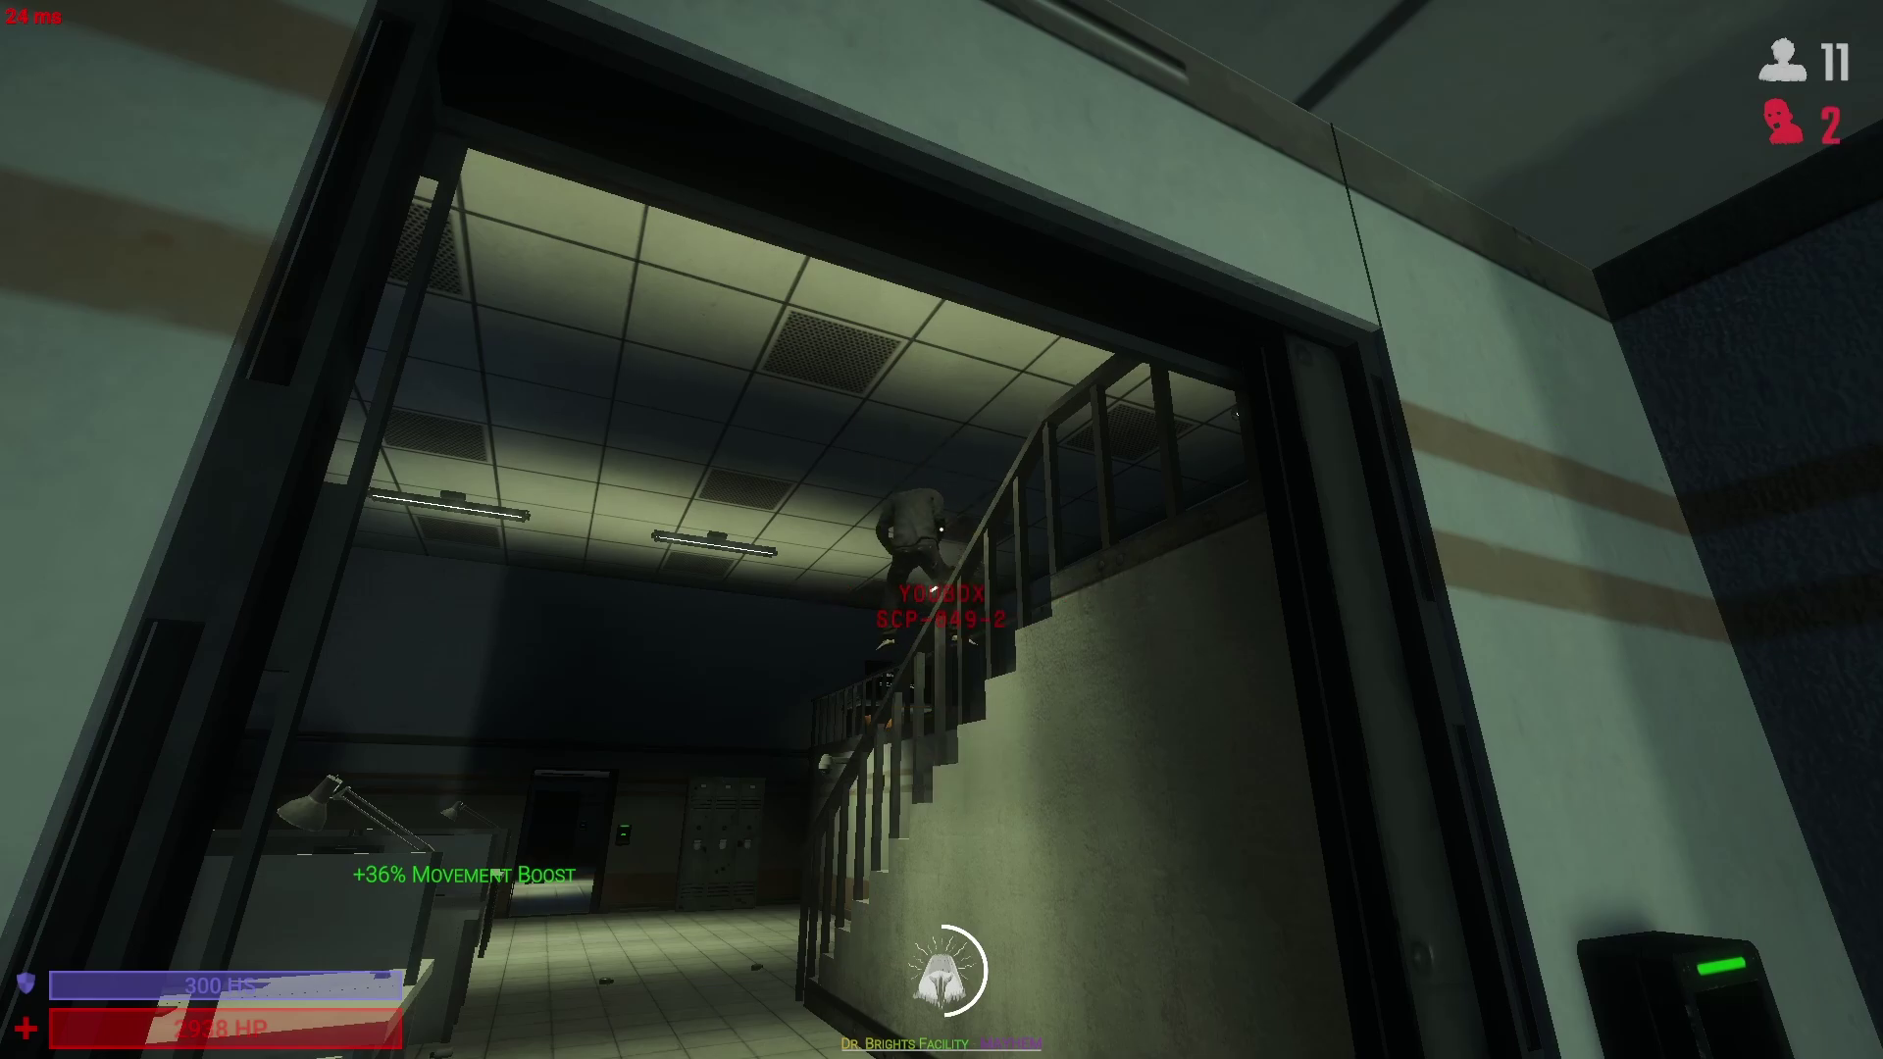
key(w)
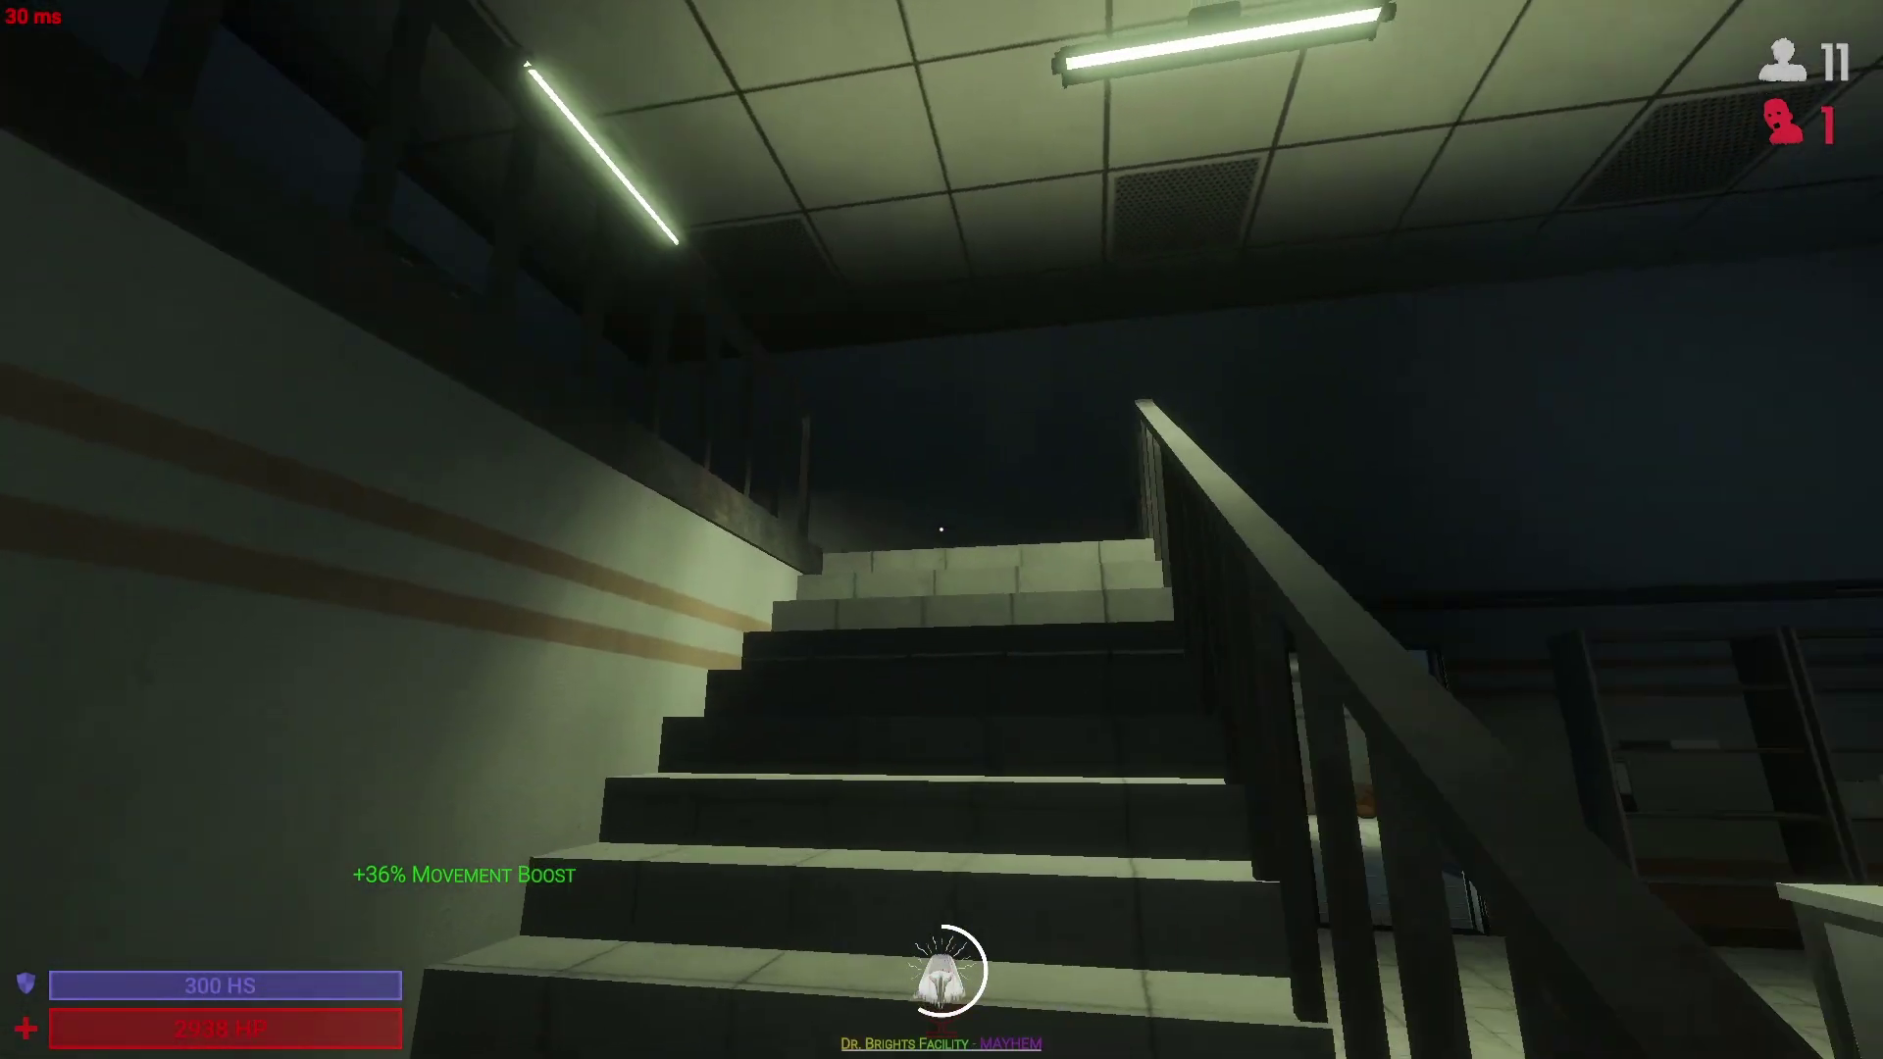
key(w)
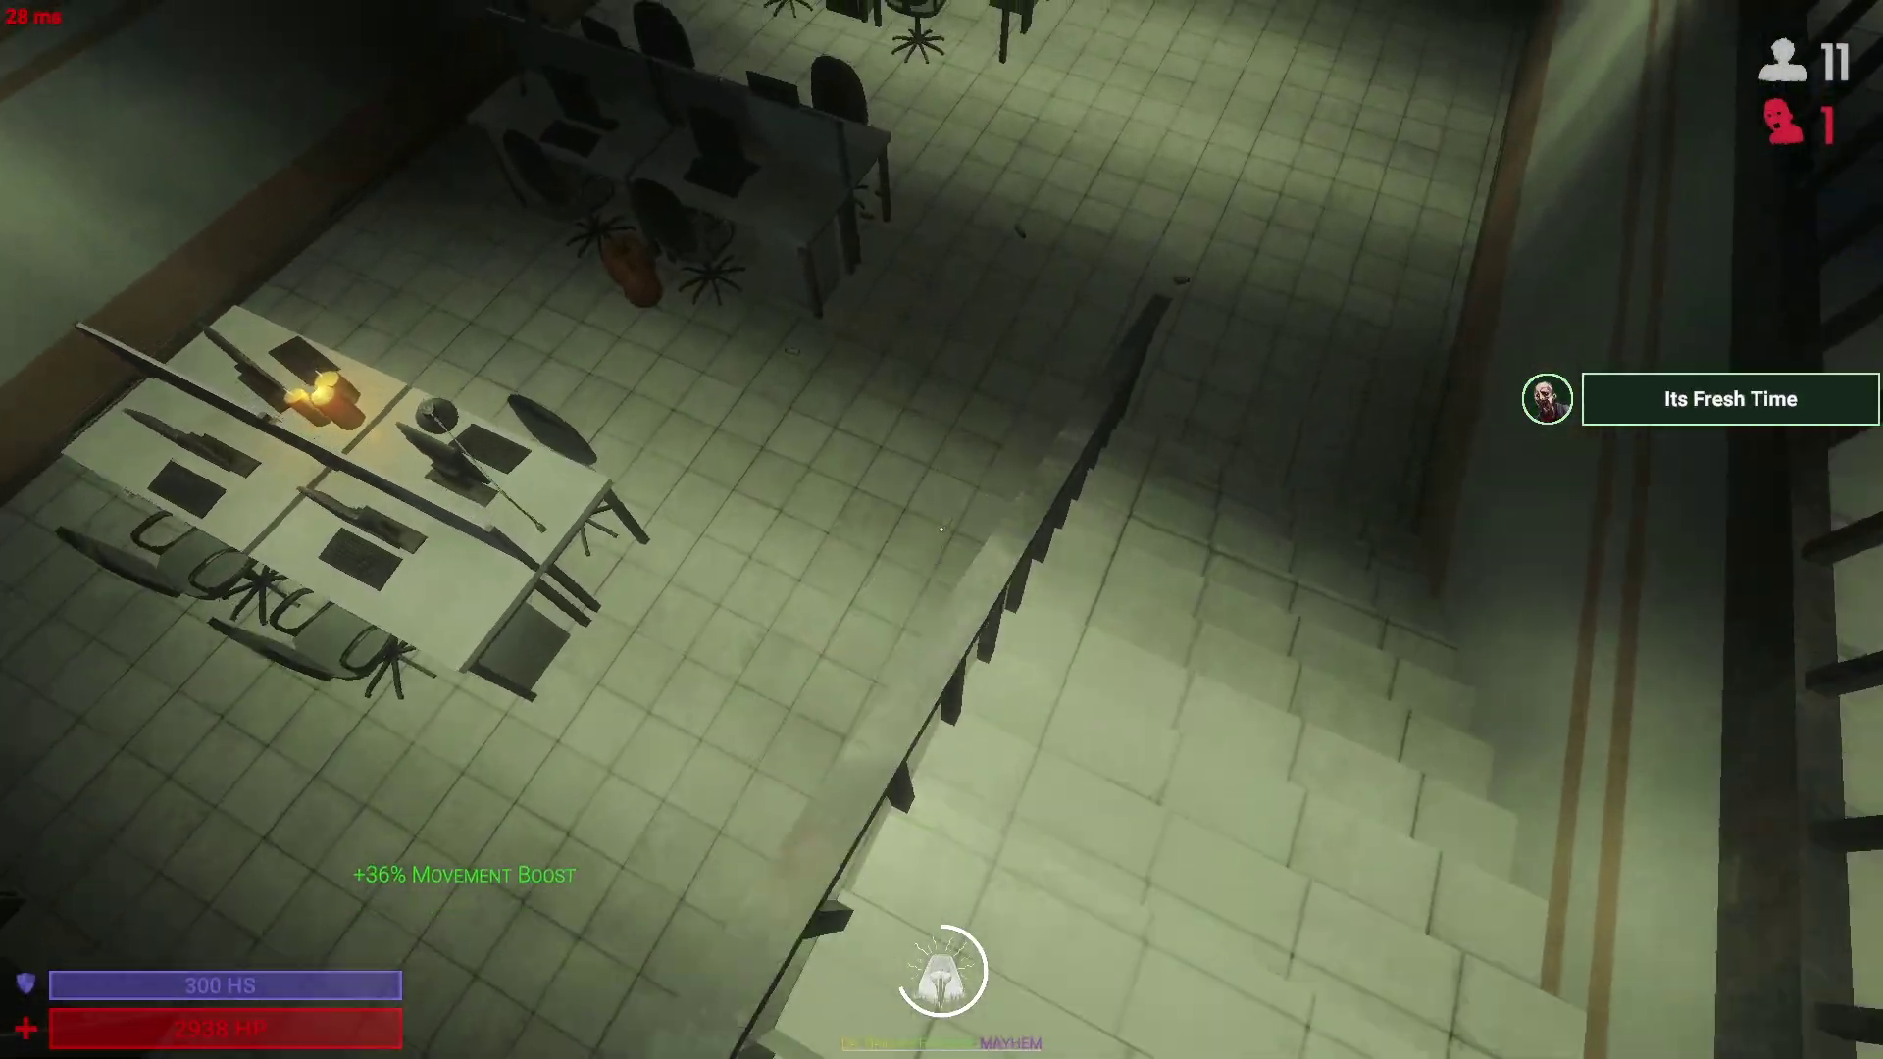
key(w)
key(w)
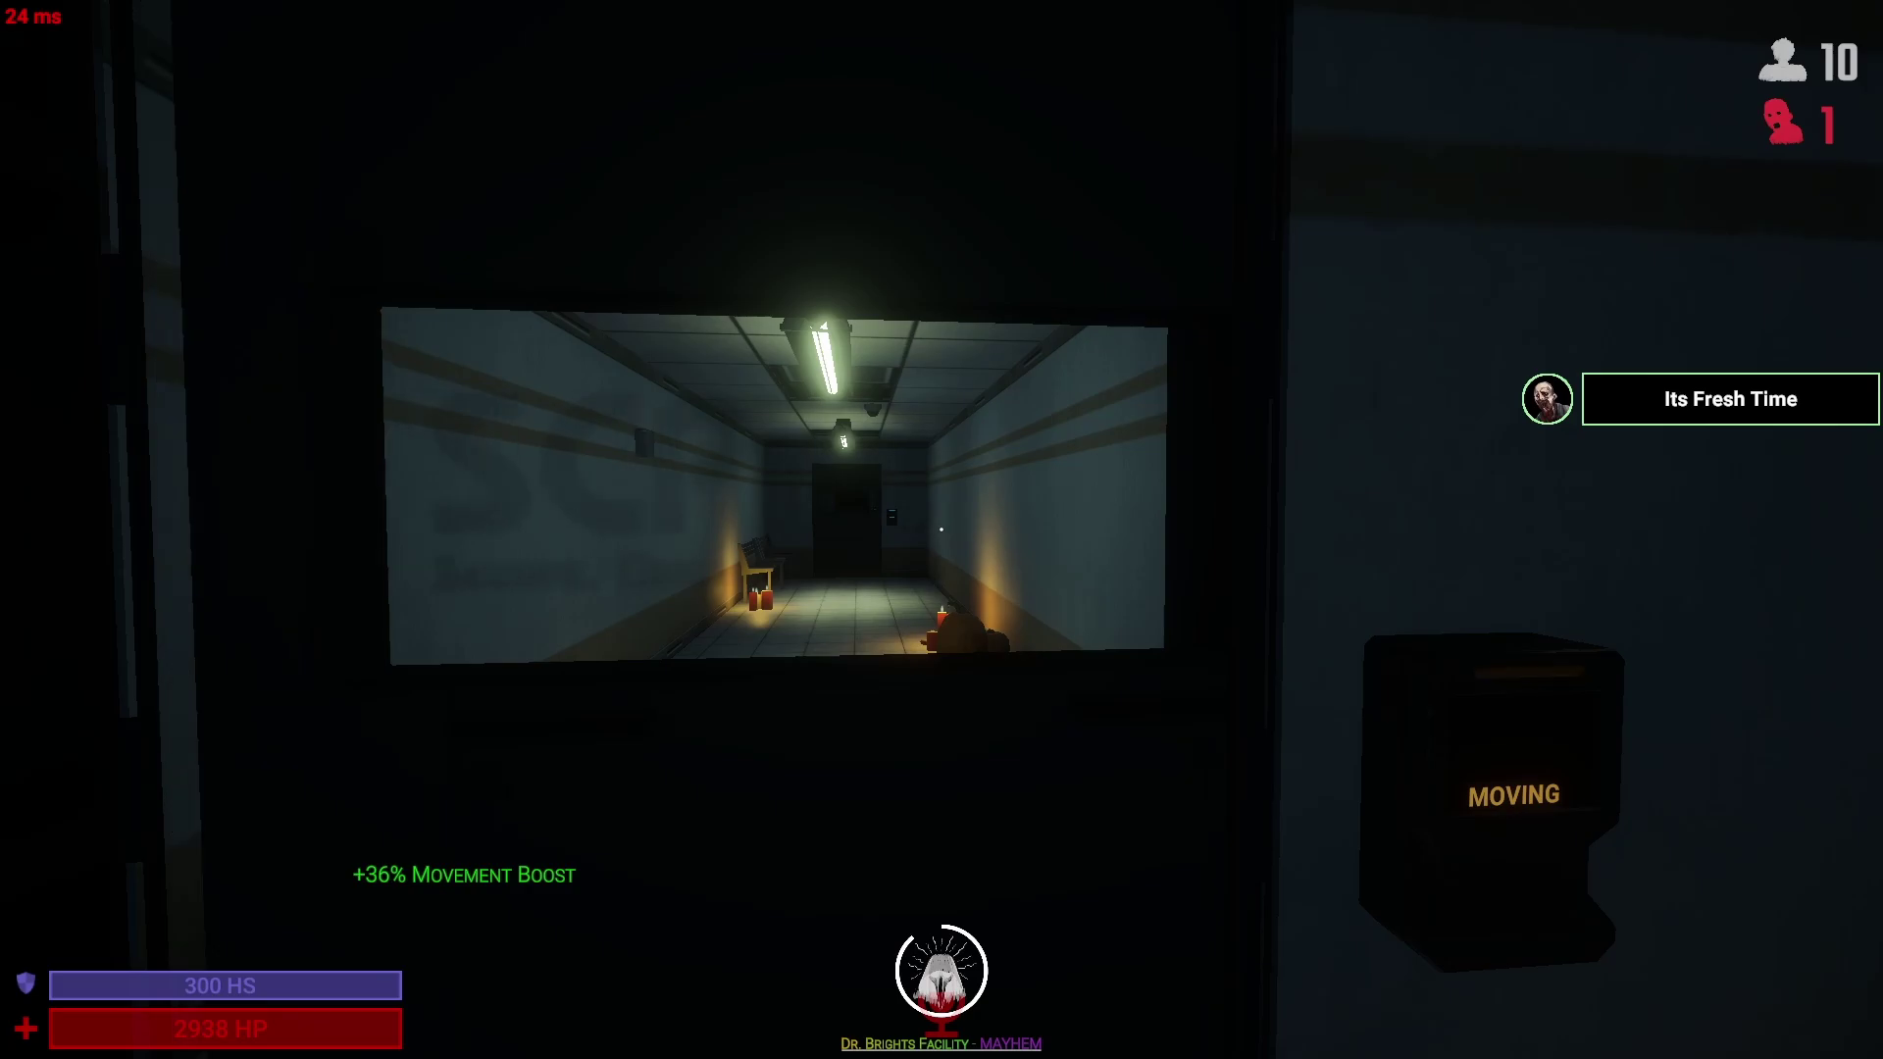
key(w)
key(w)
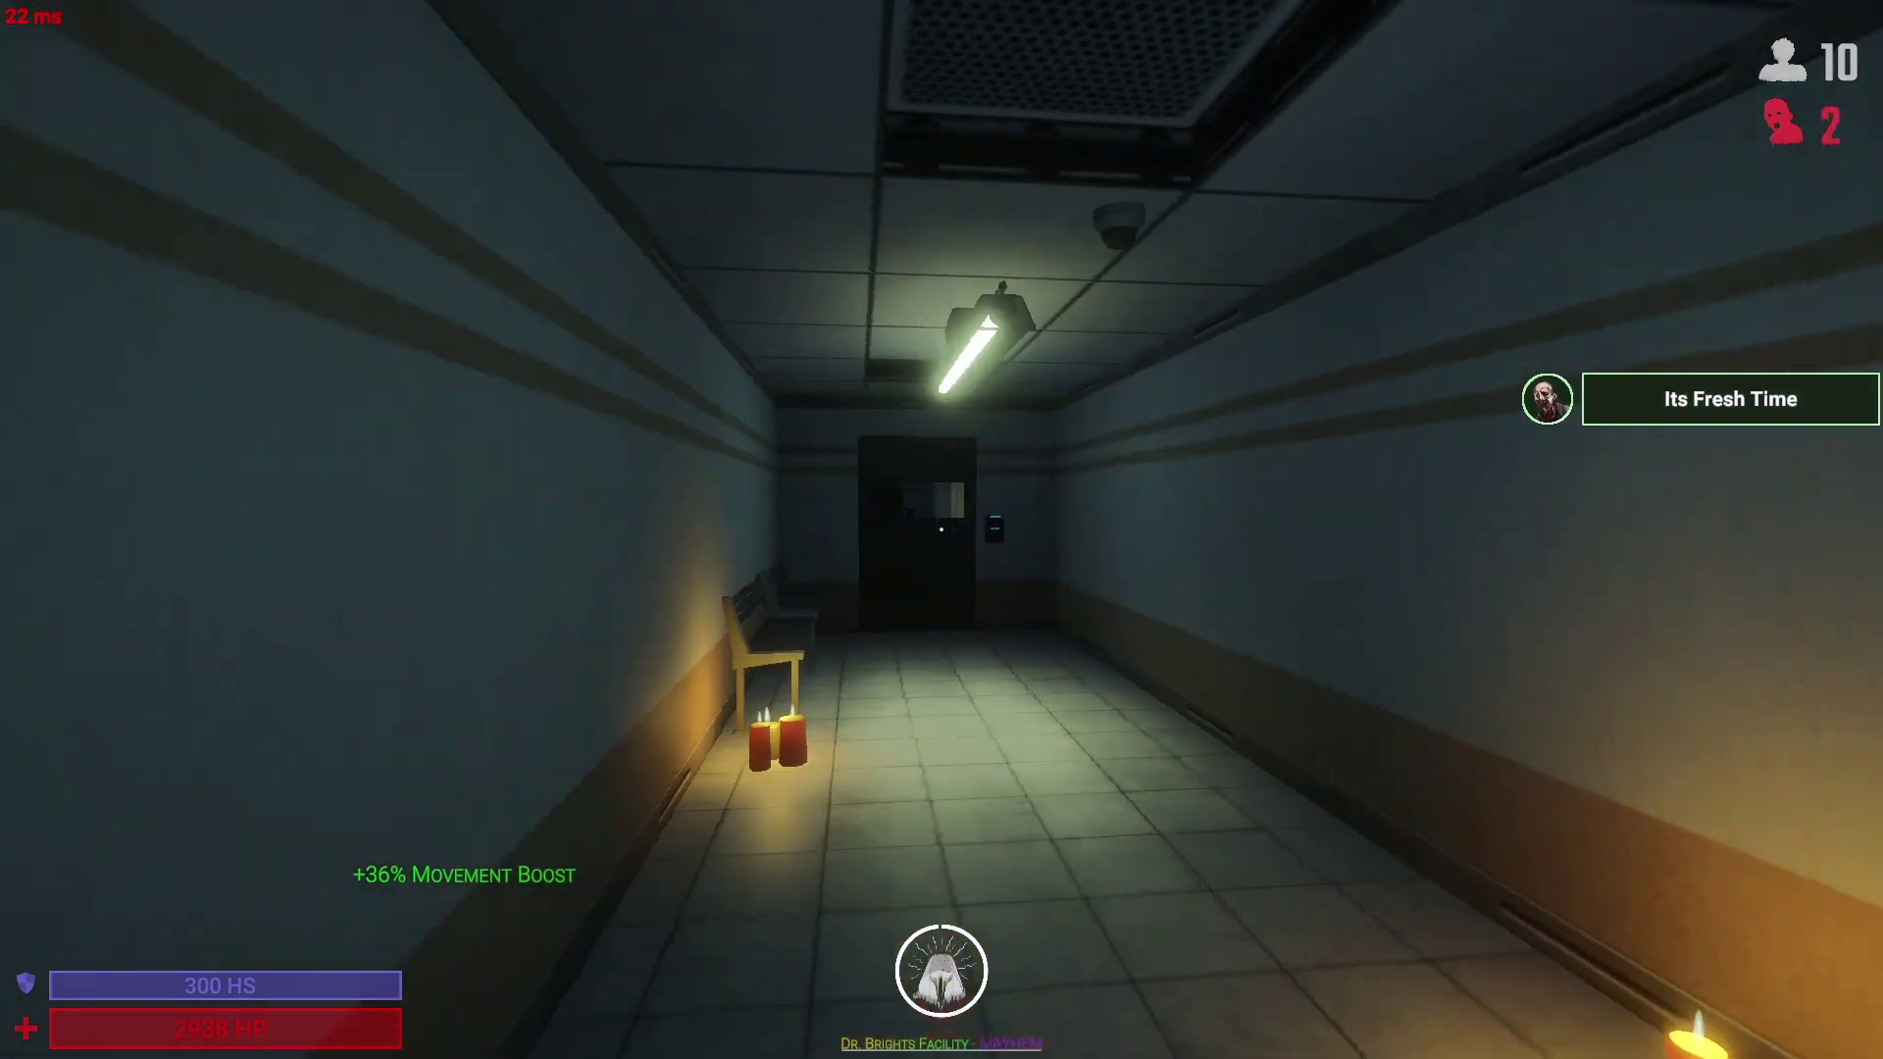
key(w)
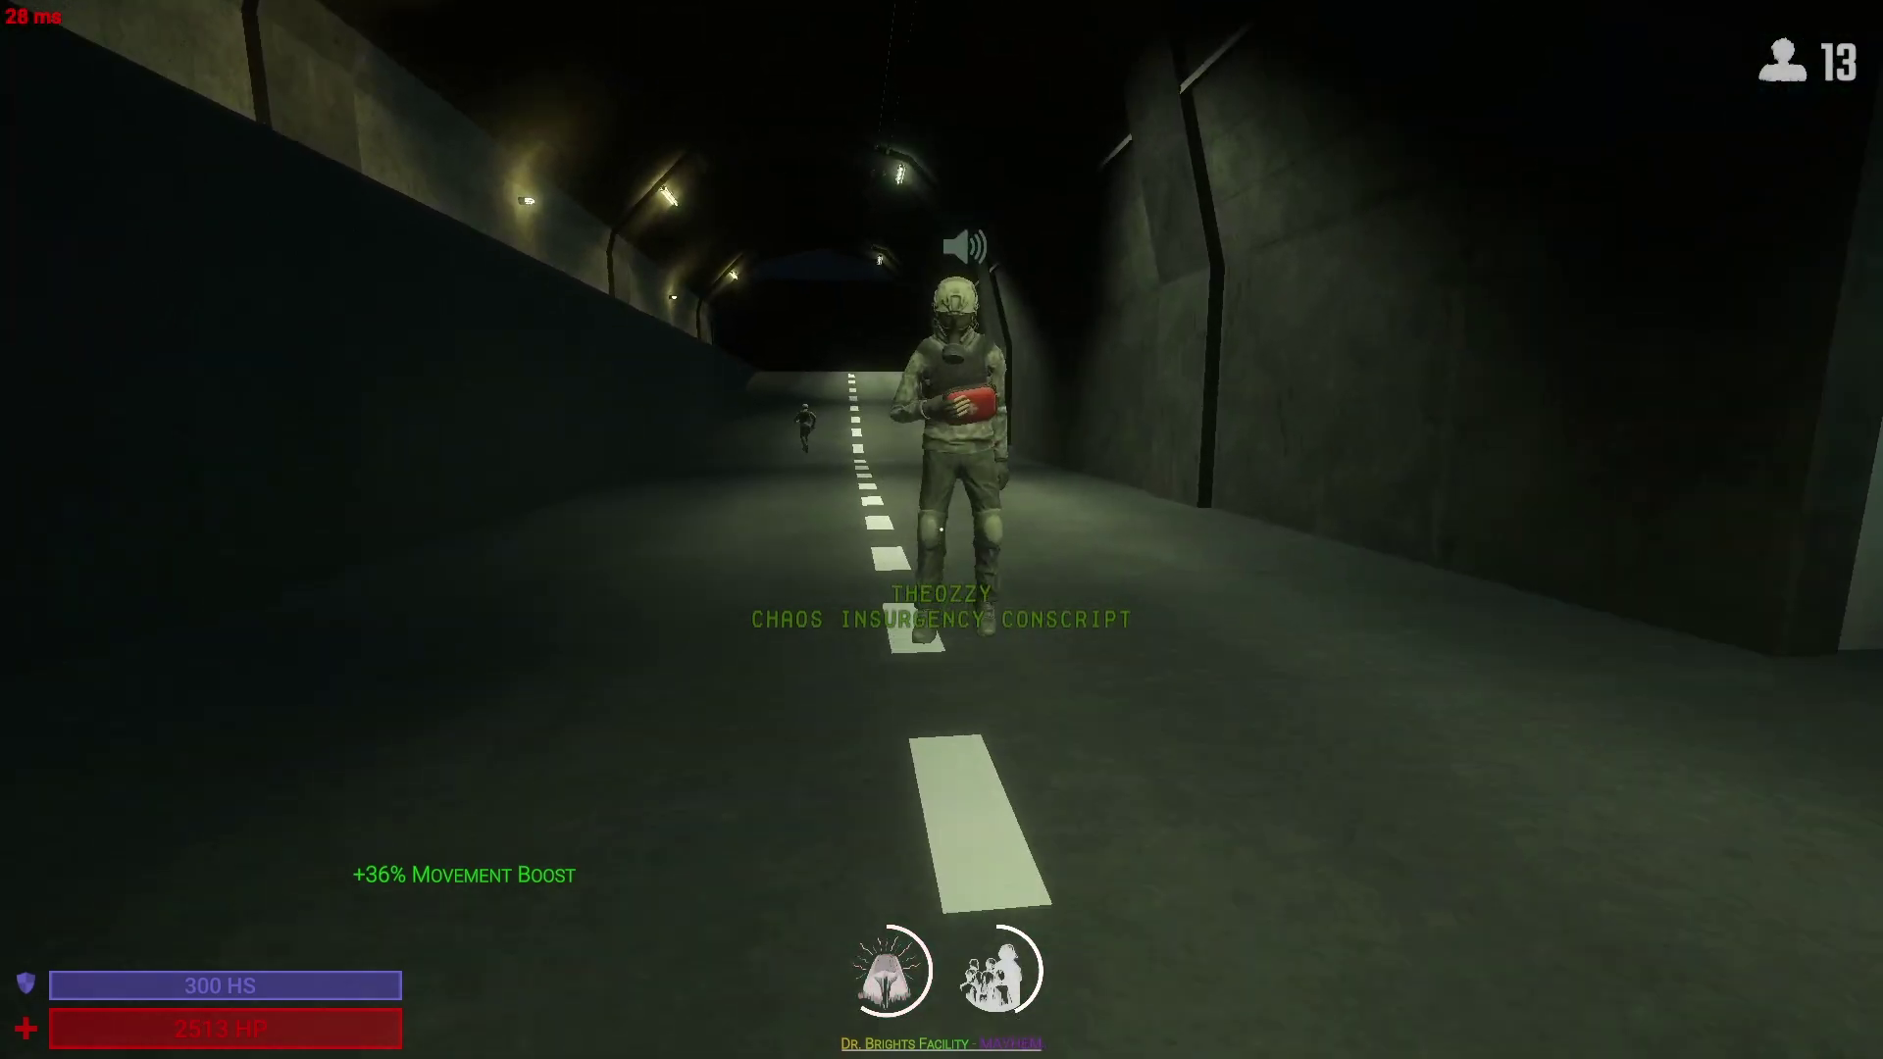
Step: Chase the soldiers toward the gate, leave the green smoke, and run the long tunnel
key(w)
key(a)
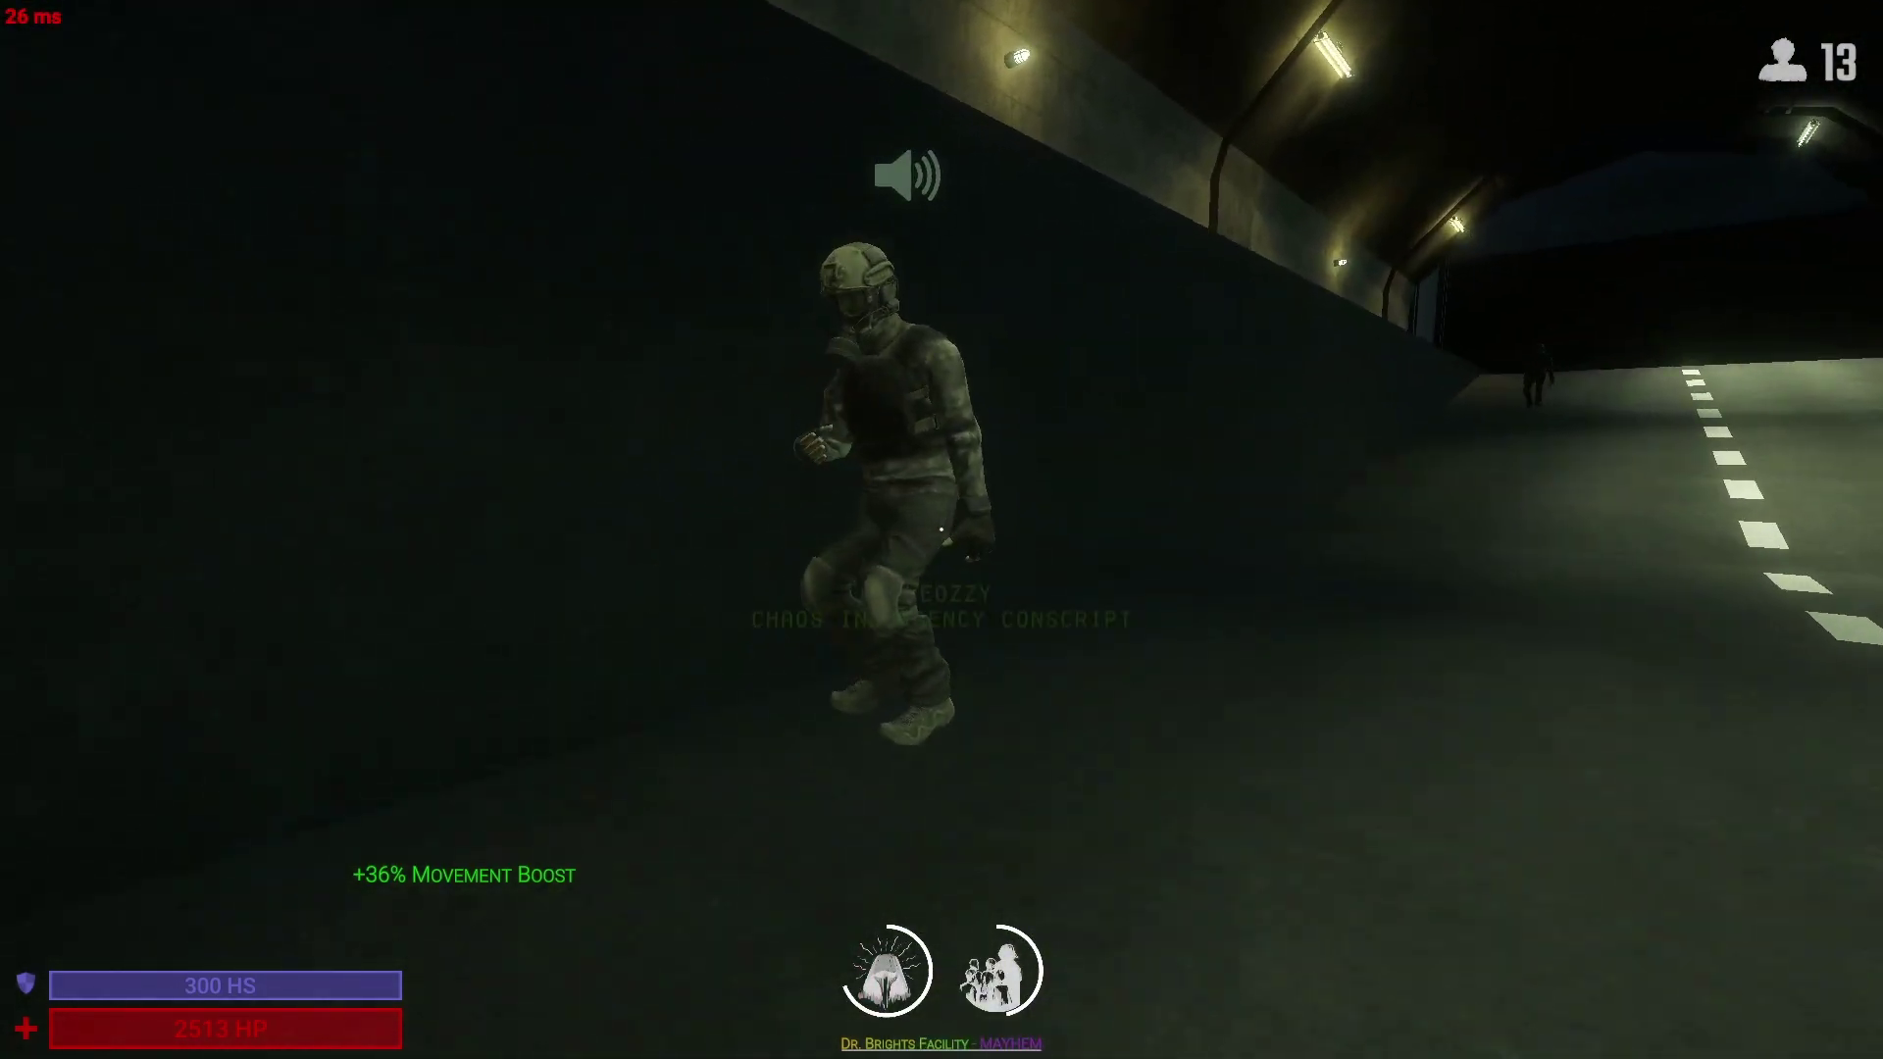
key(w)
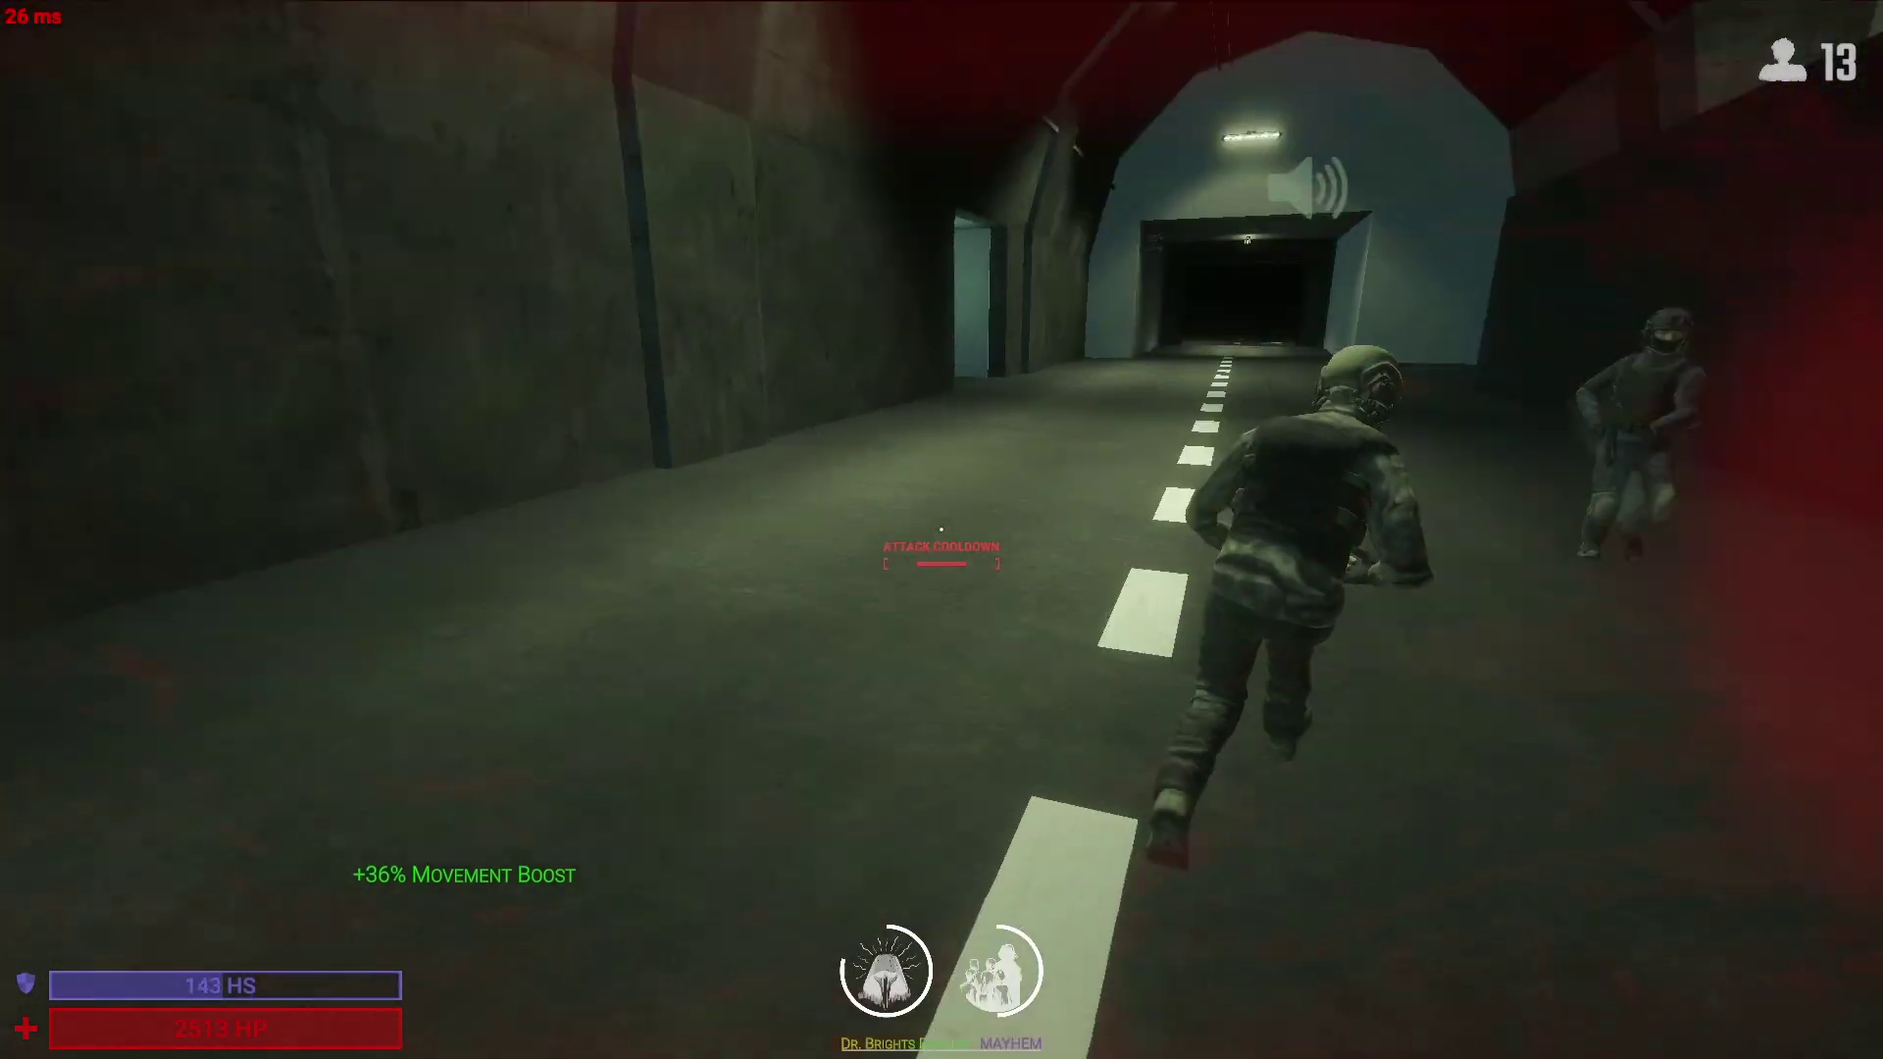
key(w)
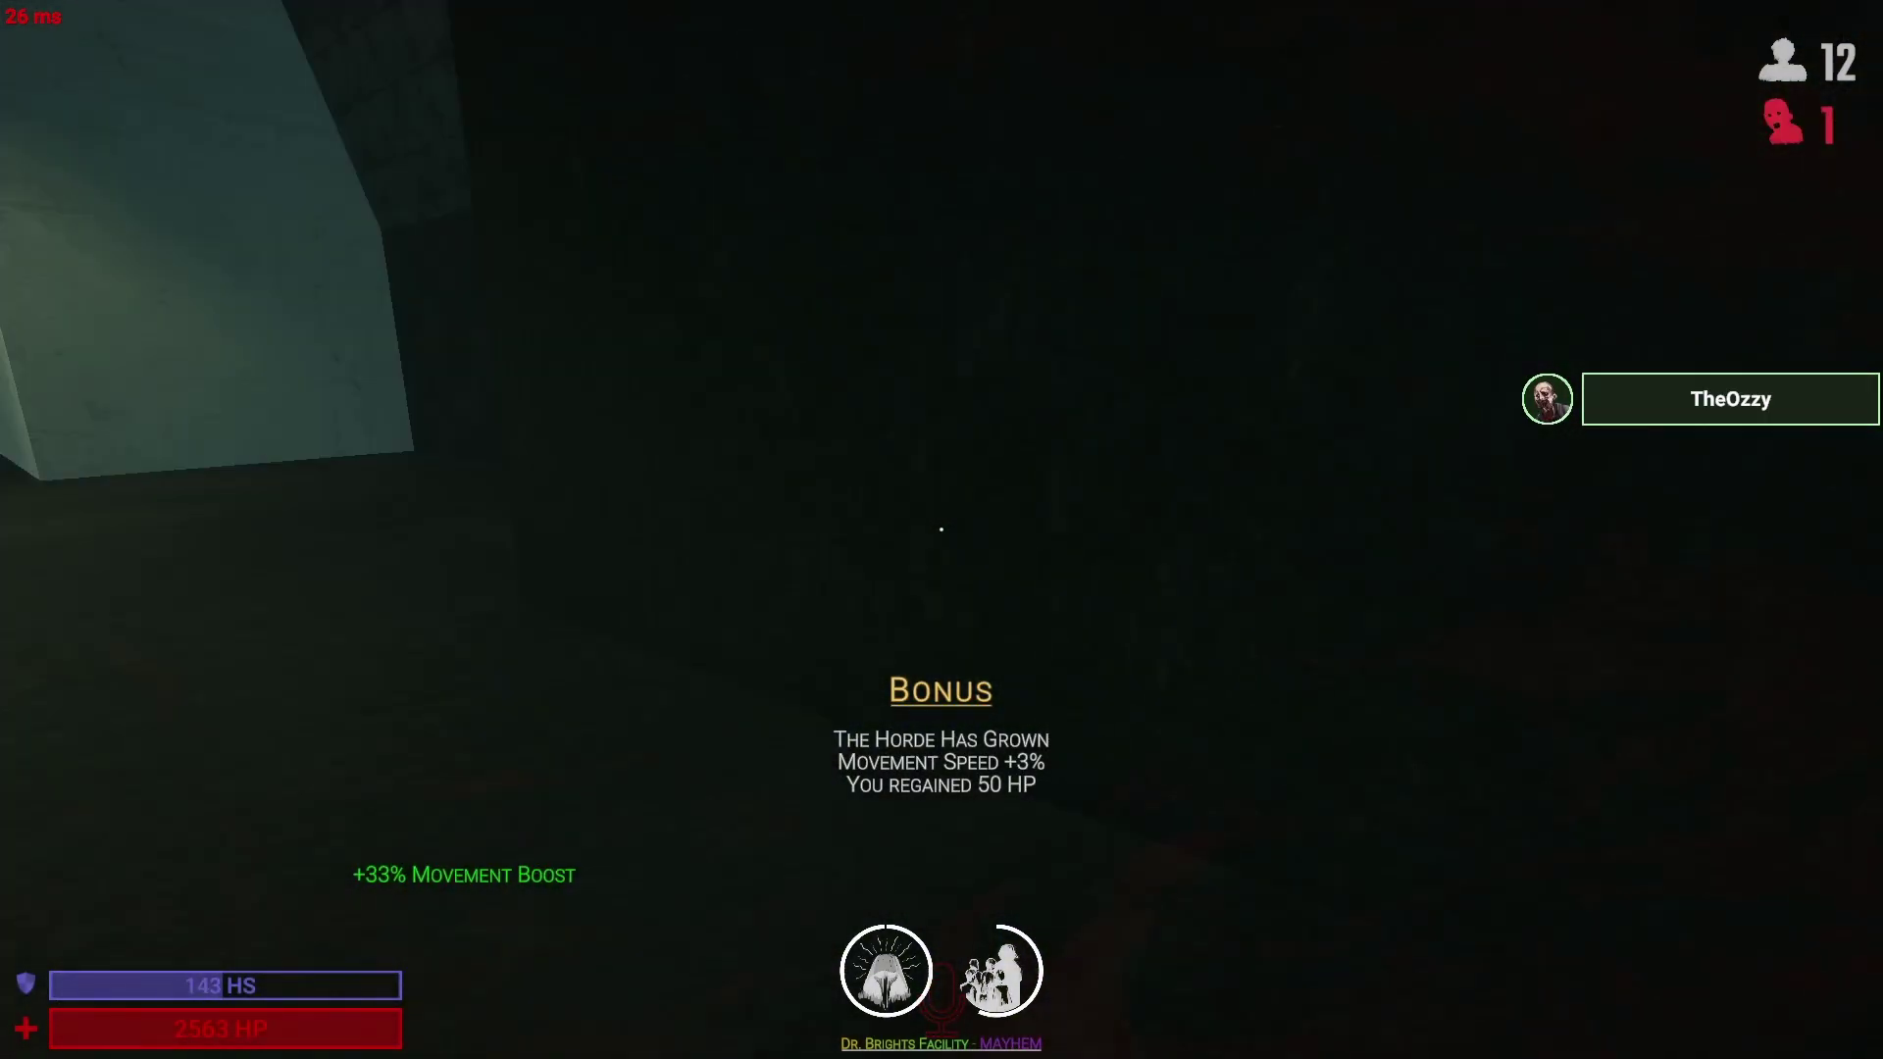
key(w)
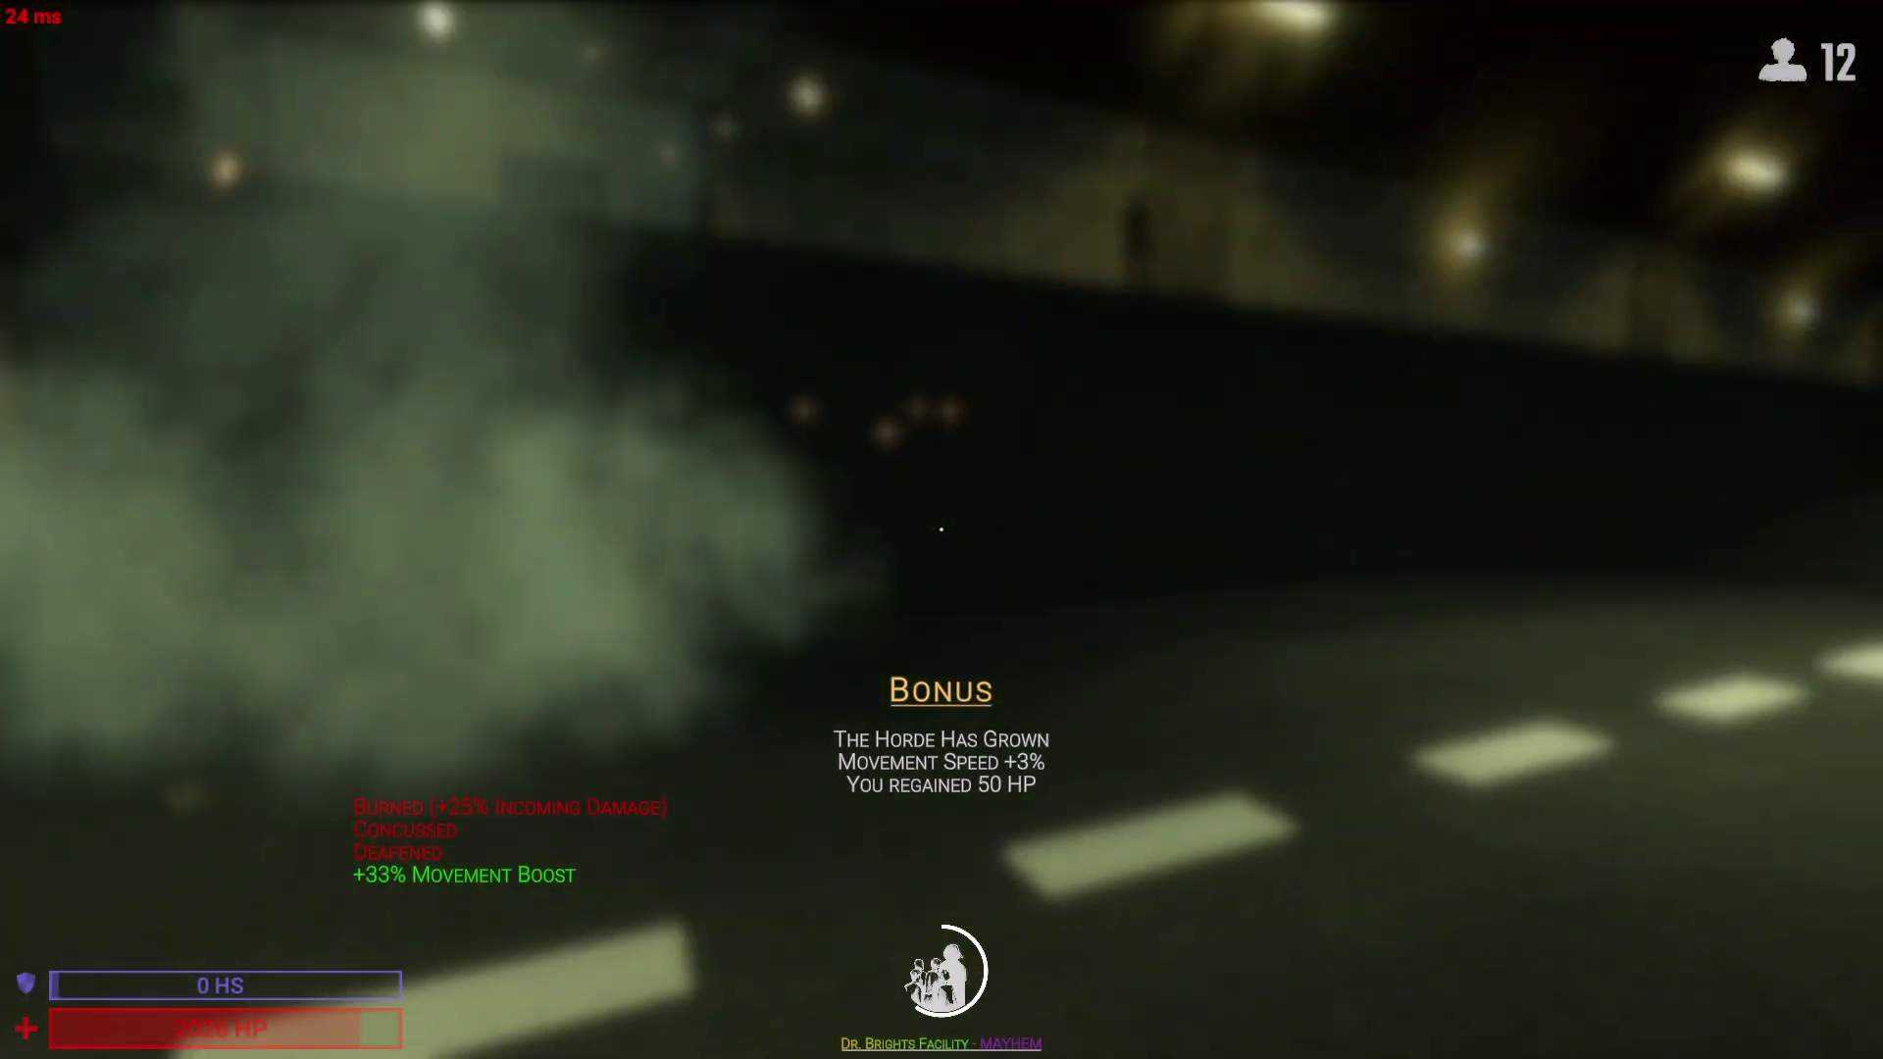
key(w)
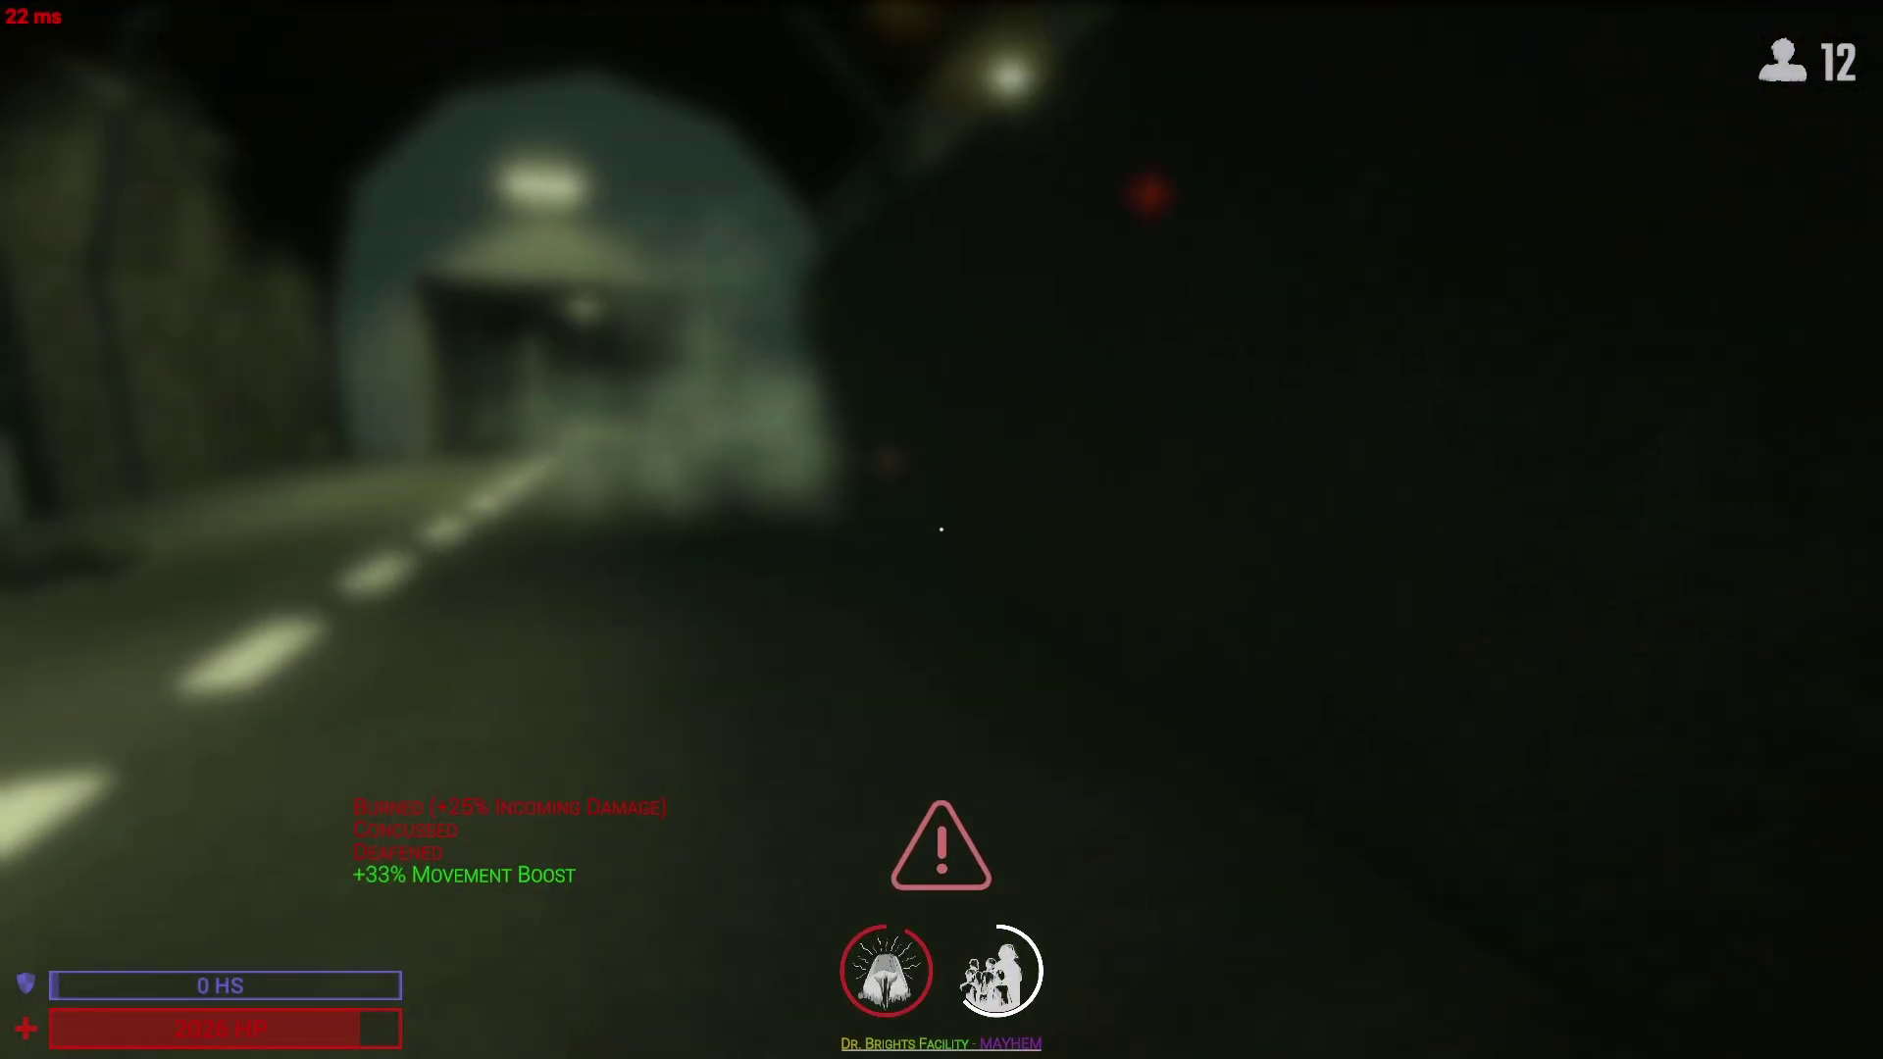
key(w)
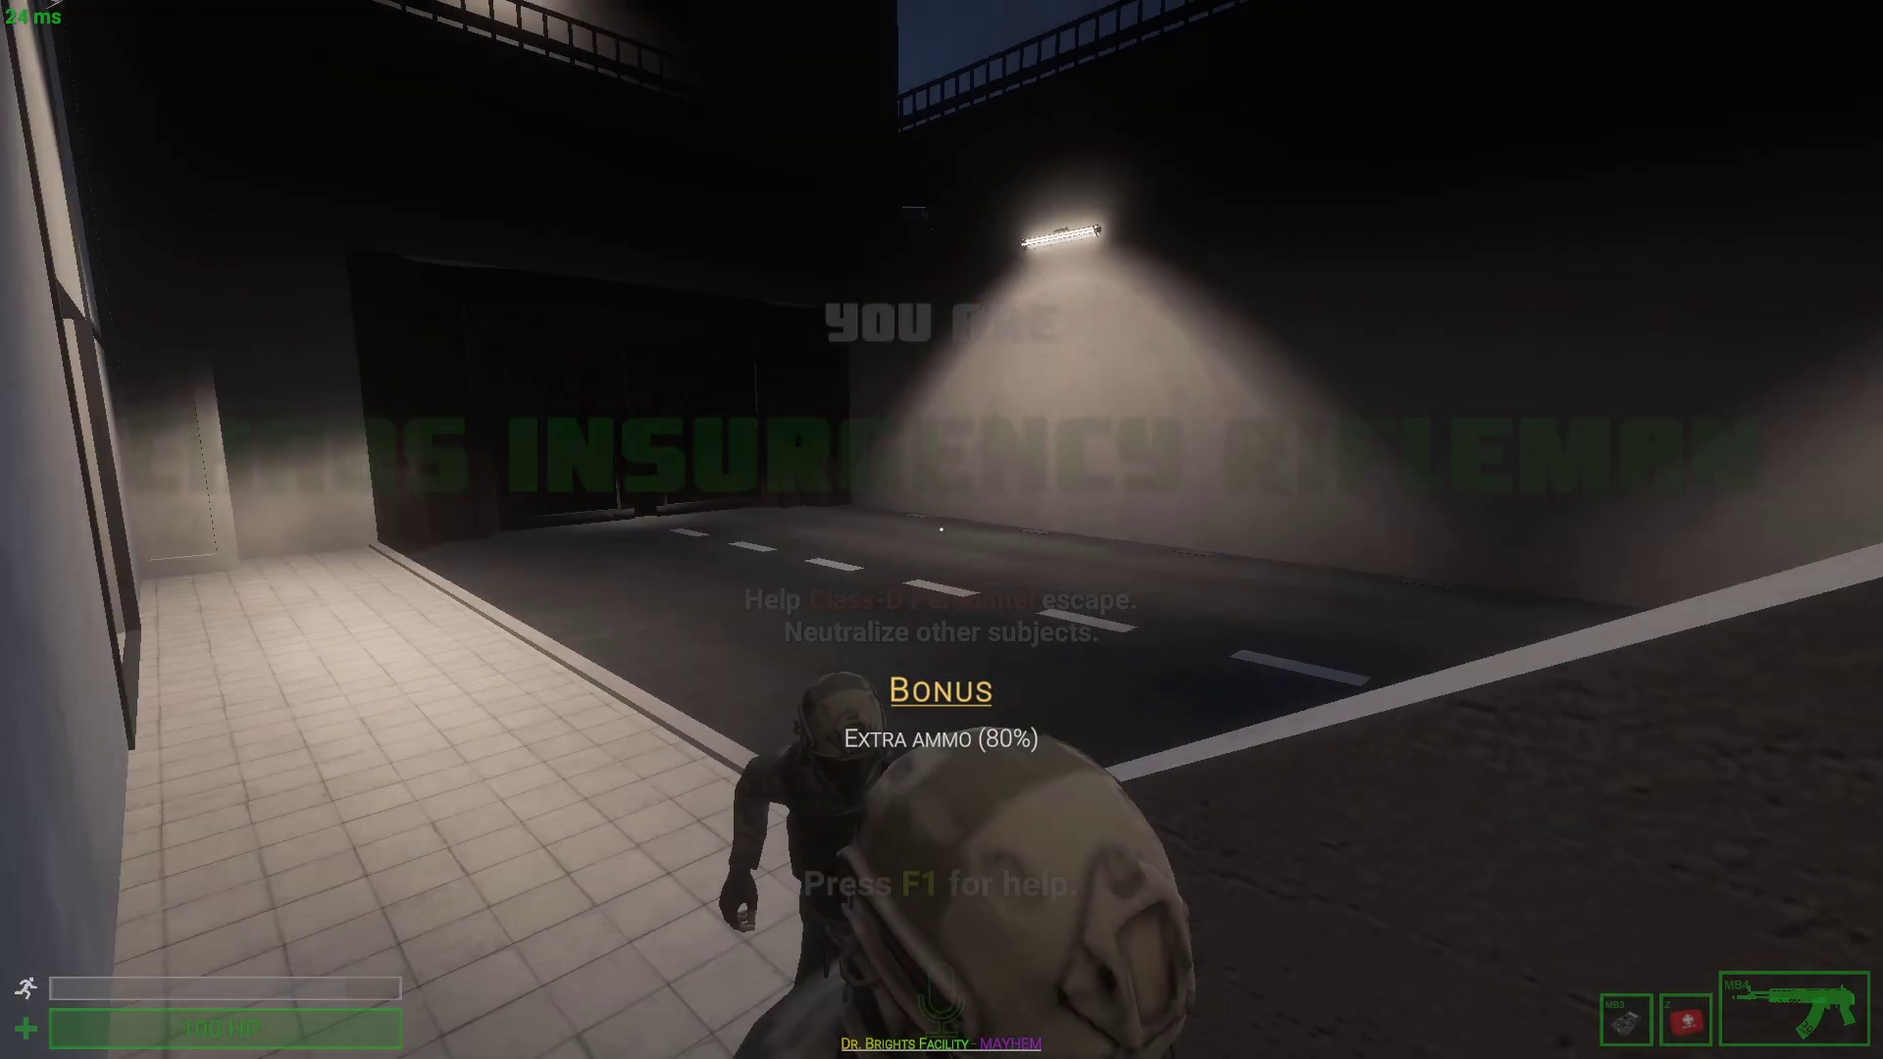
Step: Move along the wall toward the stairs and face the item pile and other players
key(w)
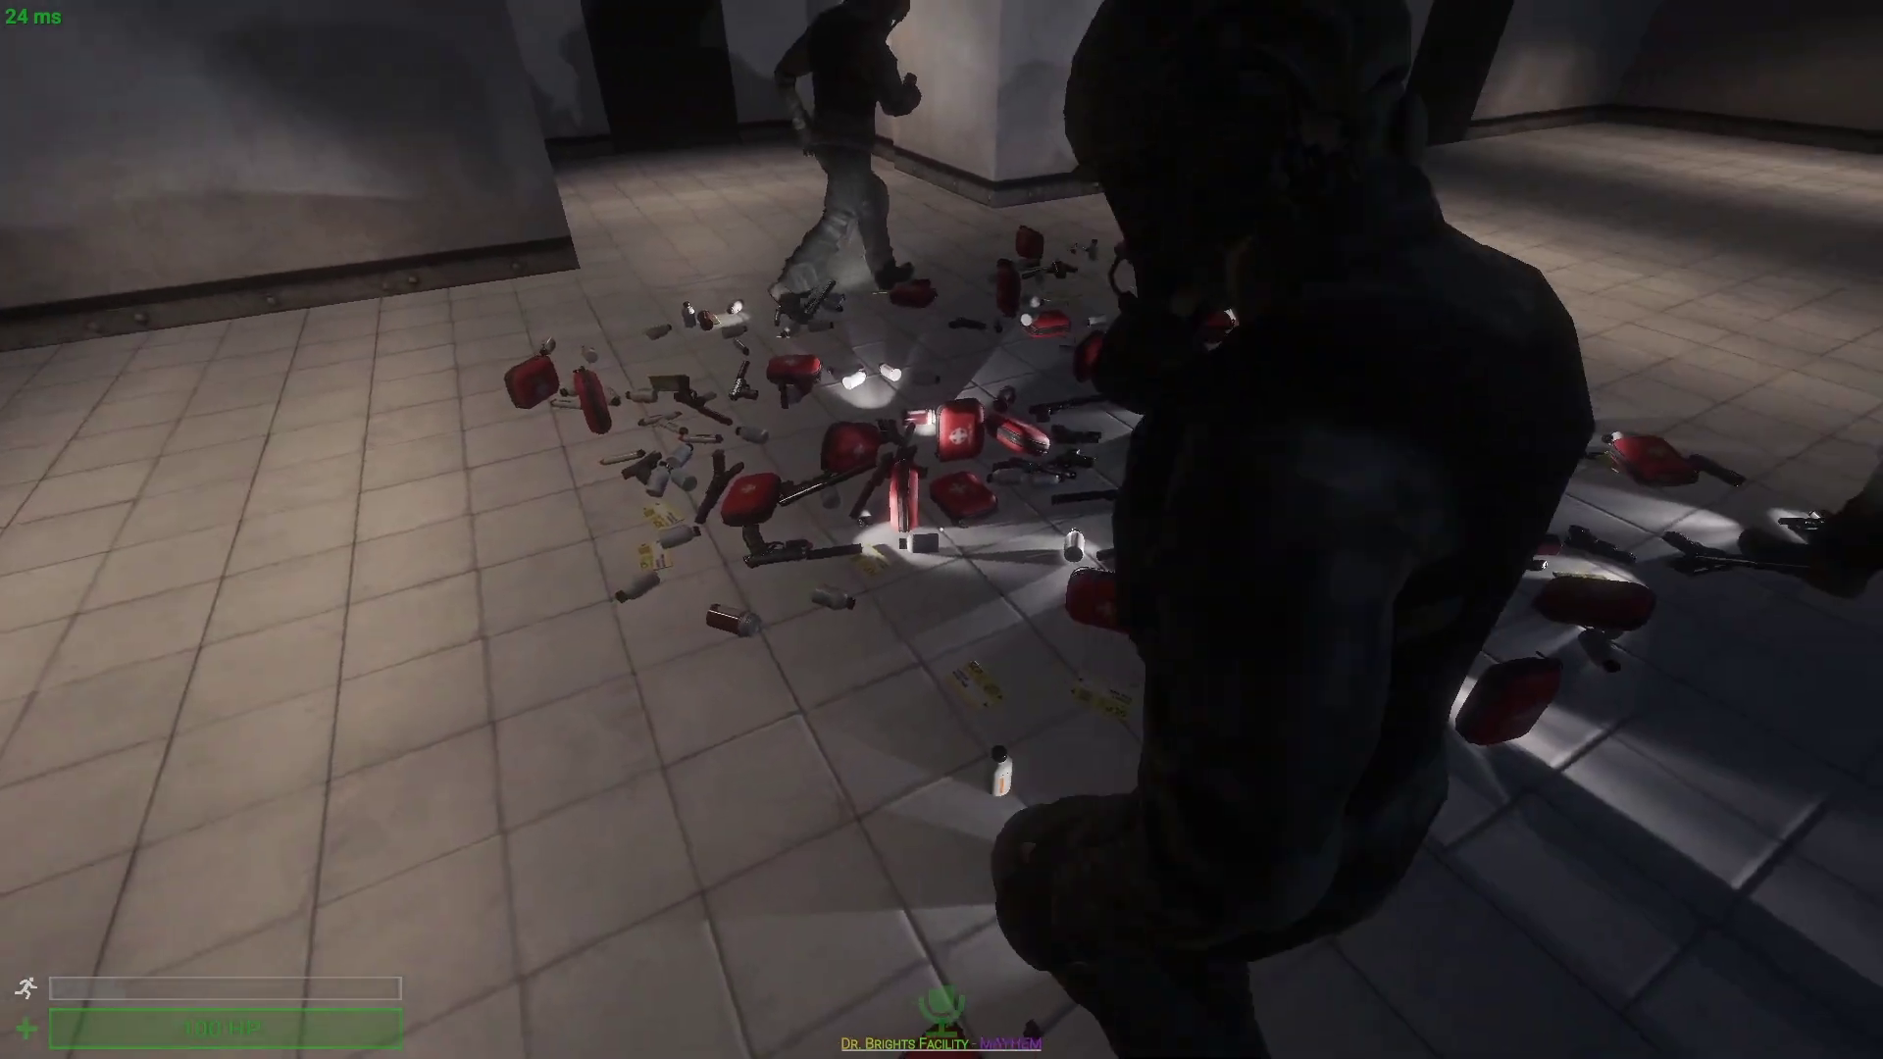
key(q)
scroll(941, 530, down, 1)
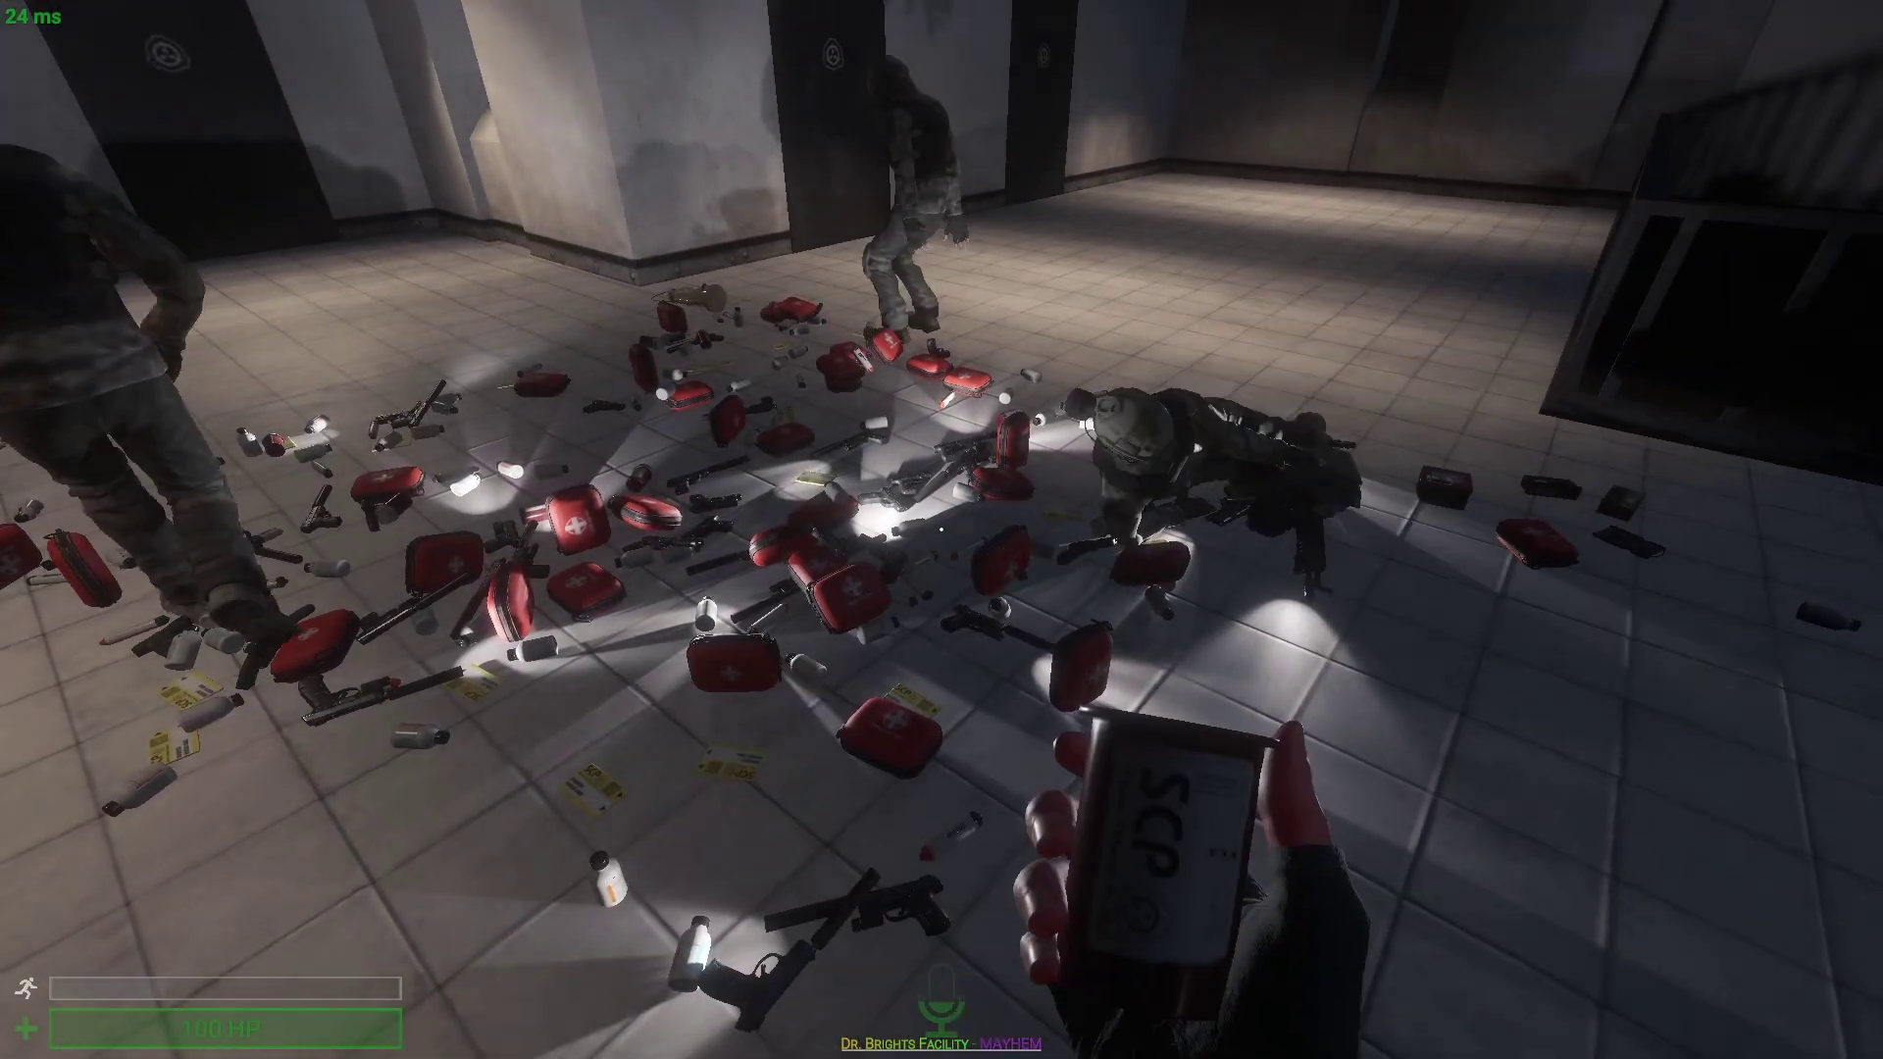
scroll(942, 530, down, 1)
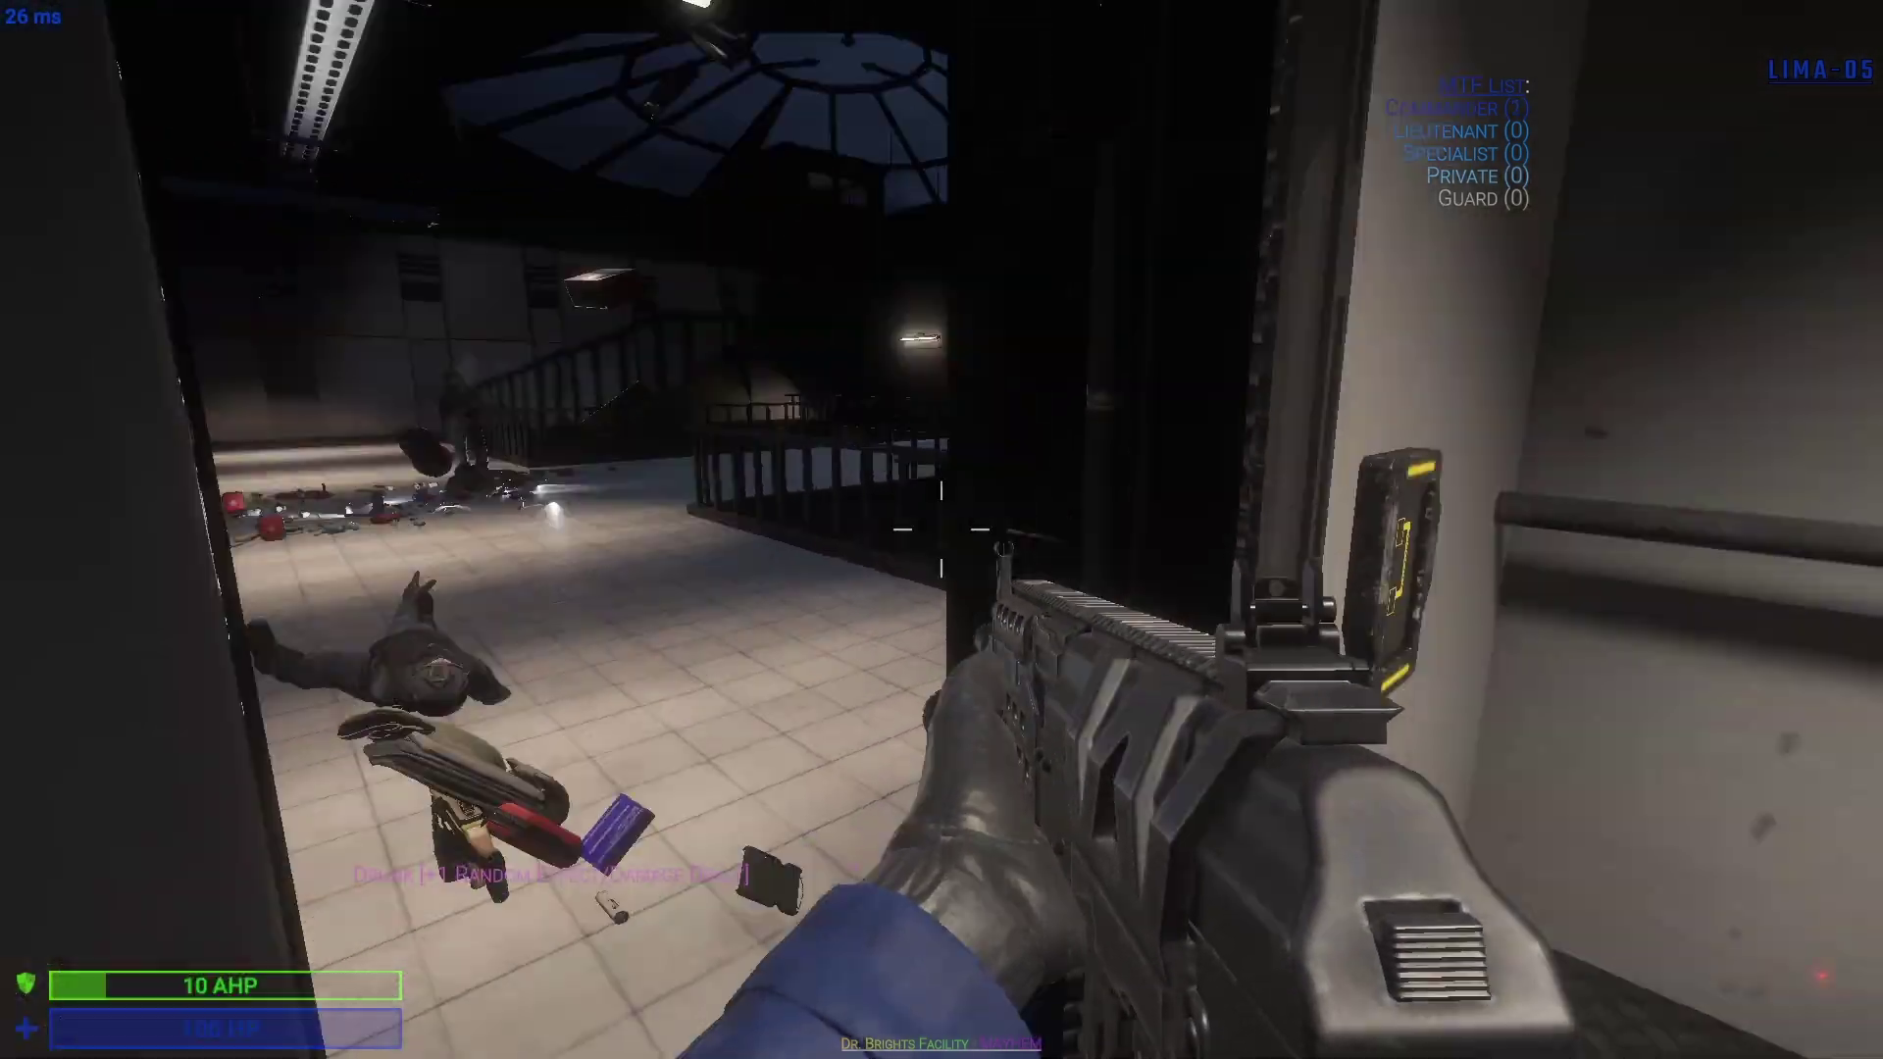
Step: Switch to the sphere-headed weapon and swing it twice
key(5)
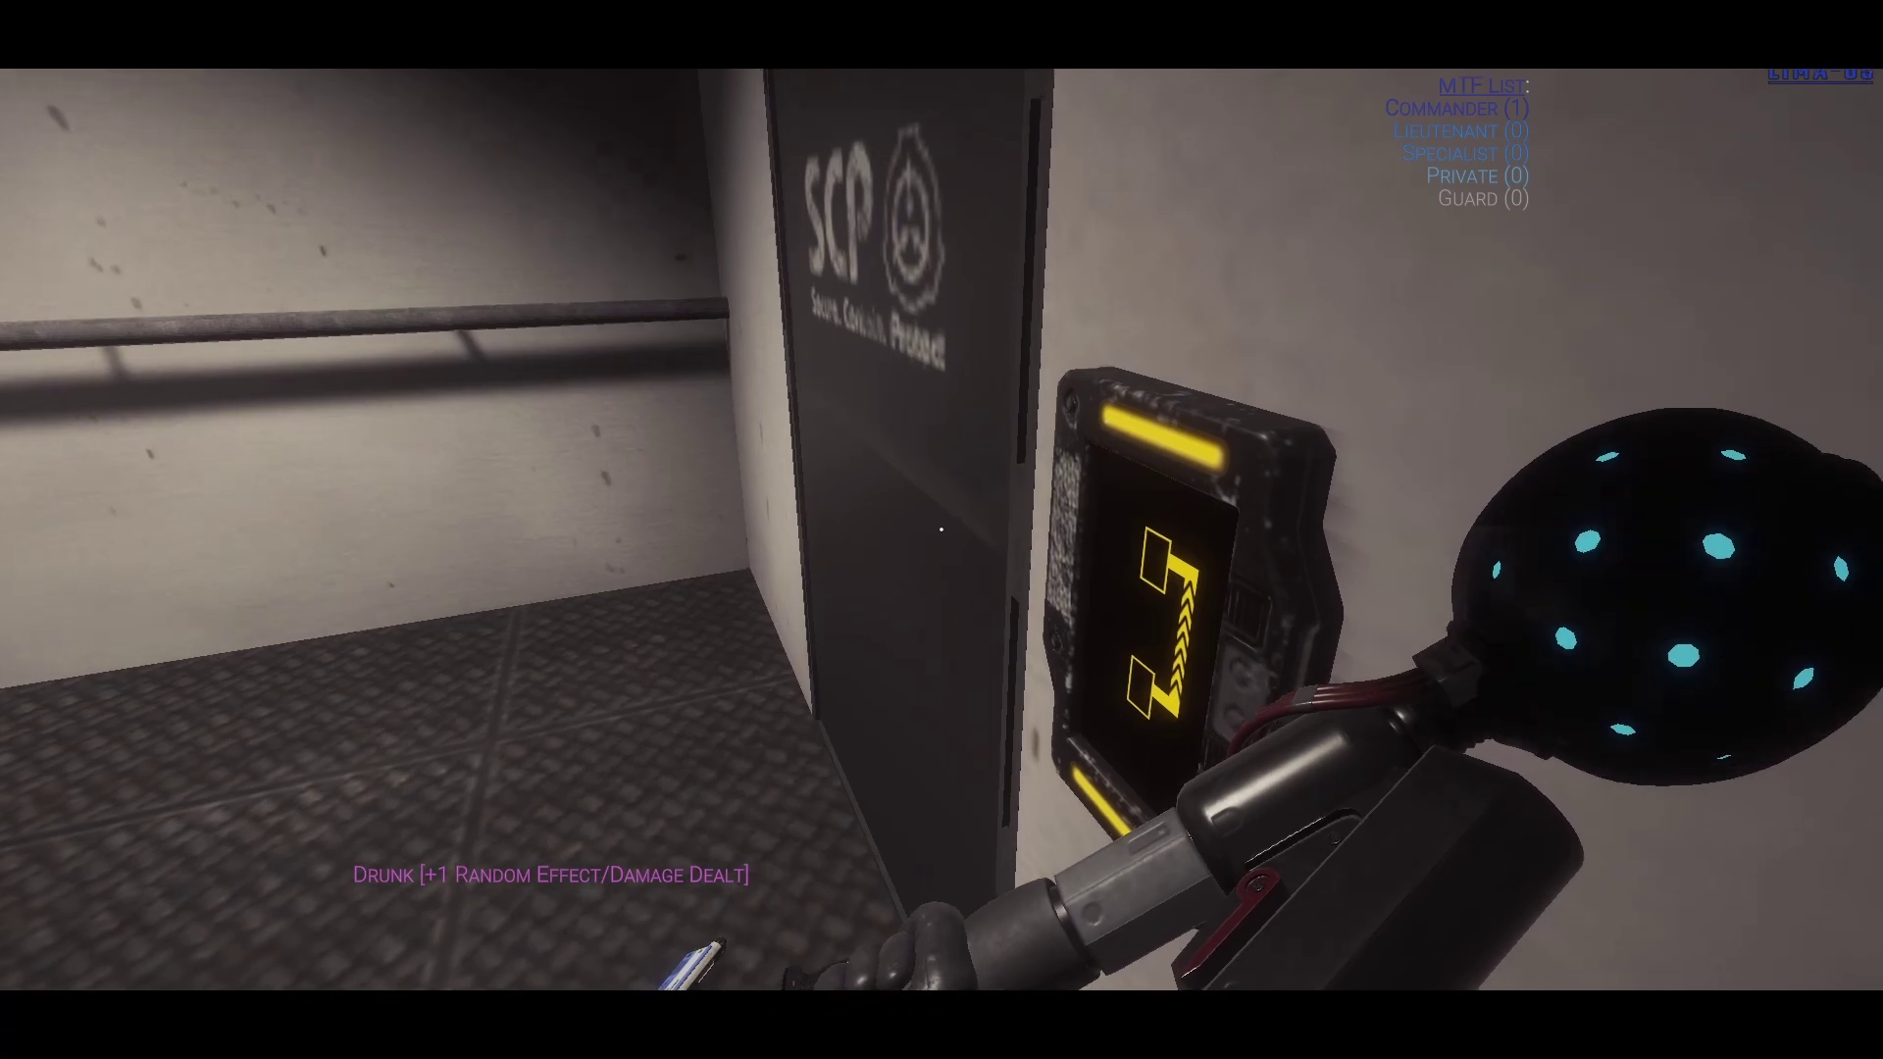
click(942, 528)
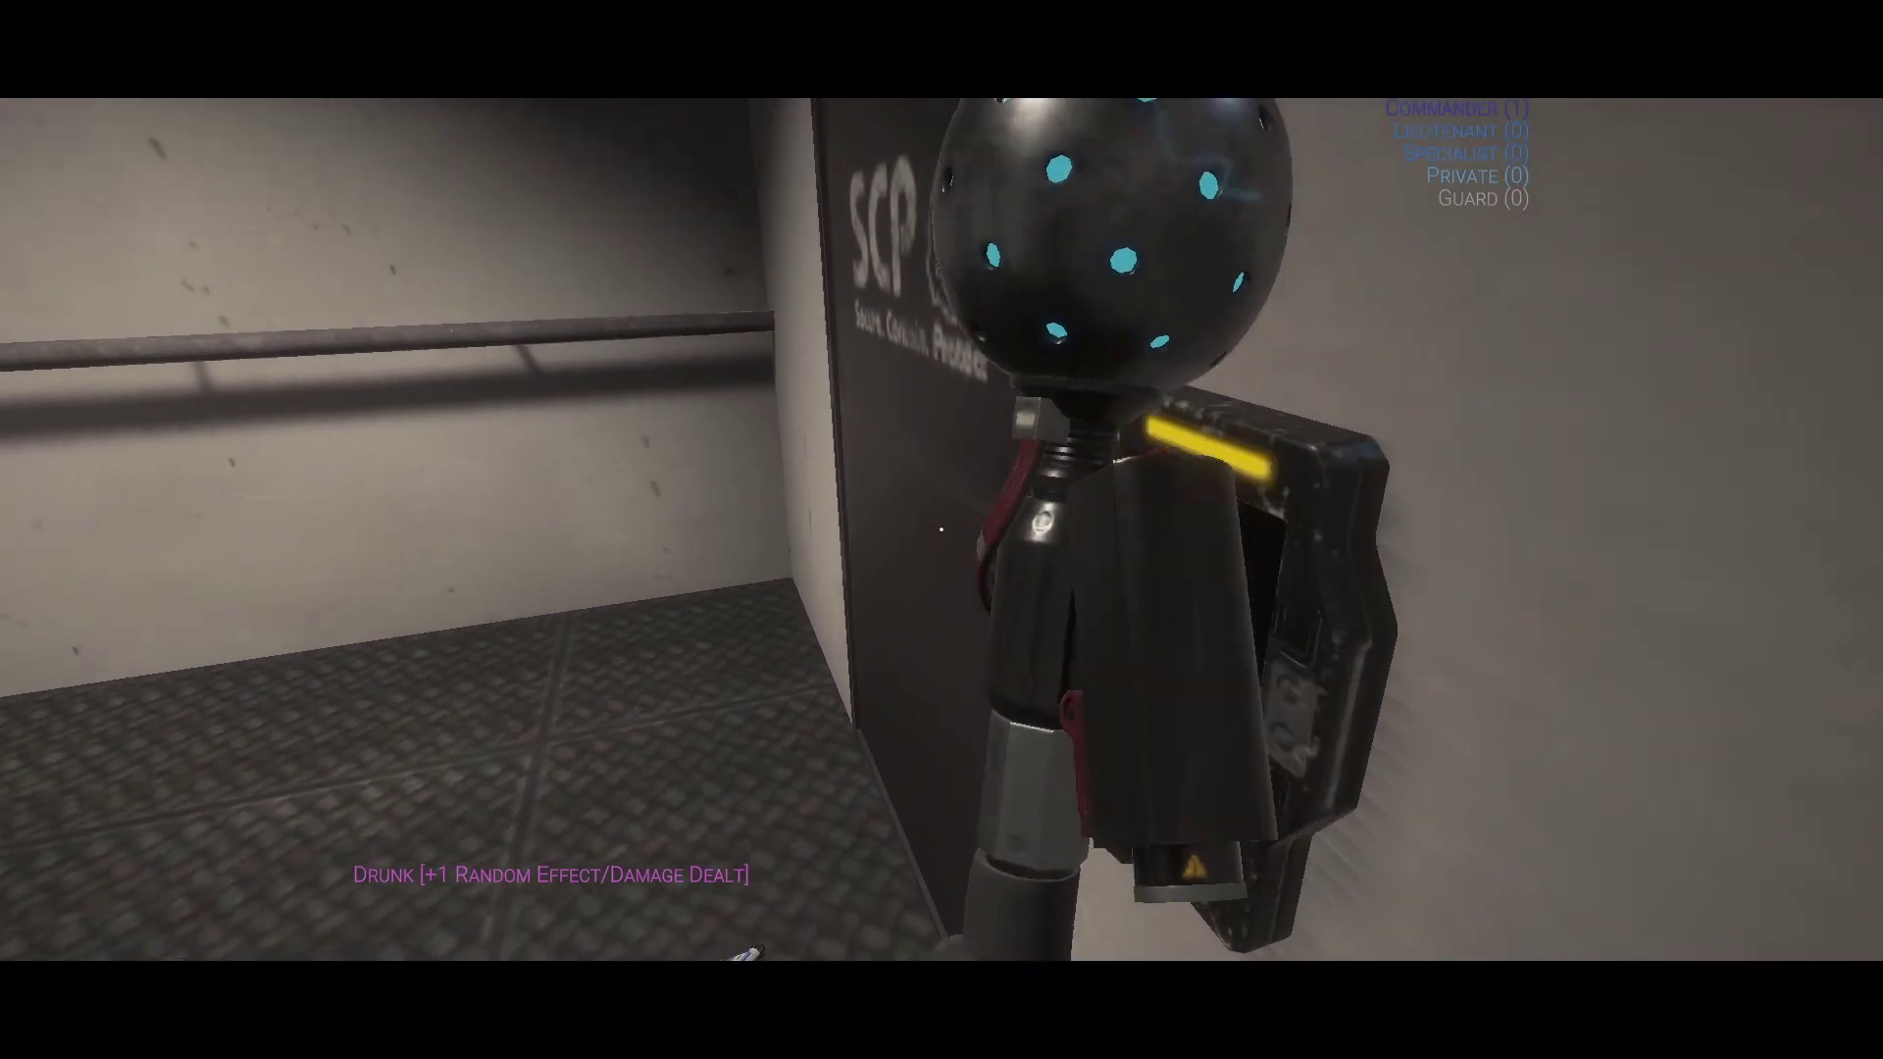
click(942, 528)
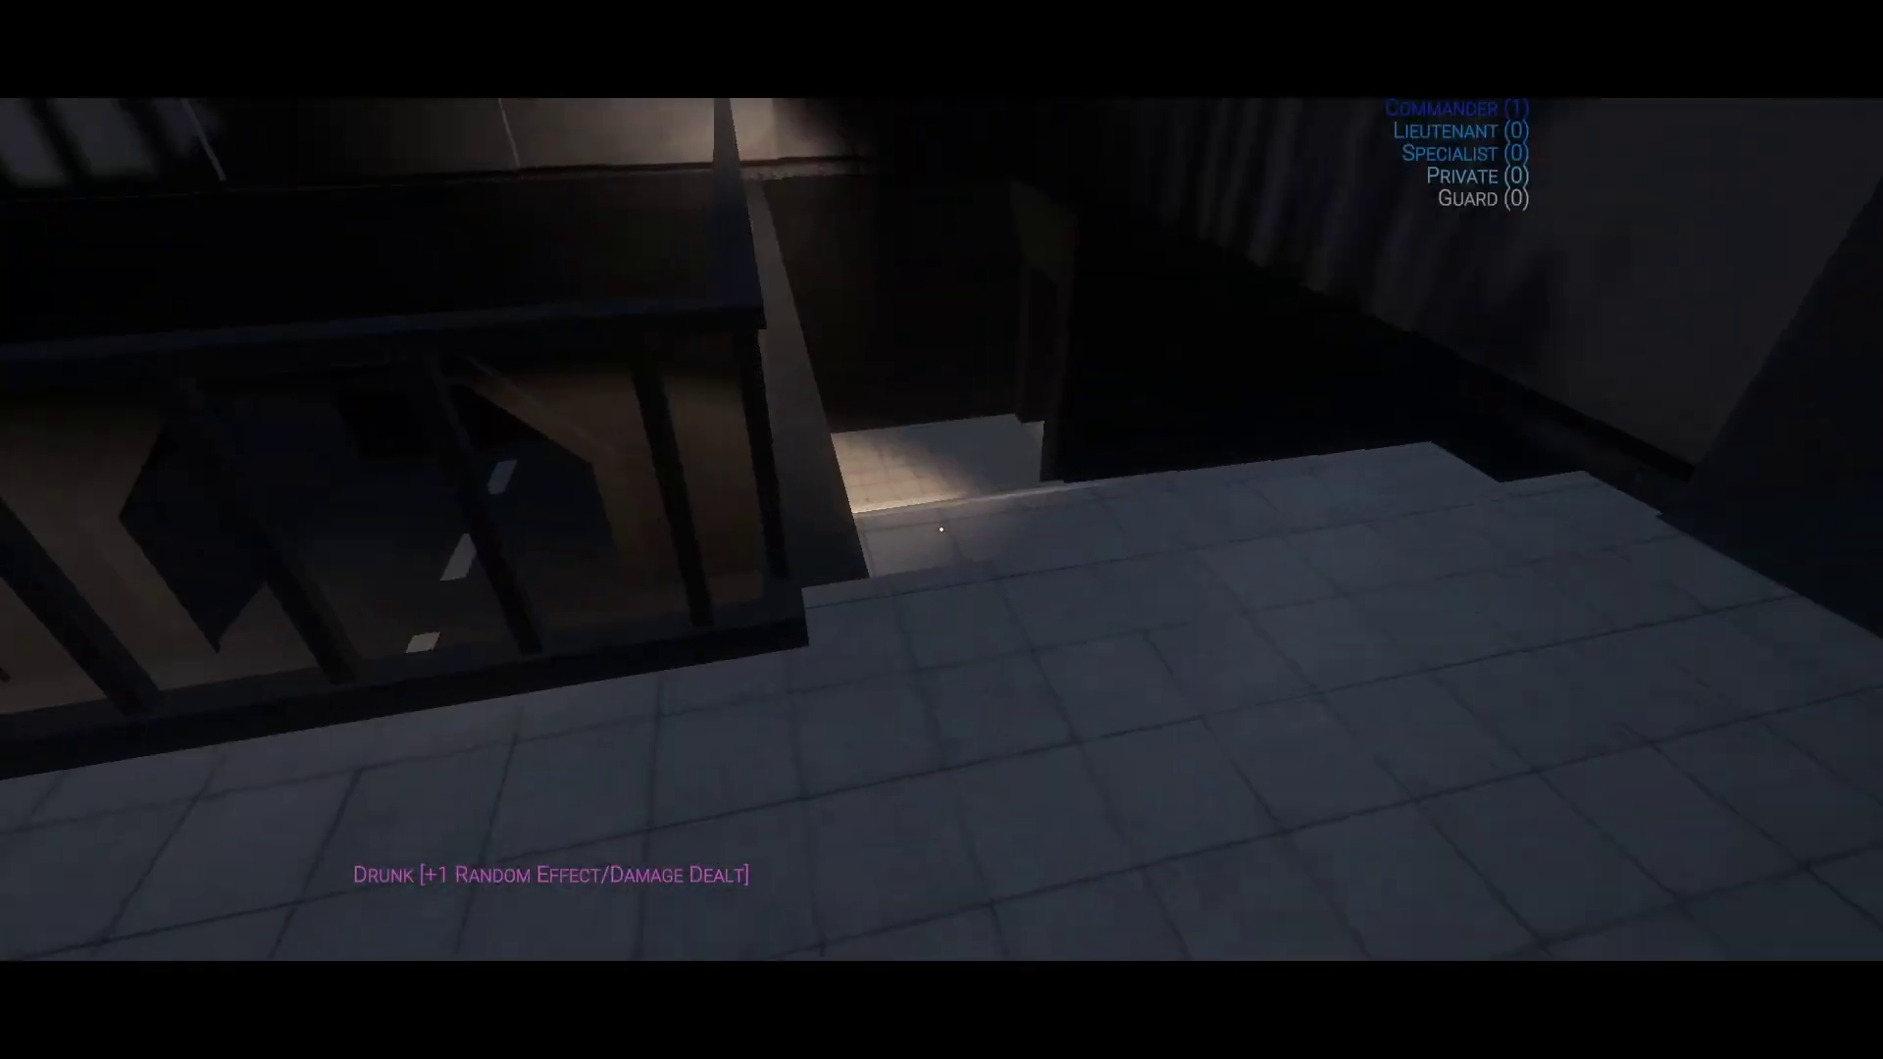
Step: Select SCP-500 from the inventory and swallow the pills
key(Tab)
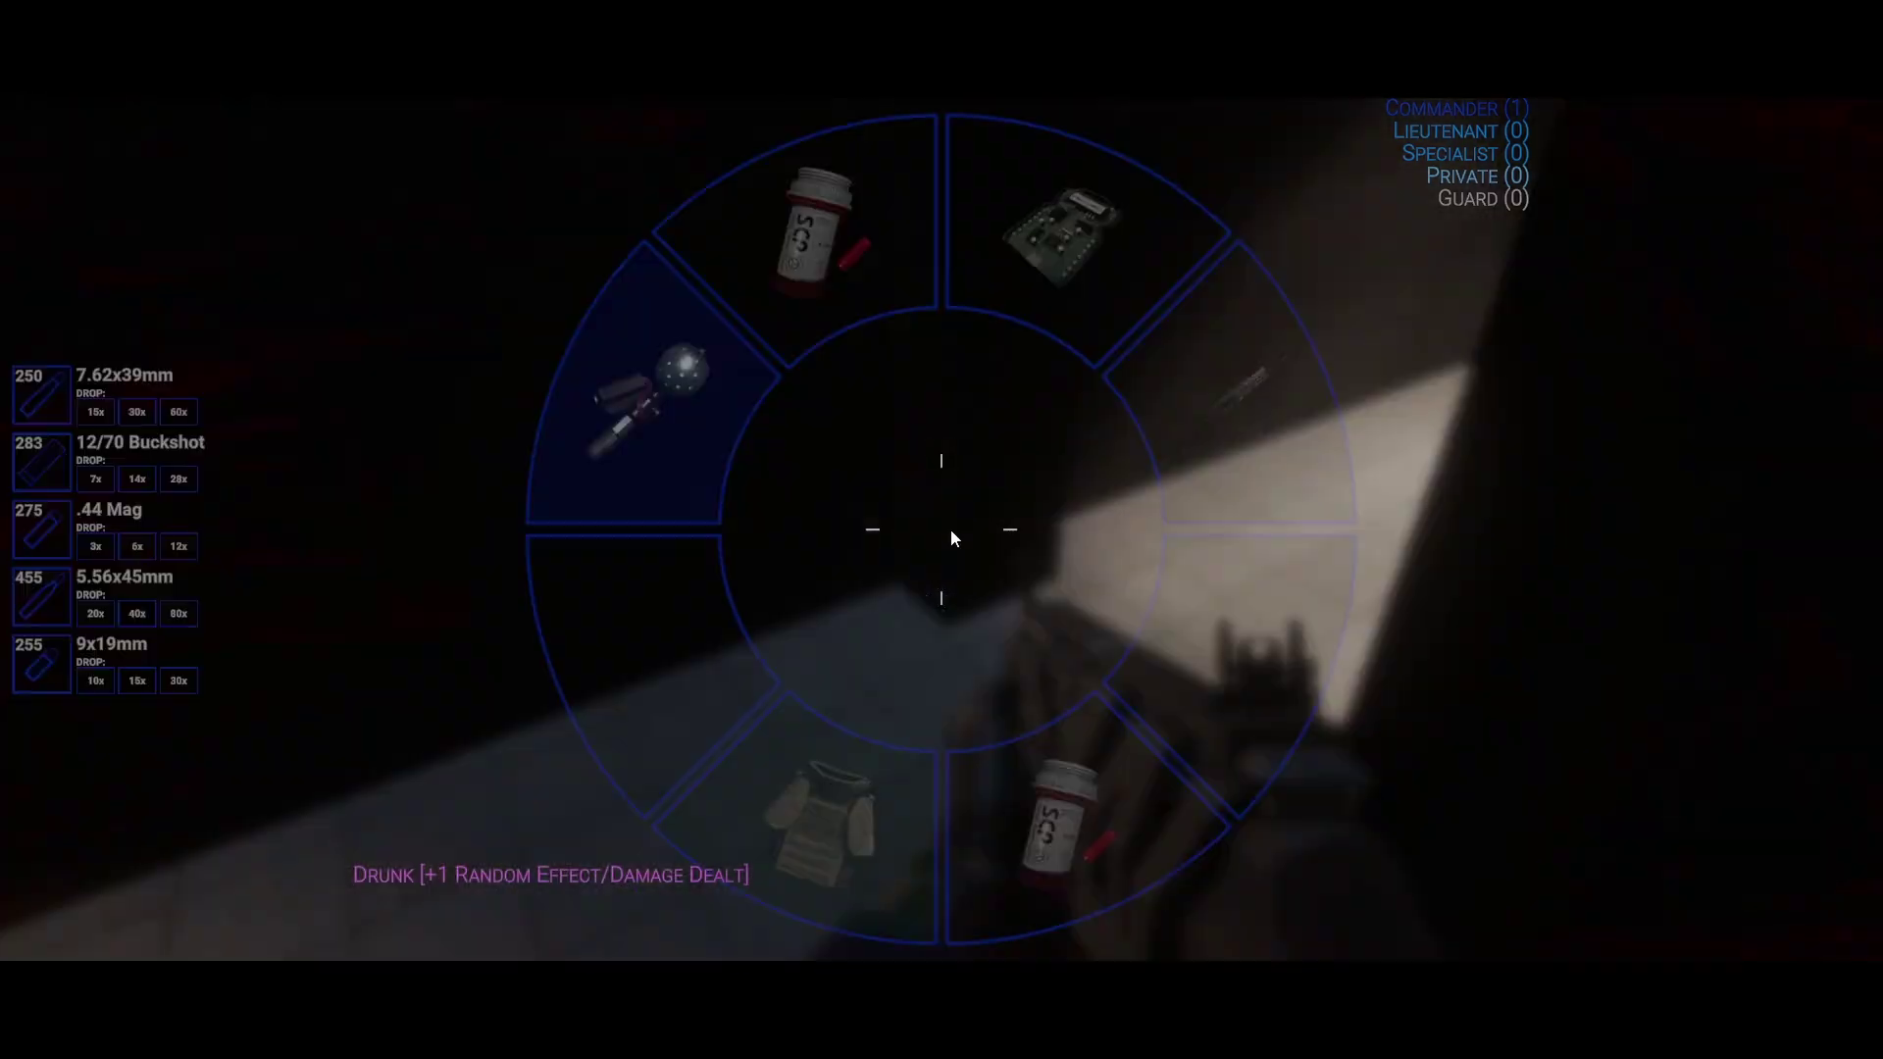
click(812, 157)
click(941, 527)
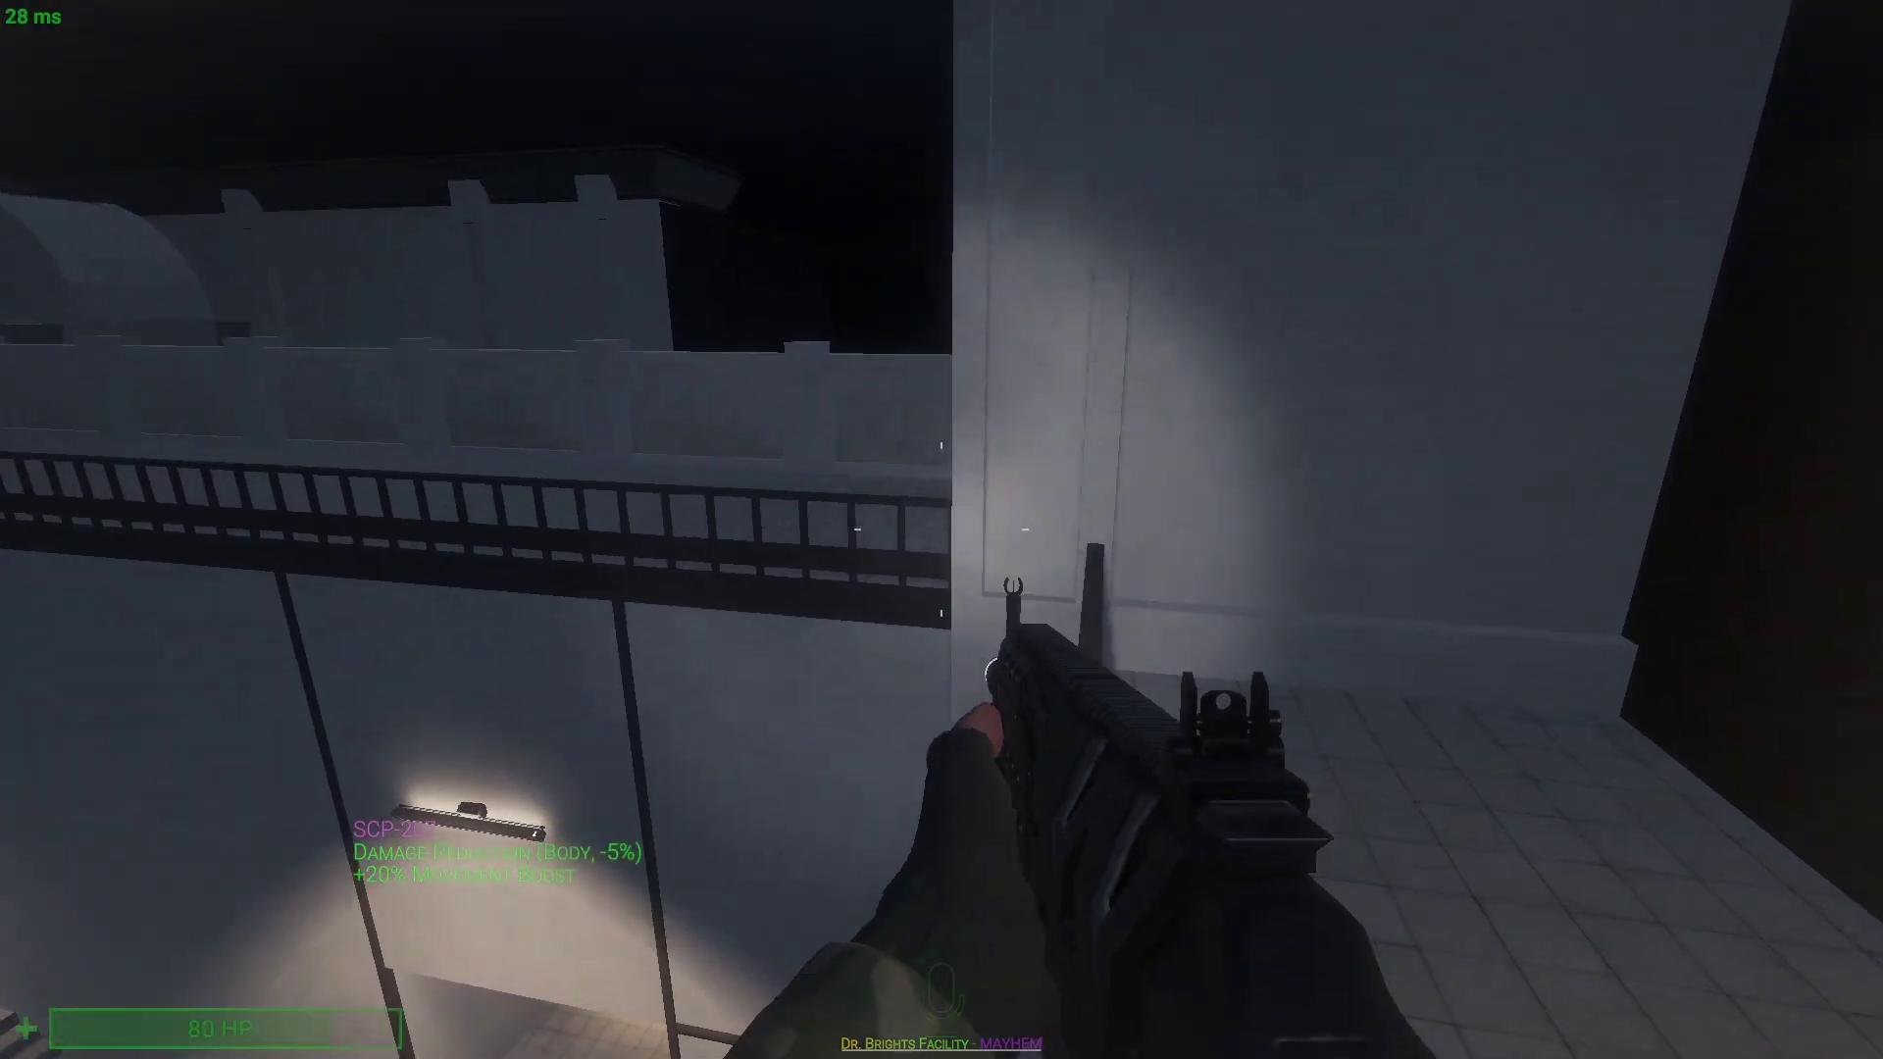
Step: Cross the balcony, drop to the sidewalk, and fire the rifle at SCP-049 in the tunnel
key(w)
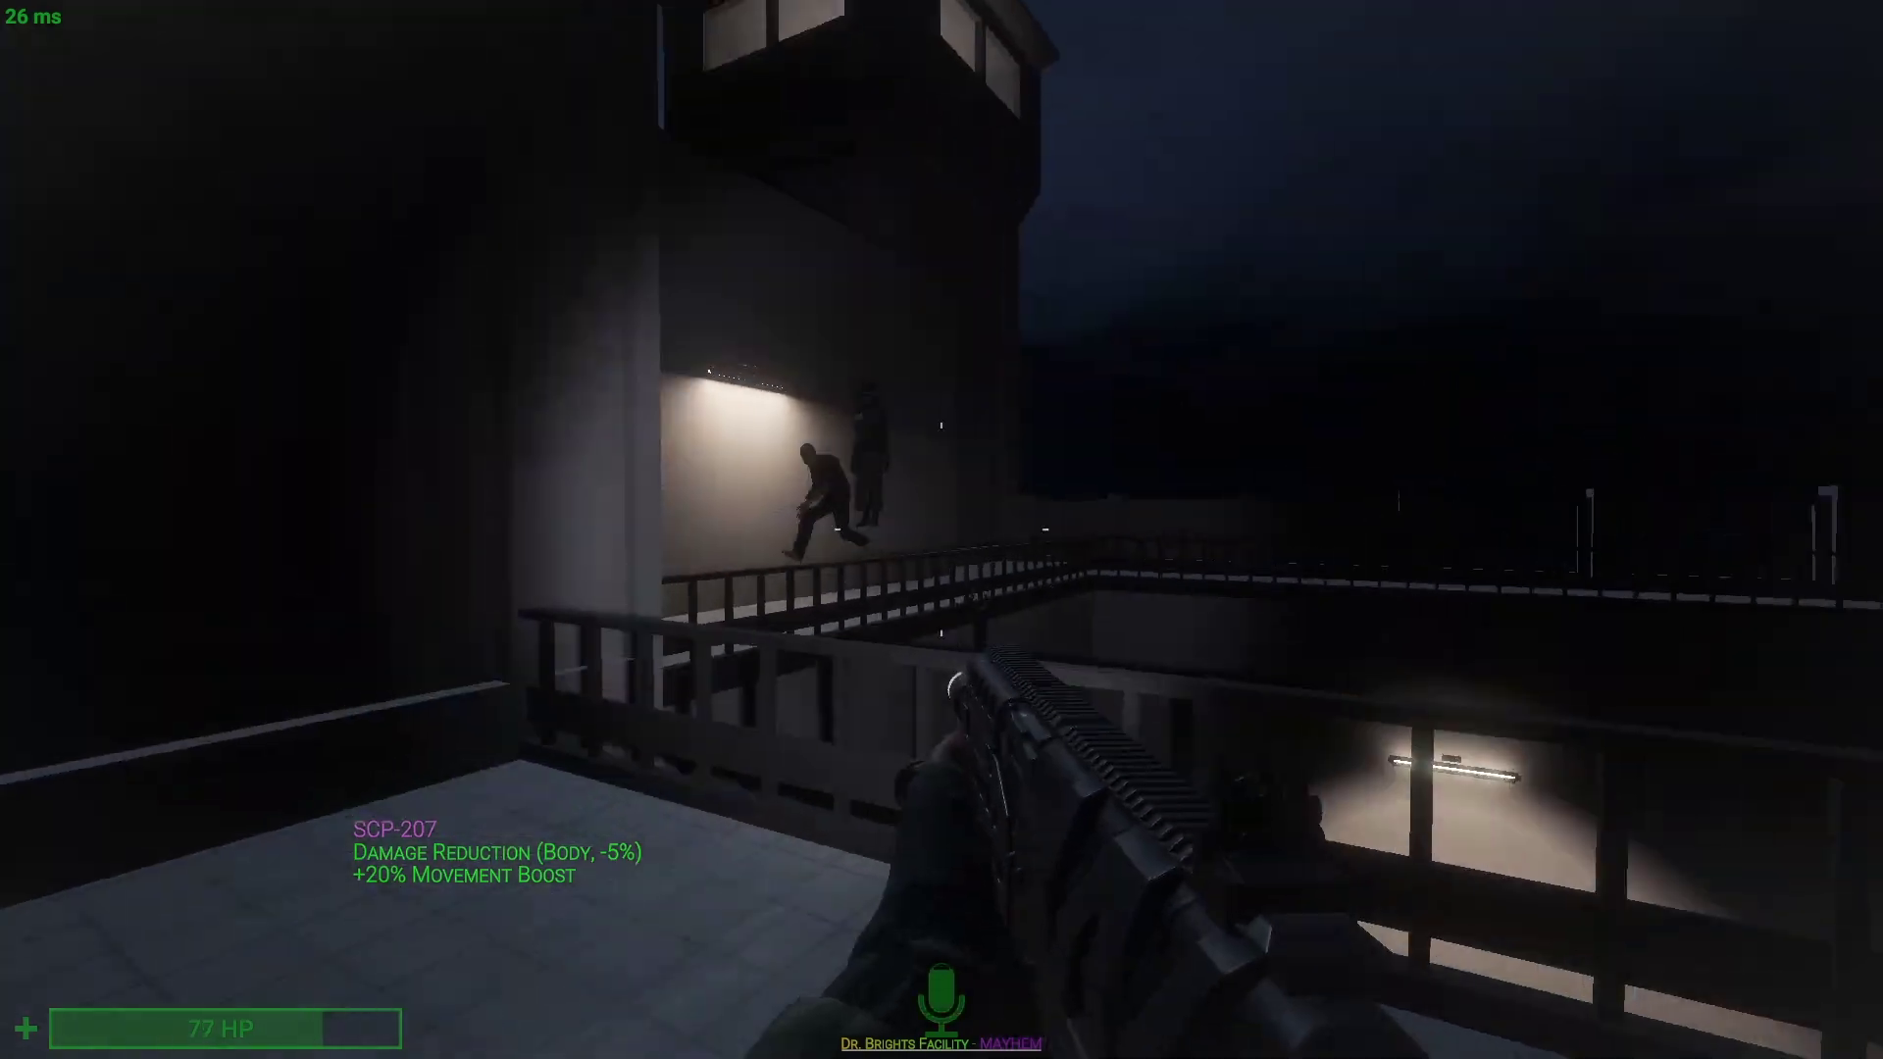
key(Tab)
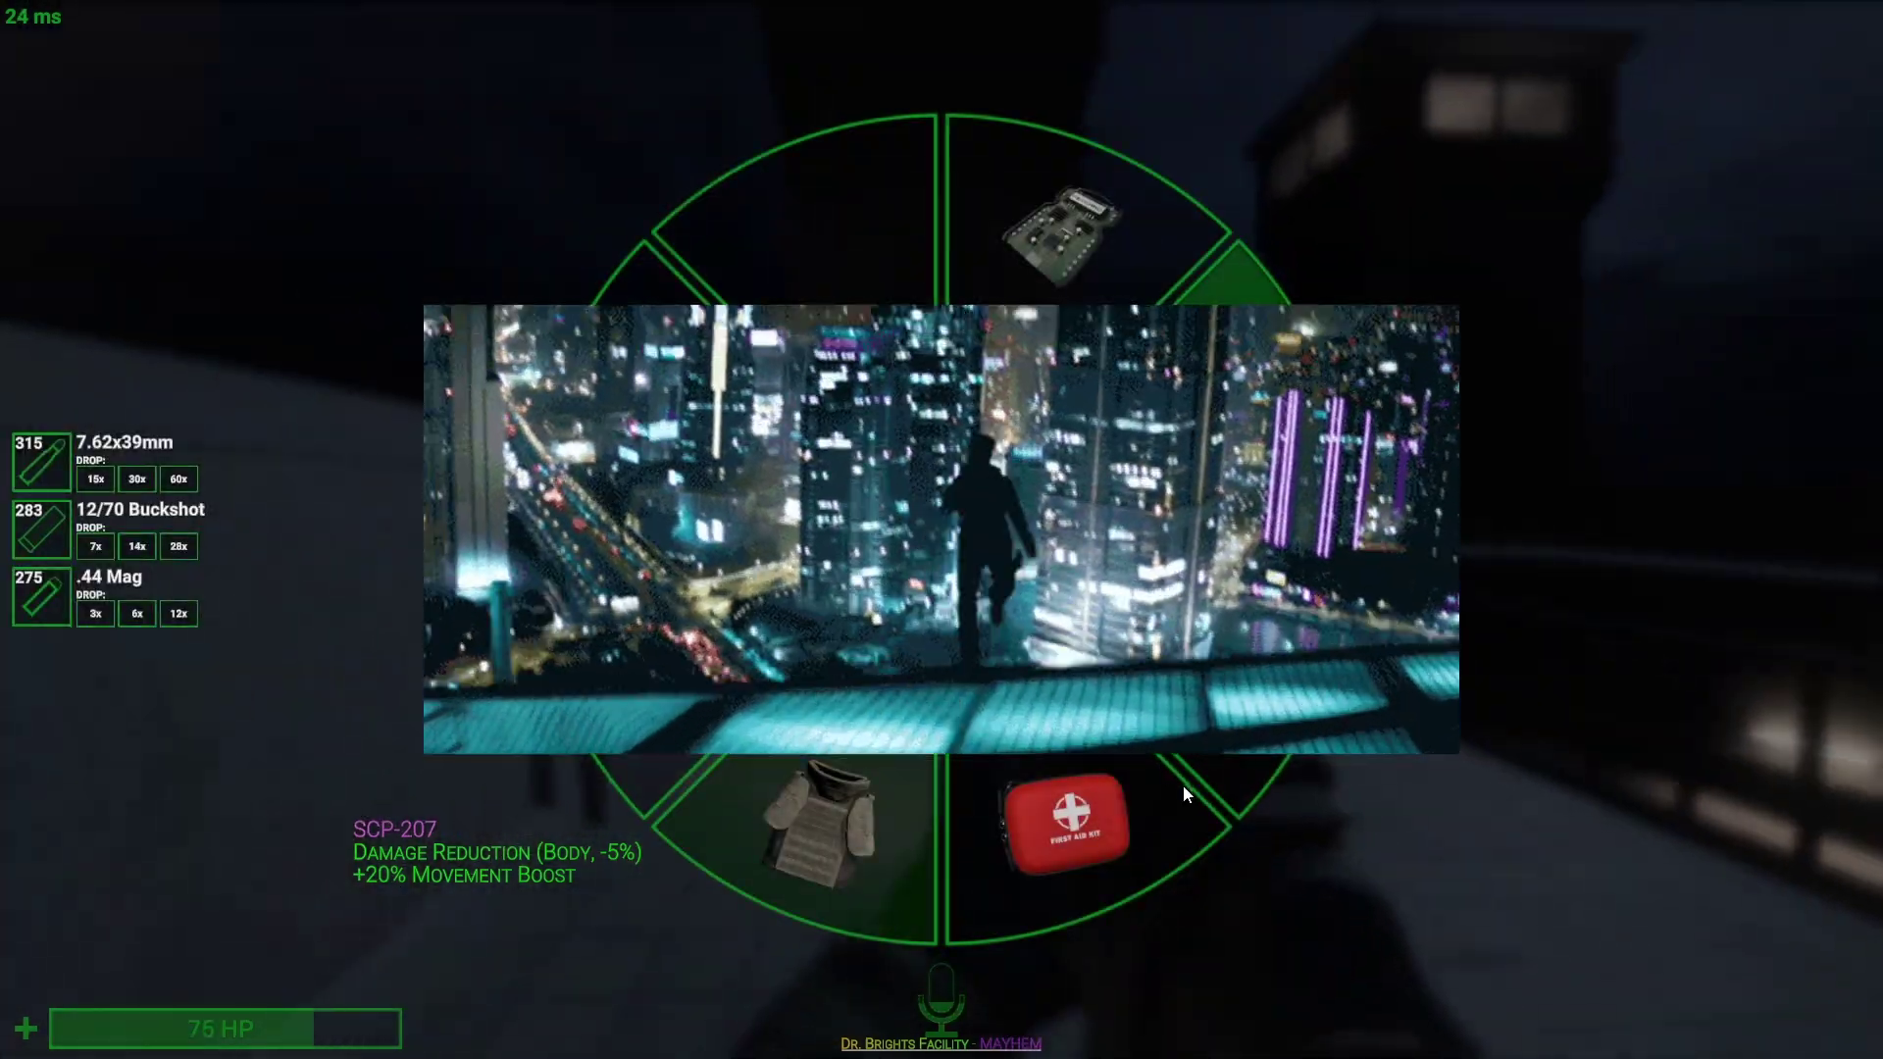
key(Tab)
key(w)
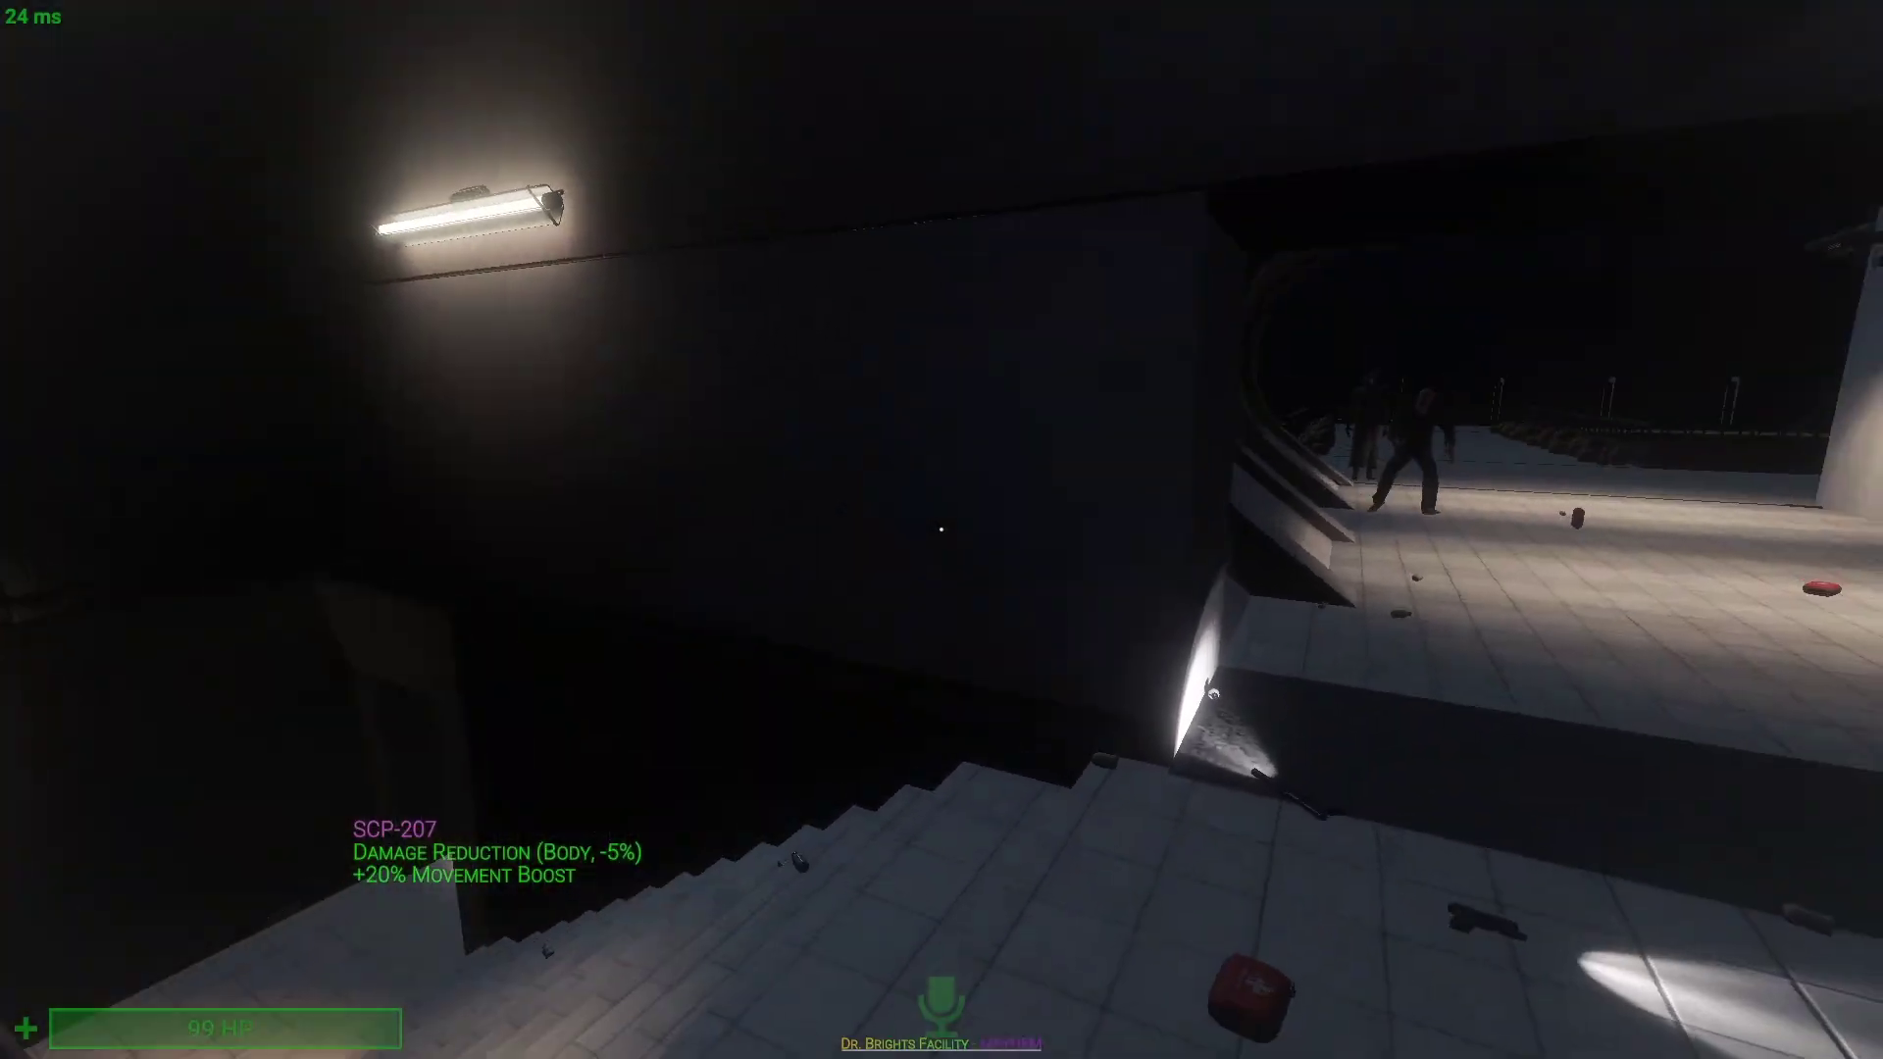
key(w)
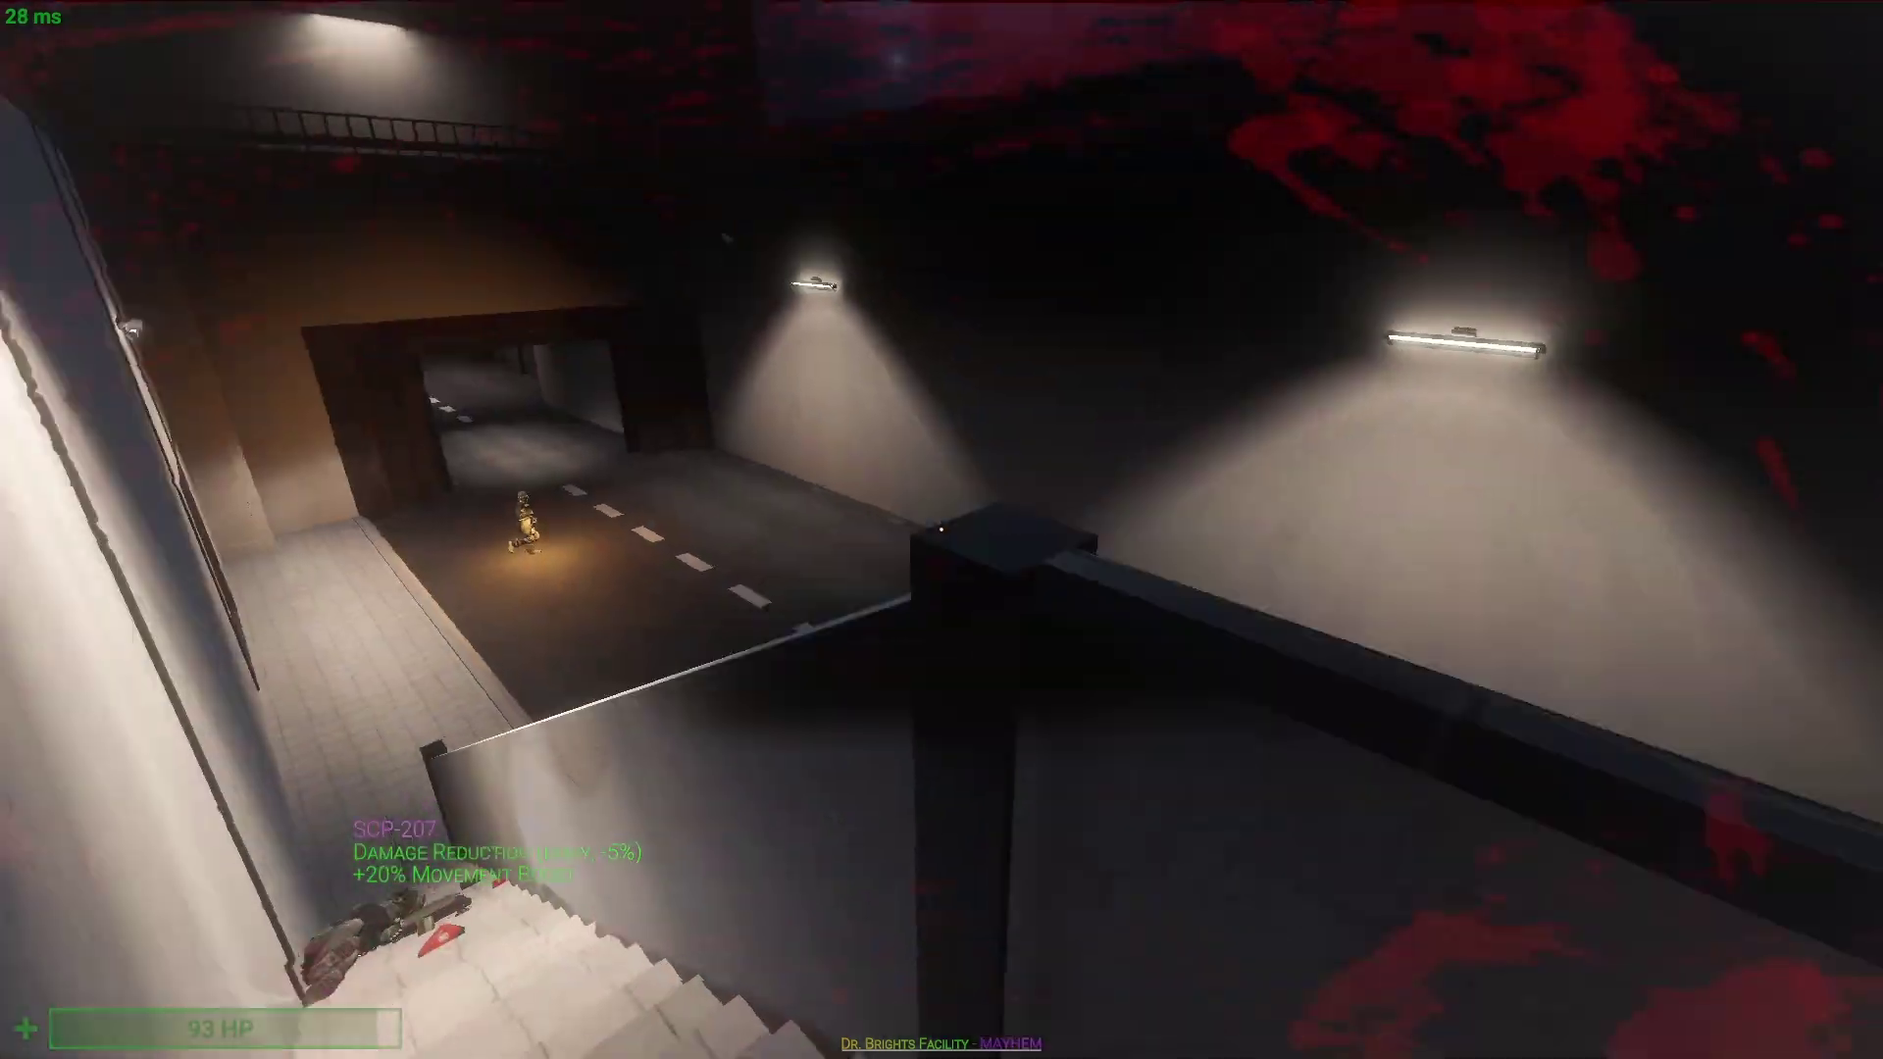
key(w)
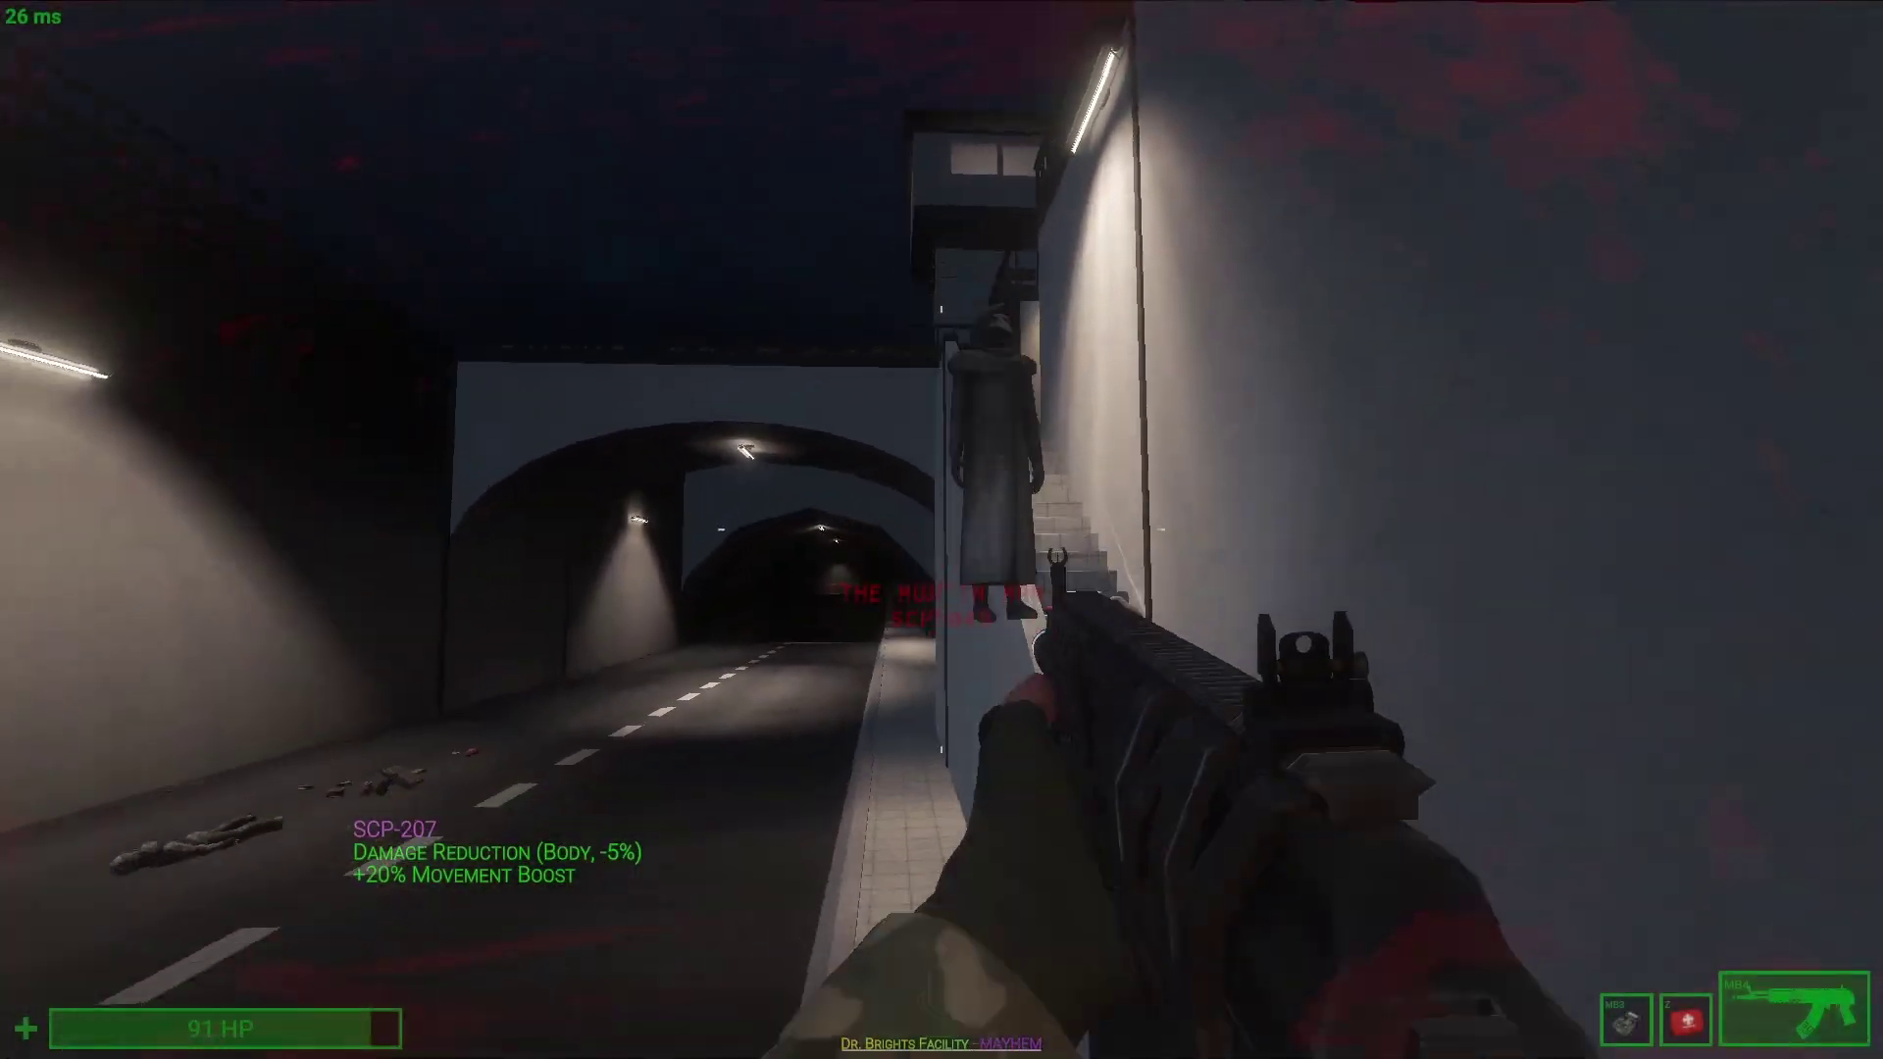
key(w)
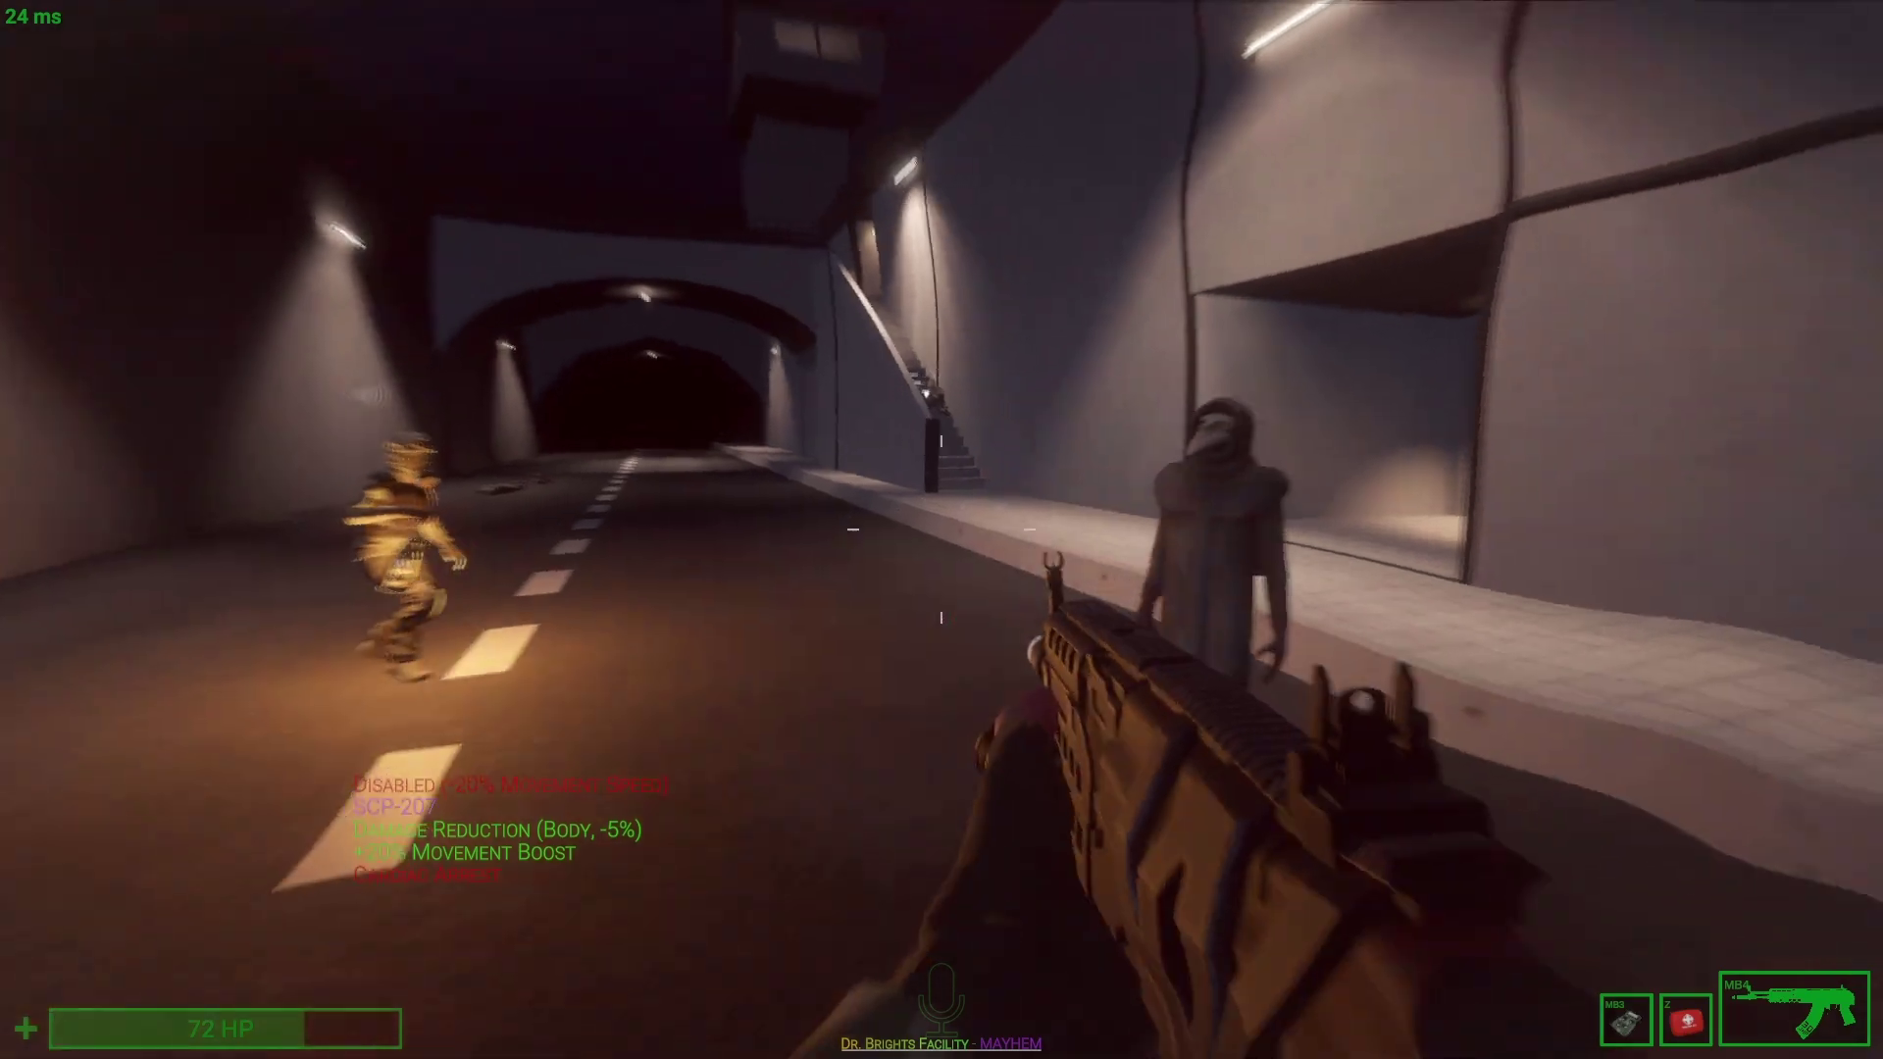
click(941, 530)
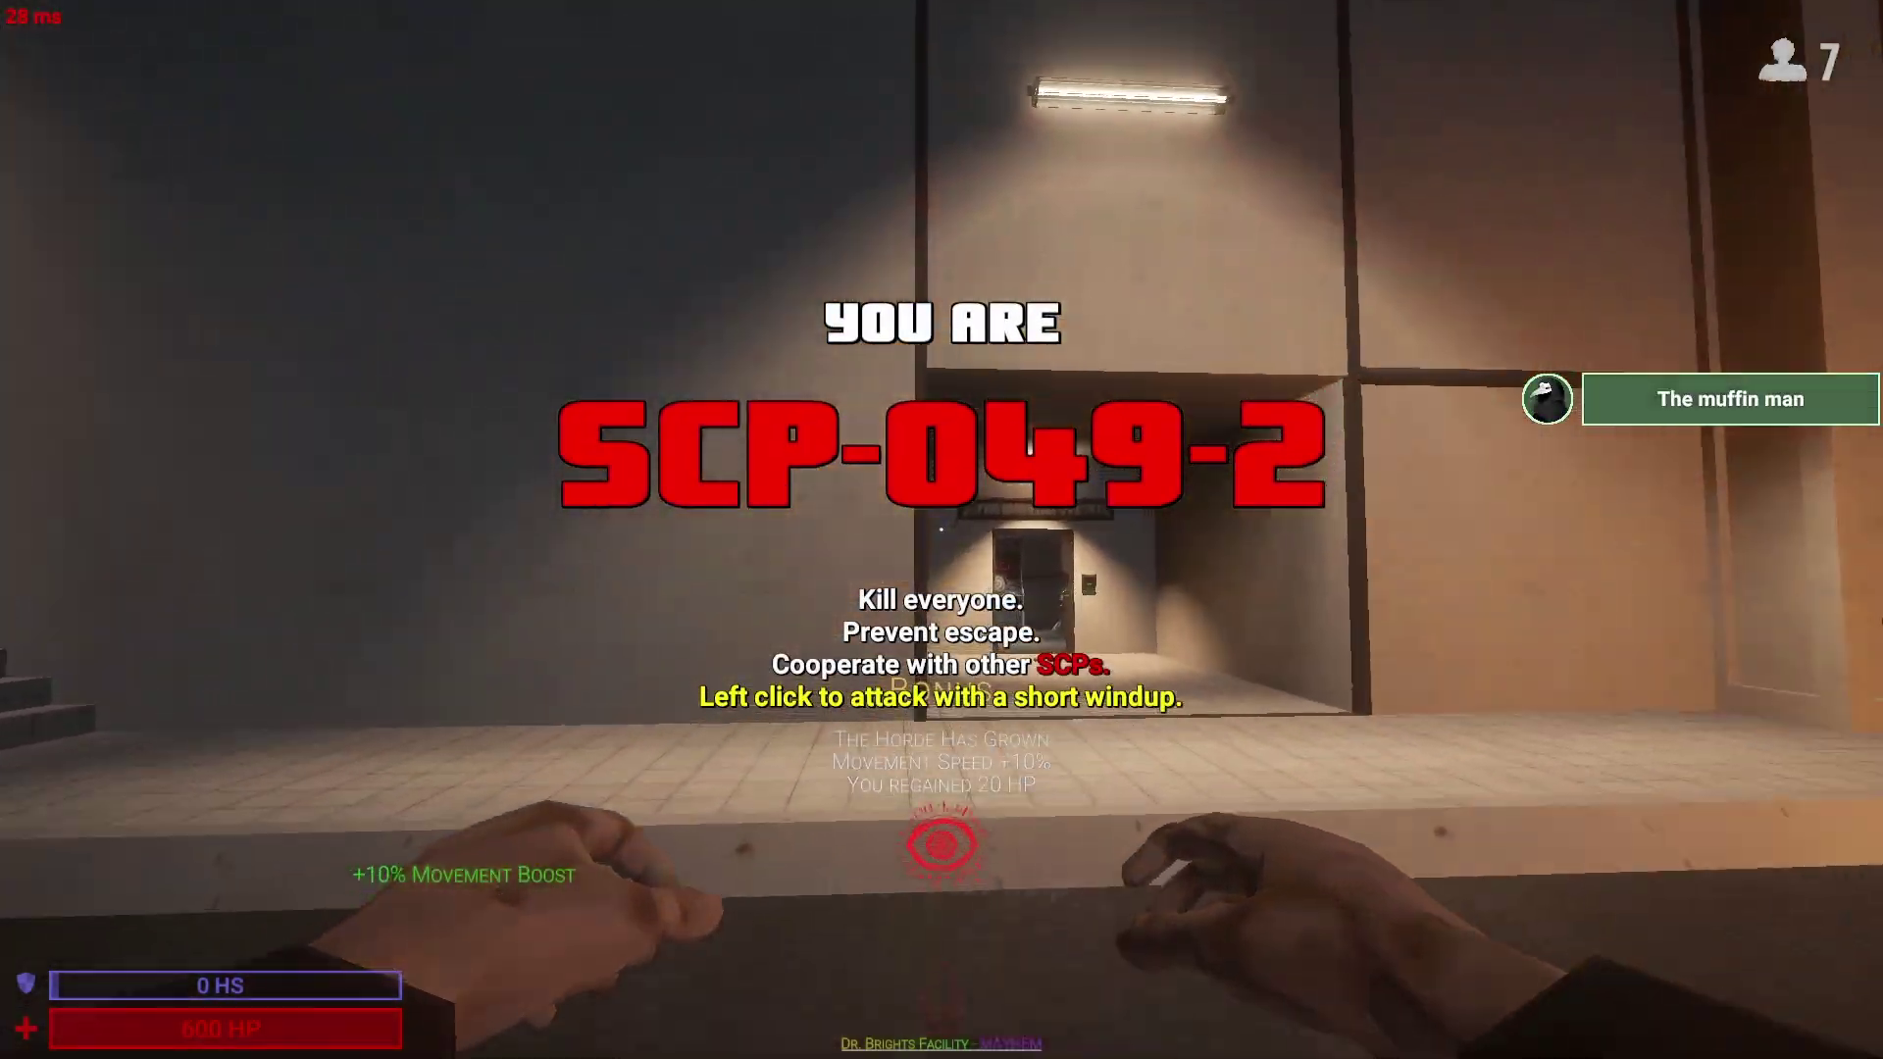
Step: Attack the gas-masked survivor, then walk along the street toward the stairs
key(w)
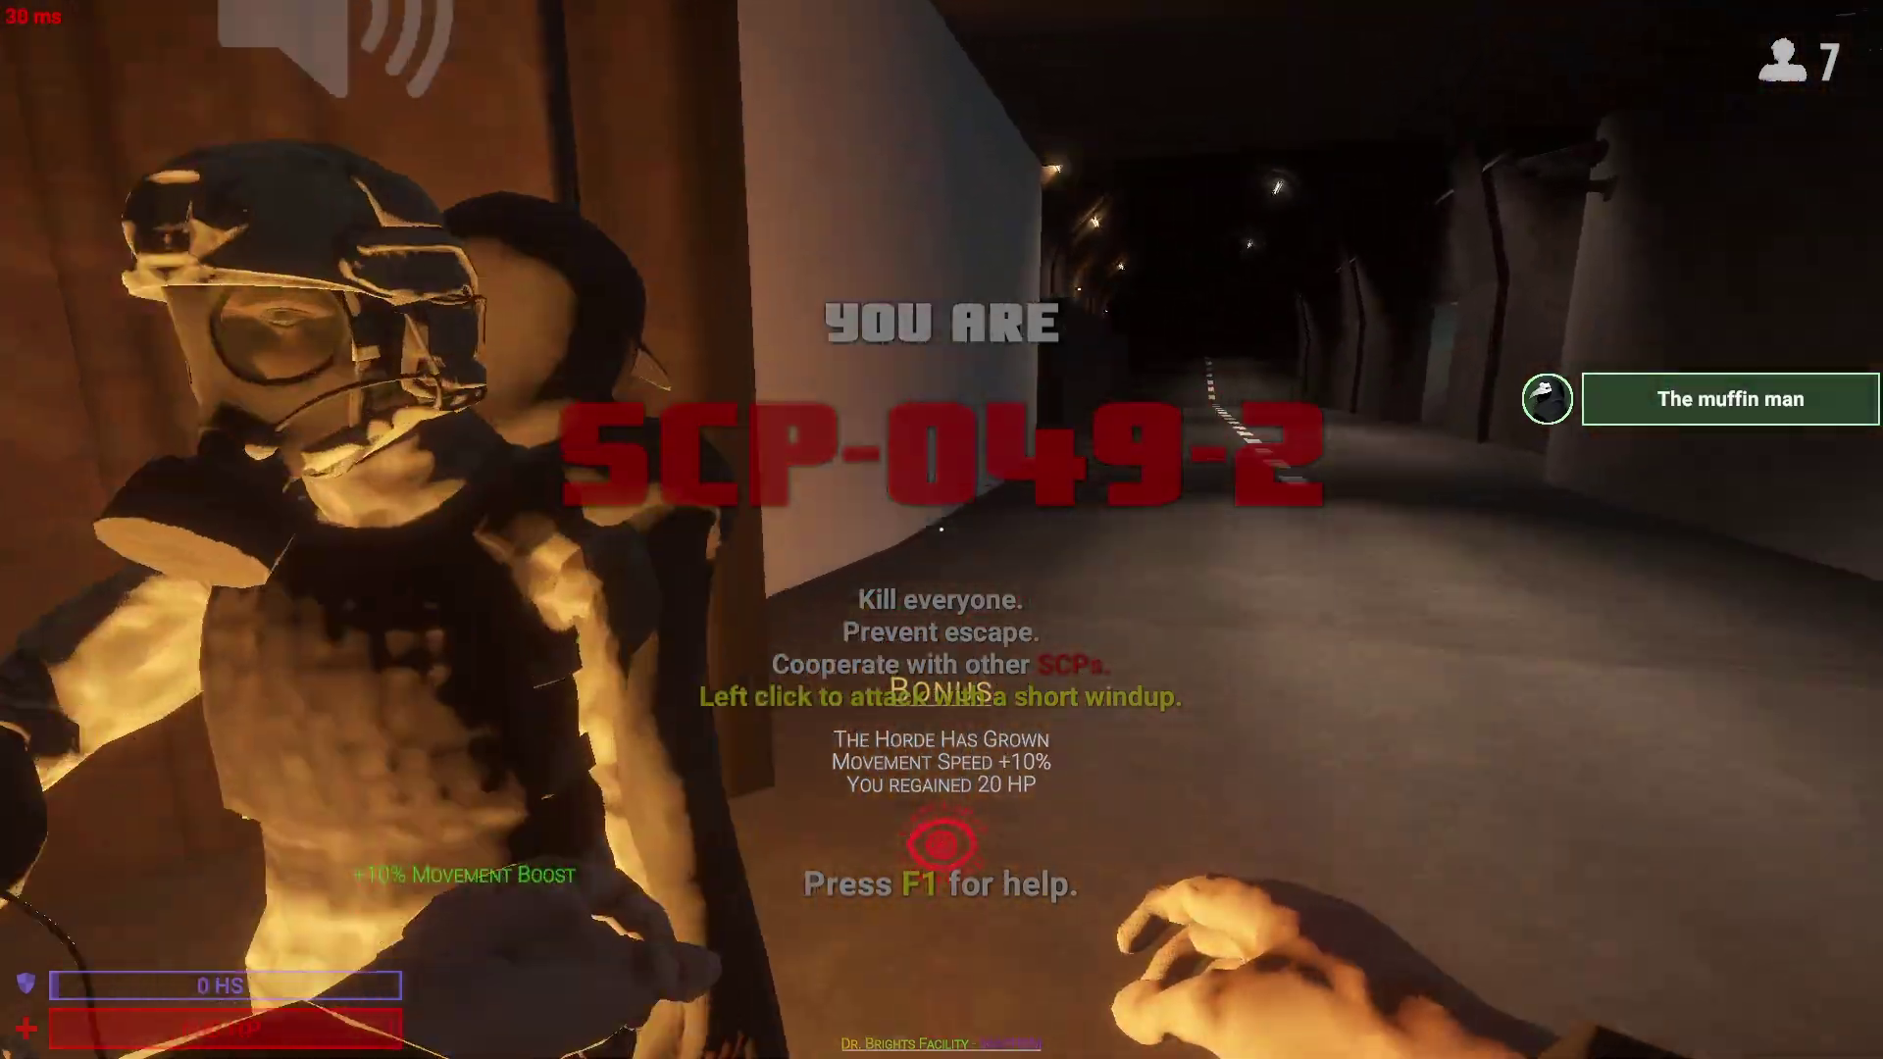
click(942, 530)
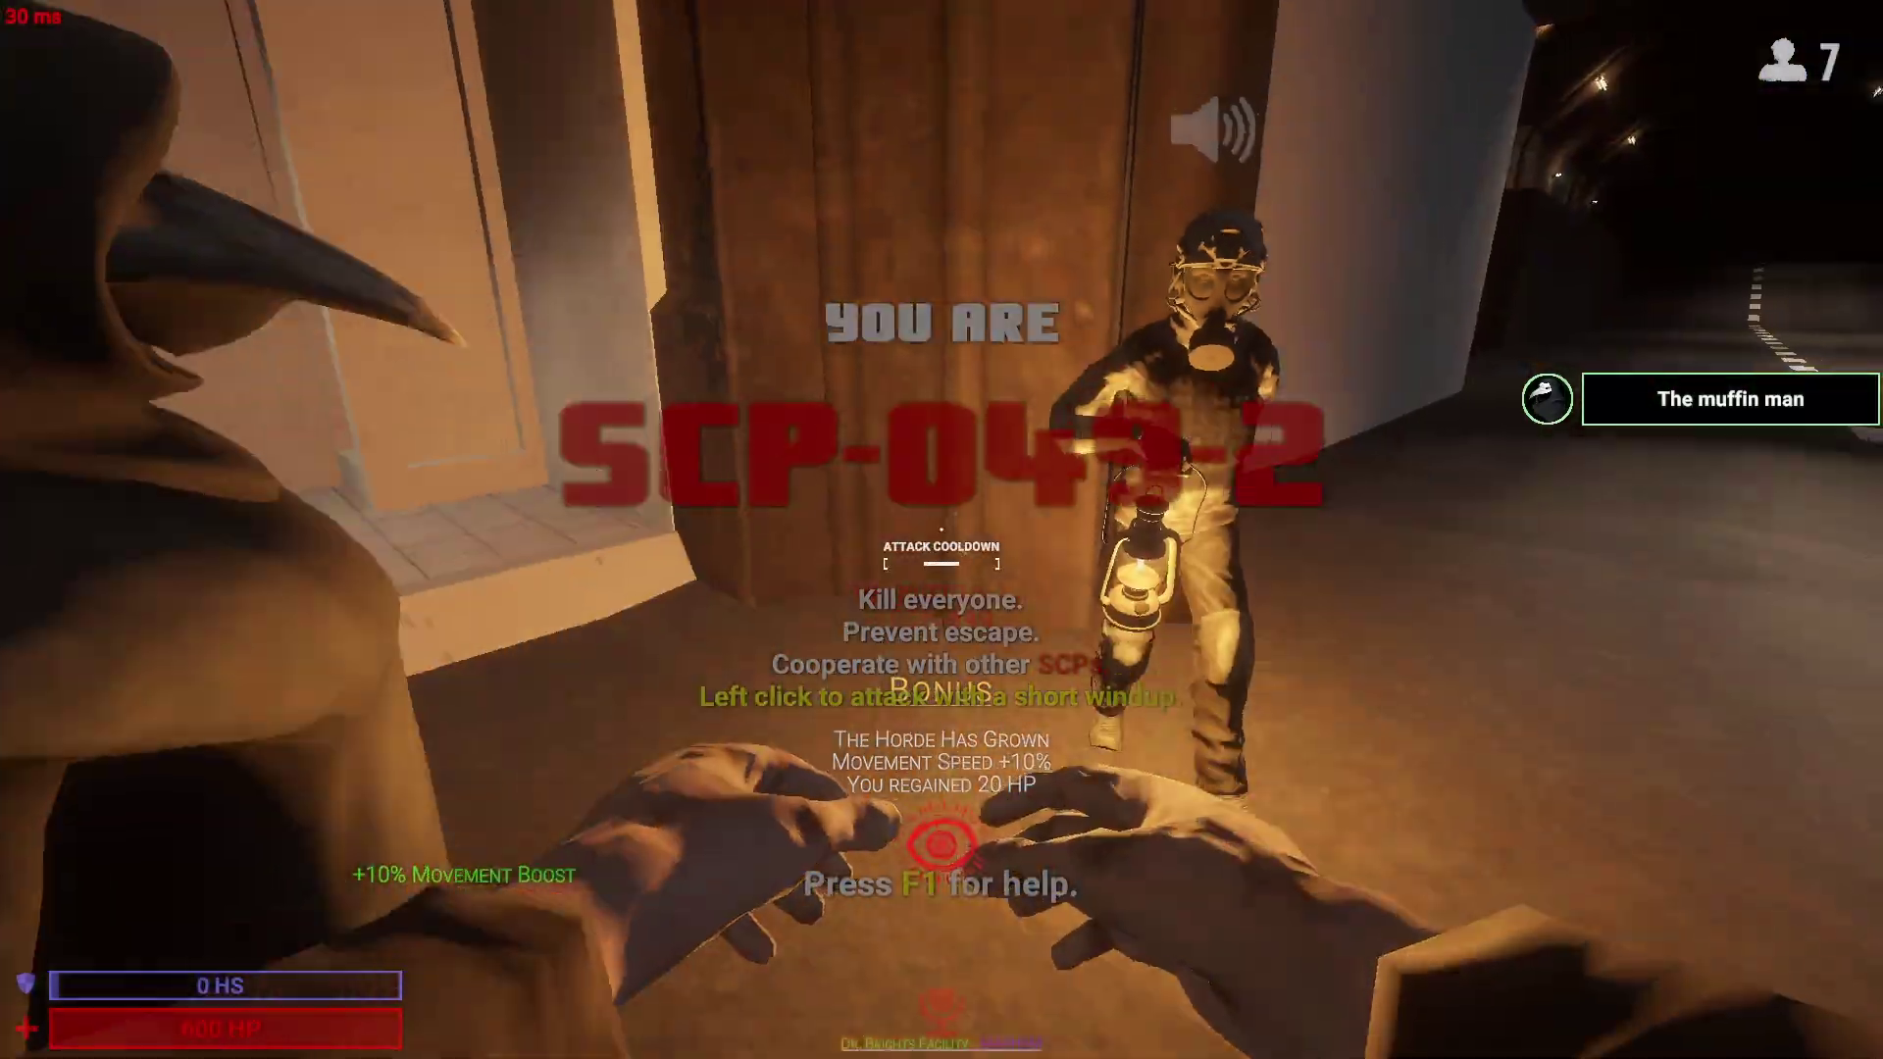
key(w)
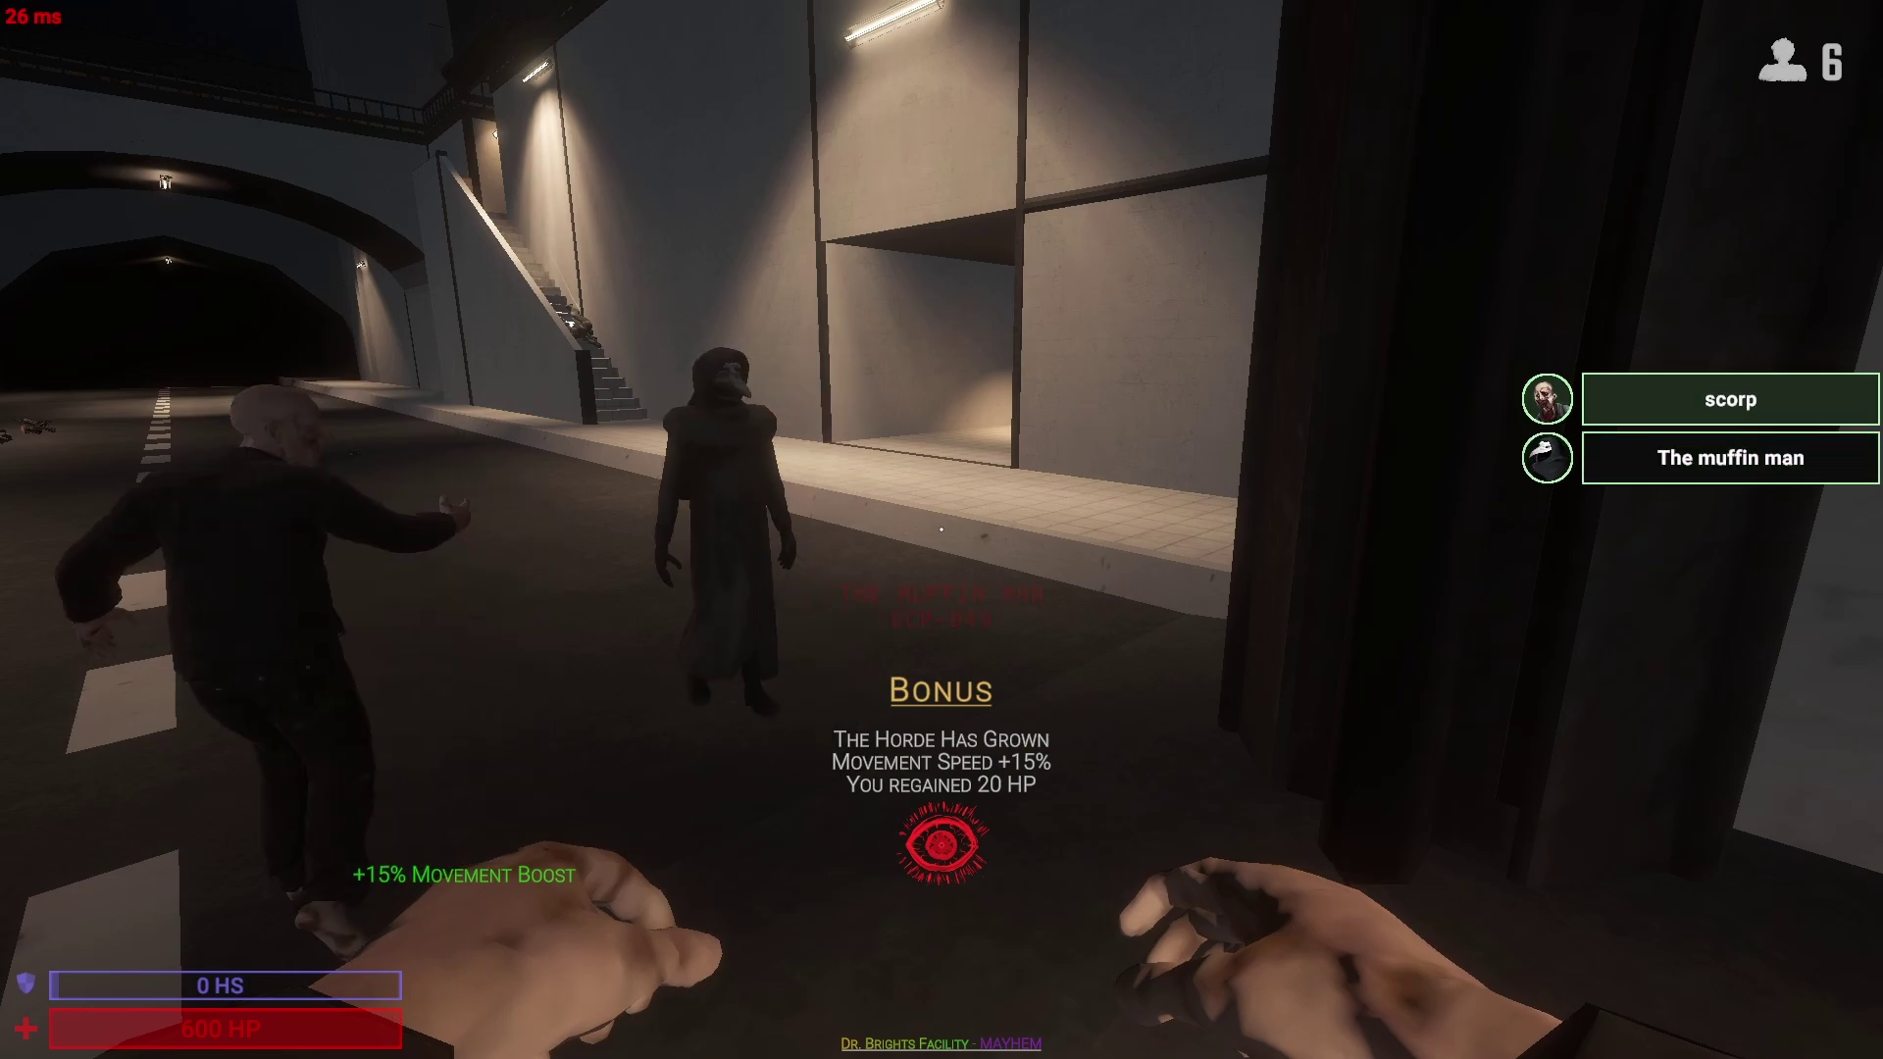
key(w)
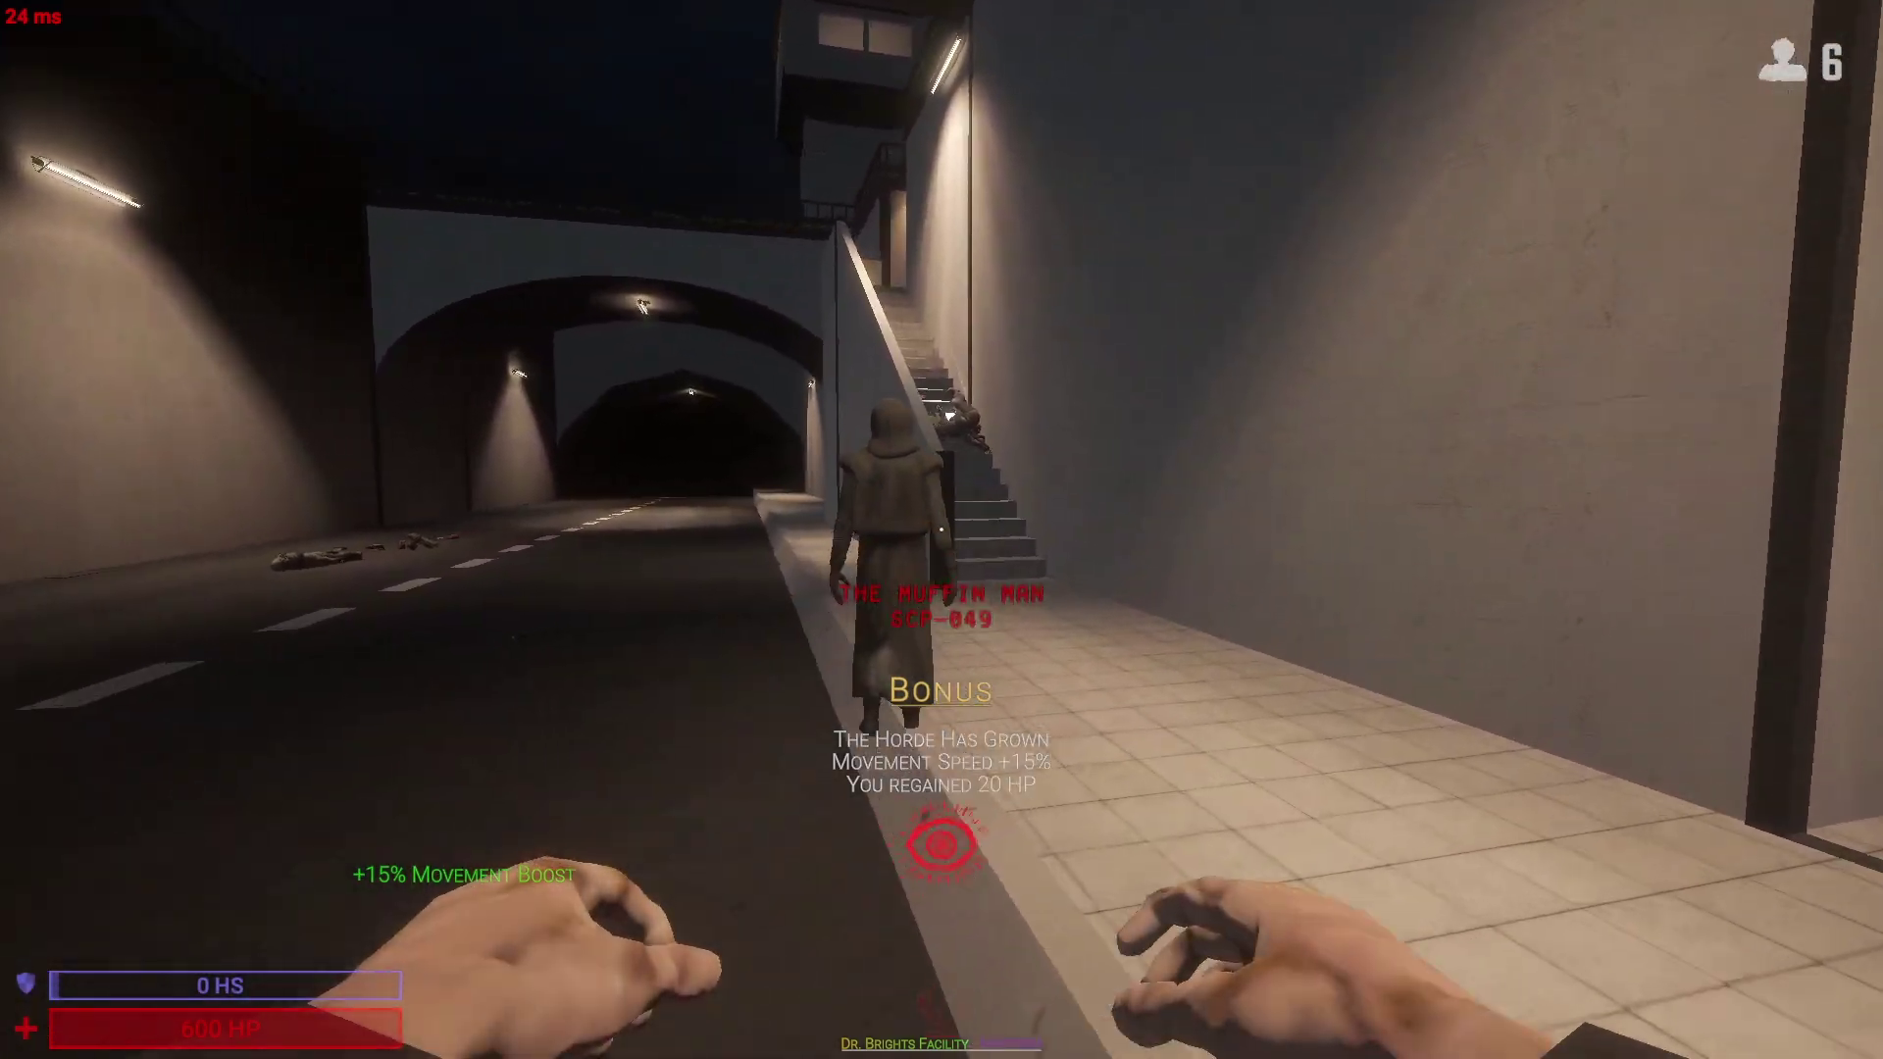
Step: Run up the stairs into the hall, taking out the painkillers and then SCP-500
key(w)
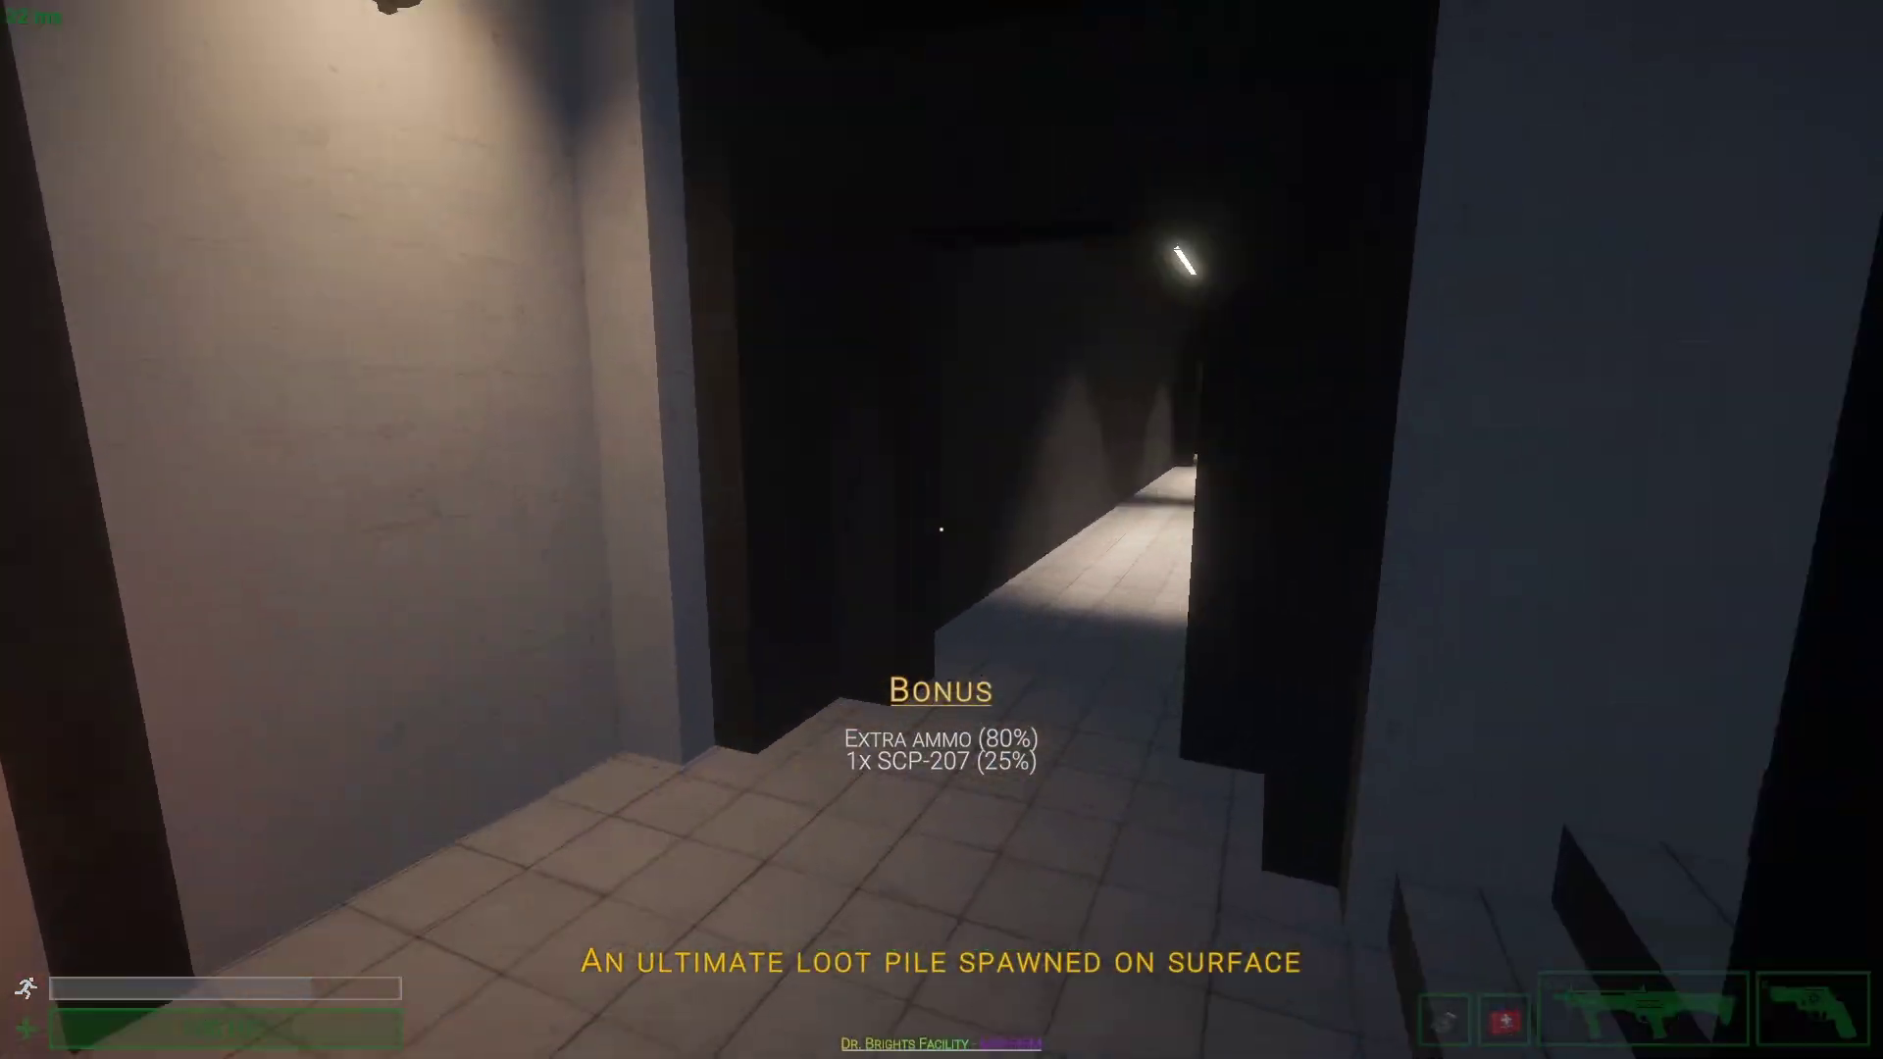
key(w)
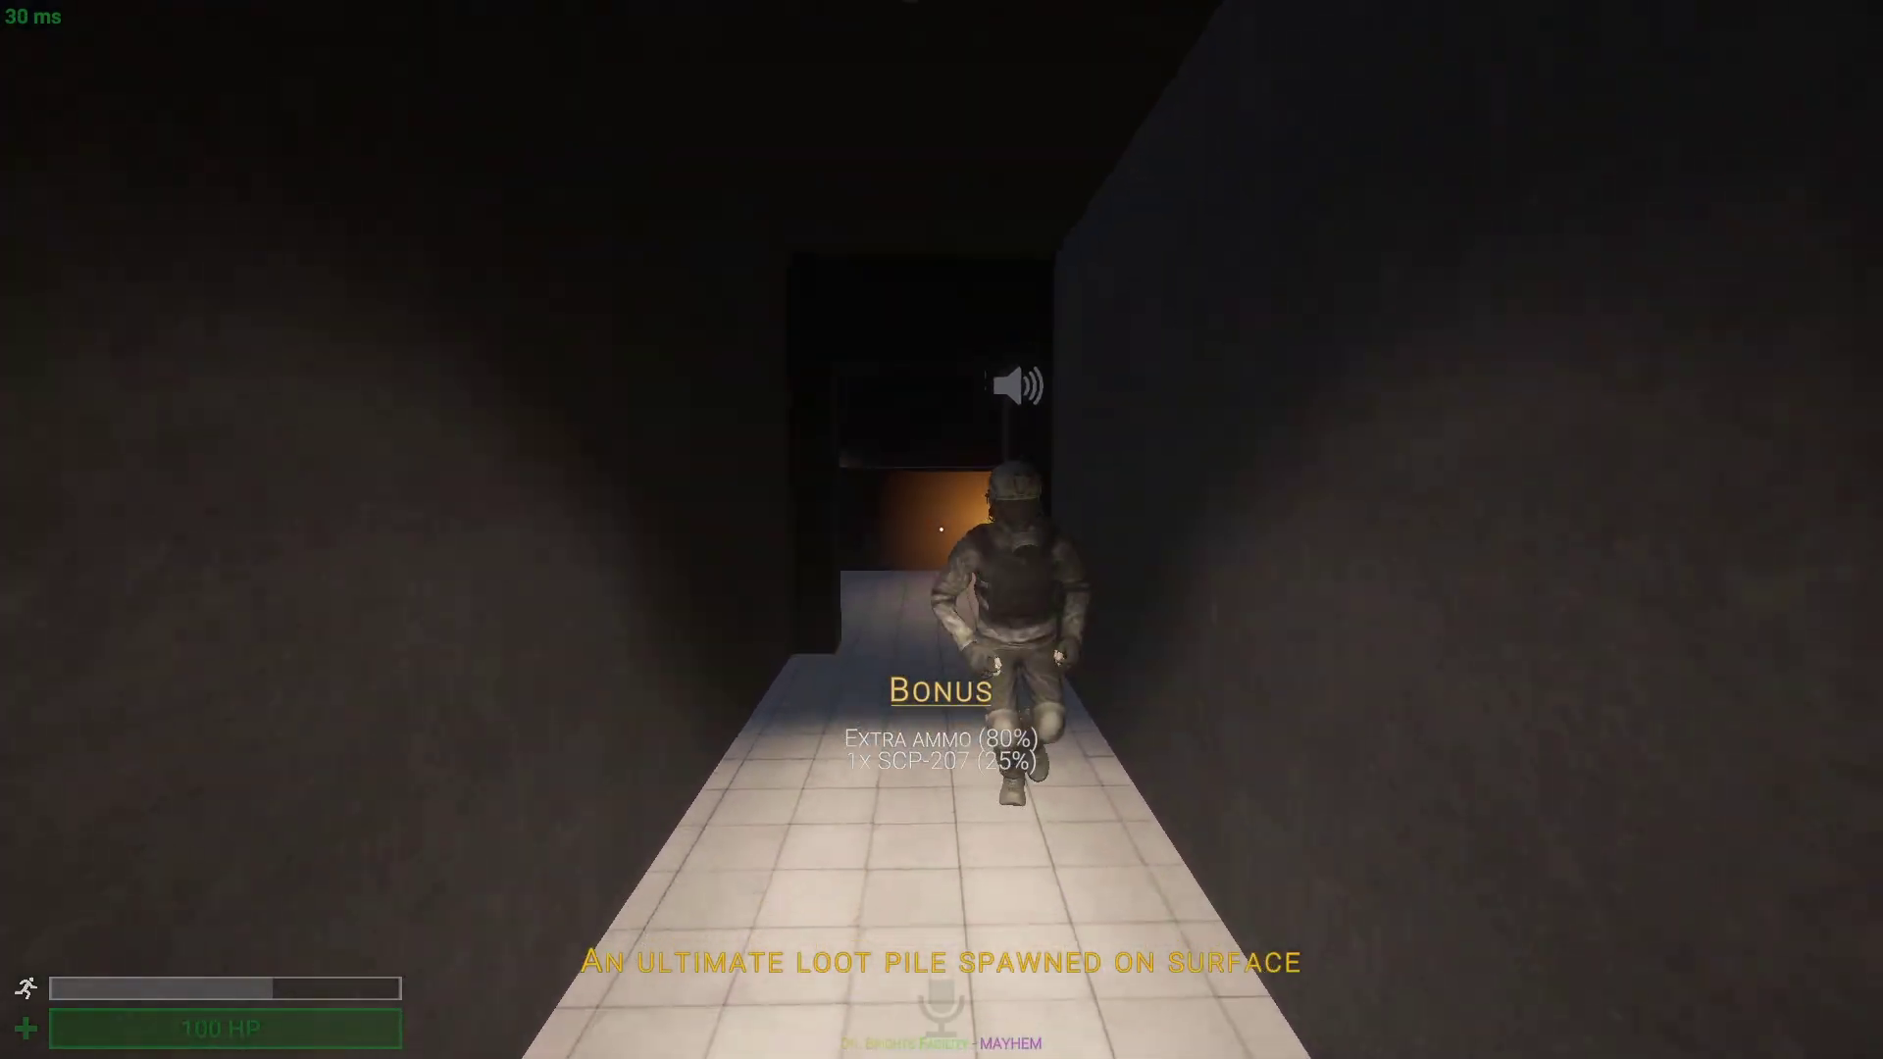
key(w)
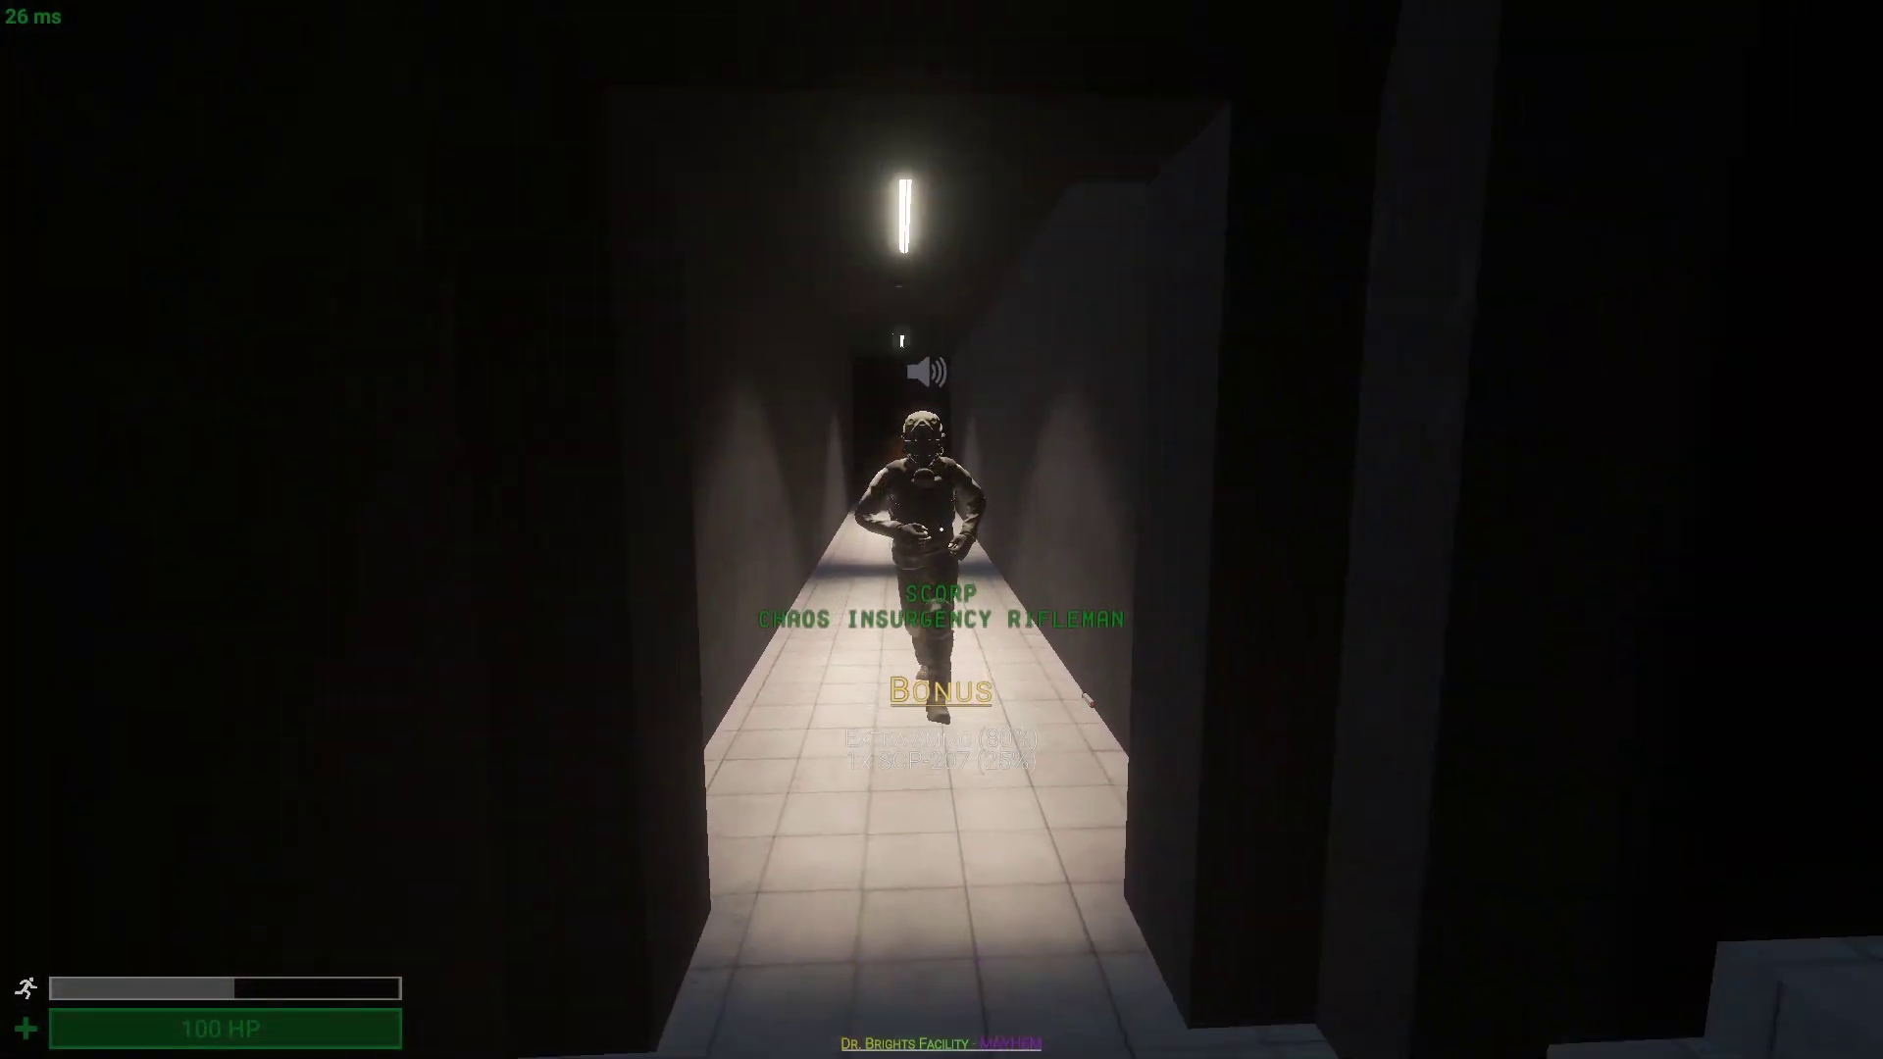
key(Tab)
key(Tab)
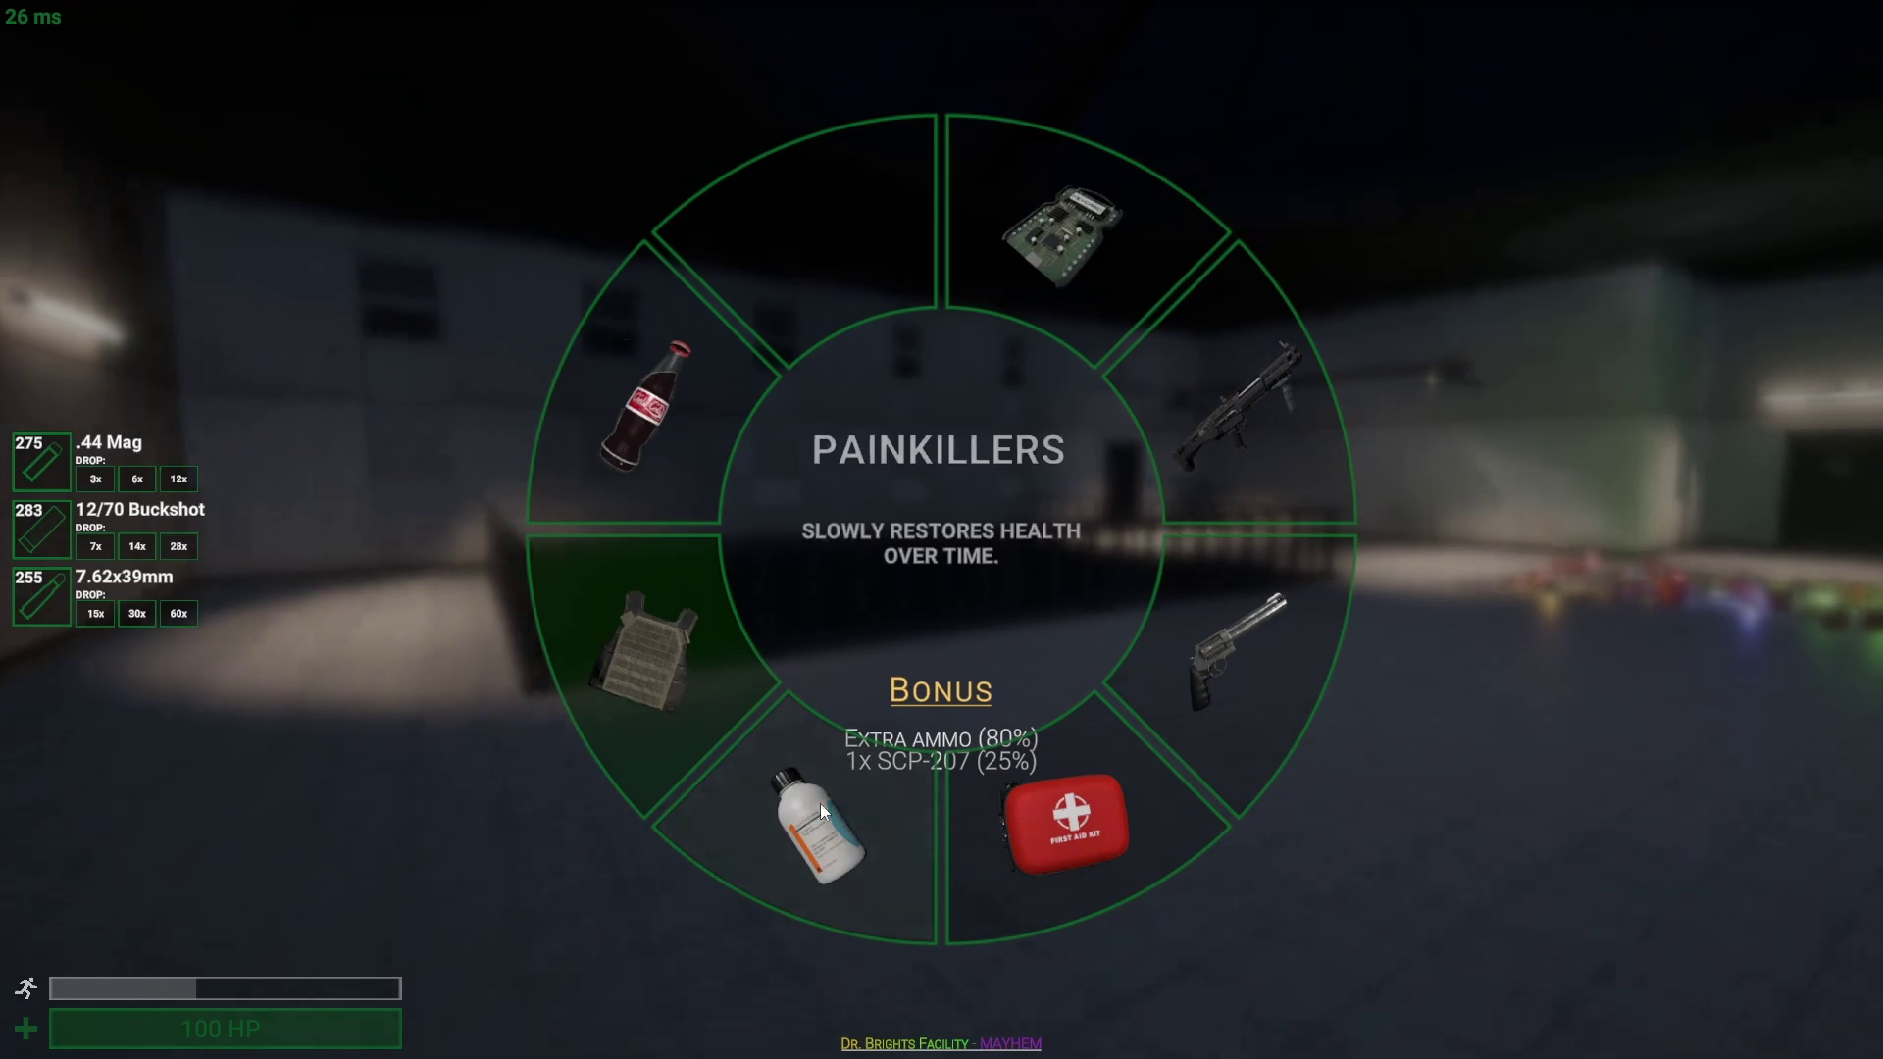
click(820, 803)
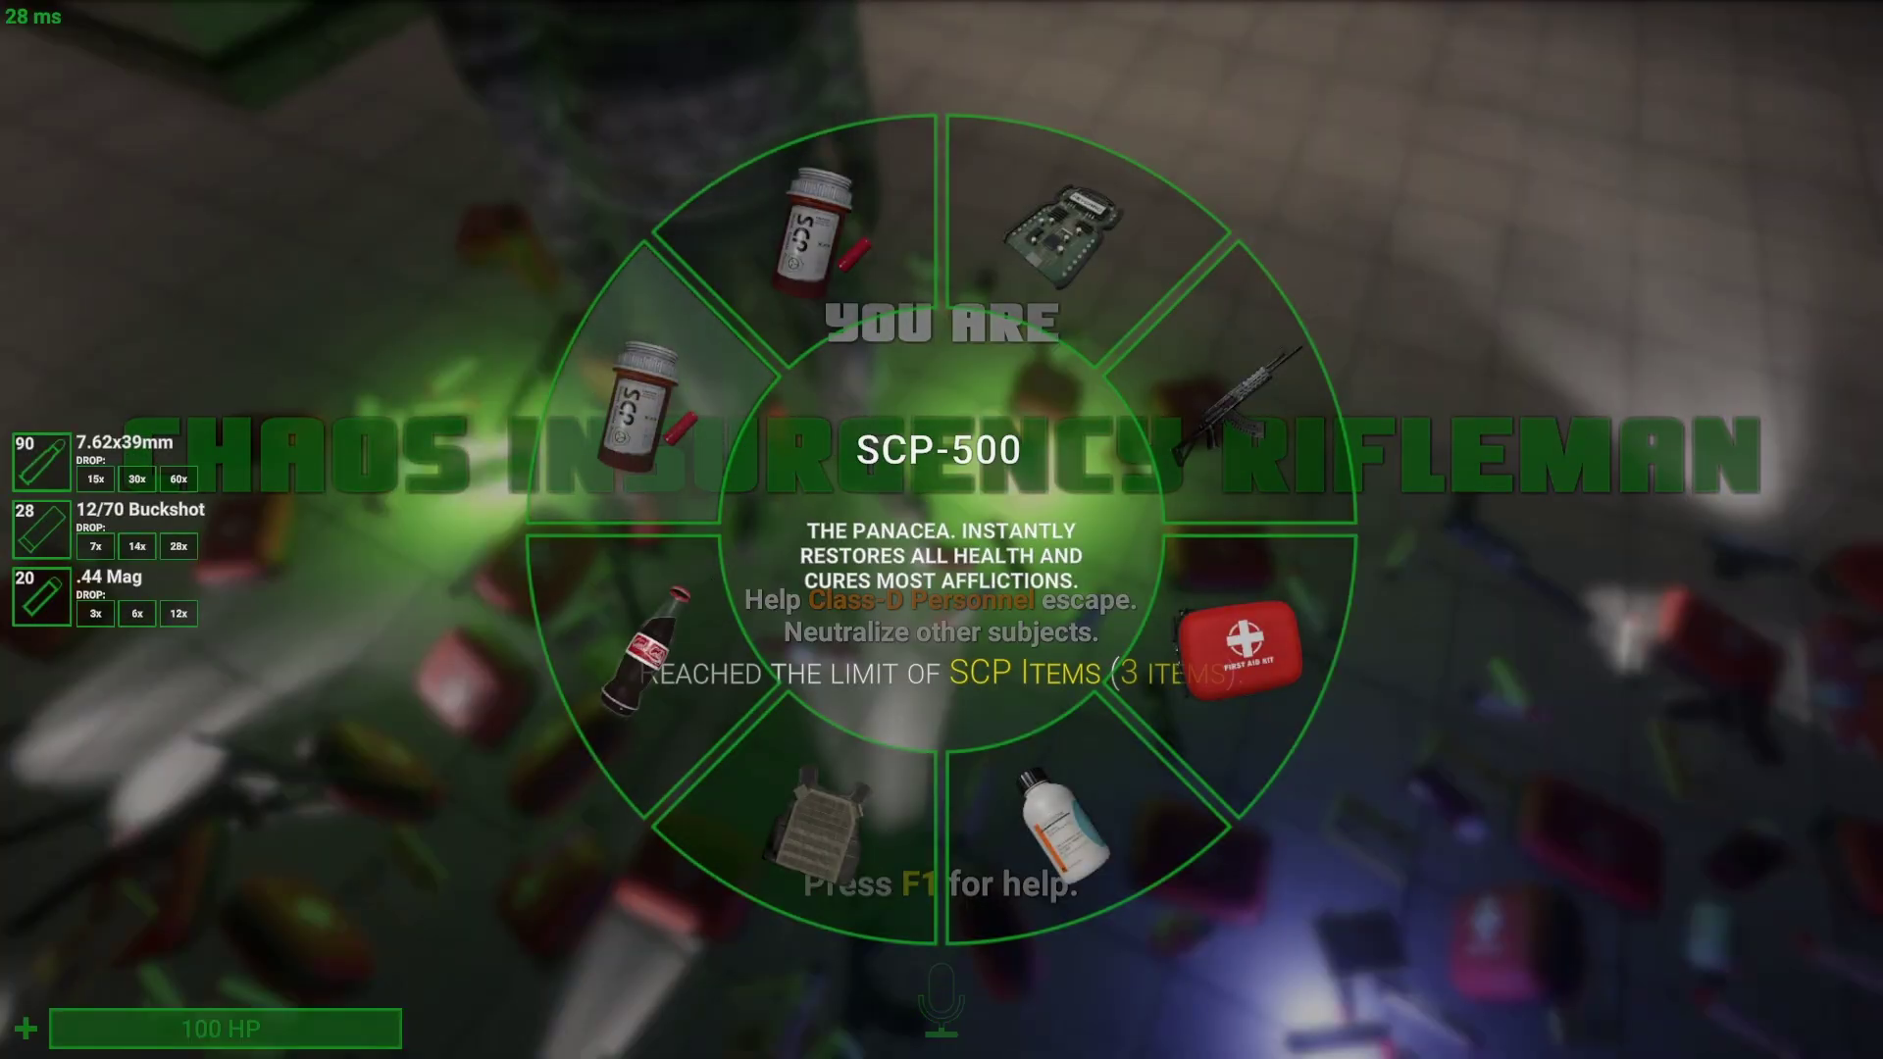
click(809, 235)
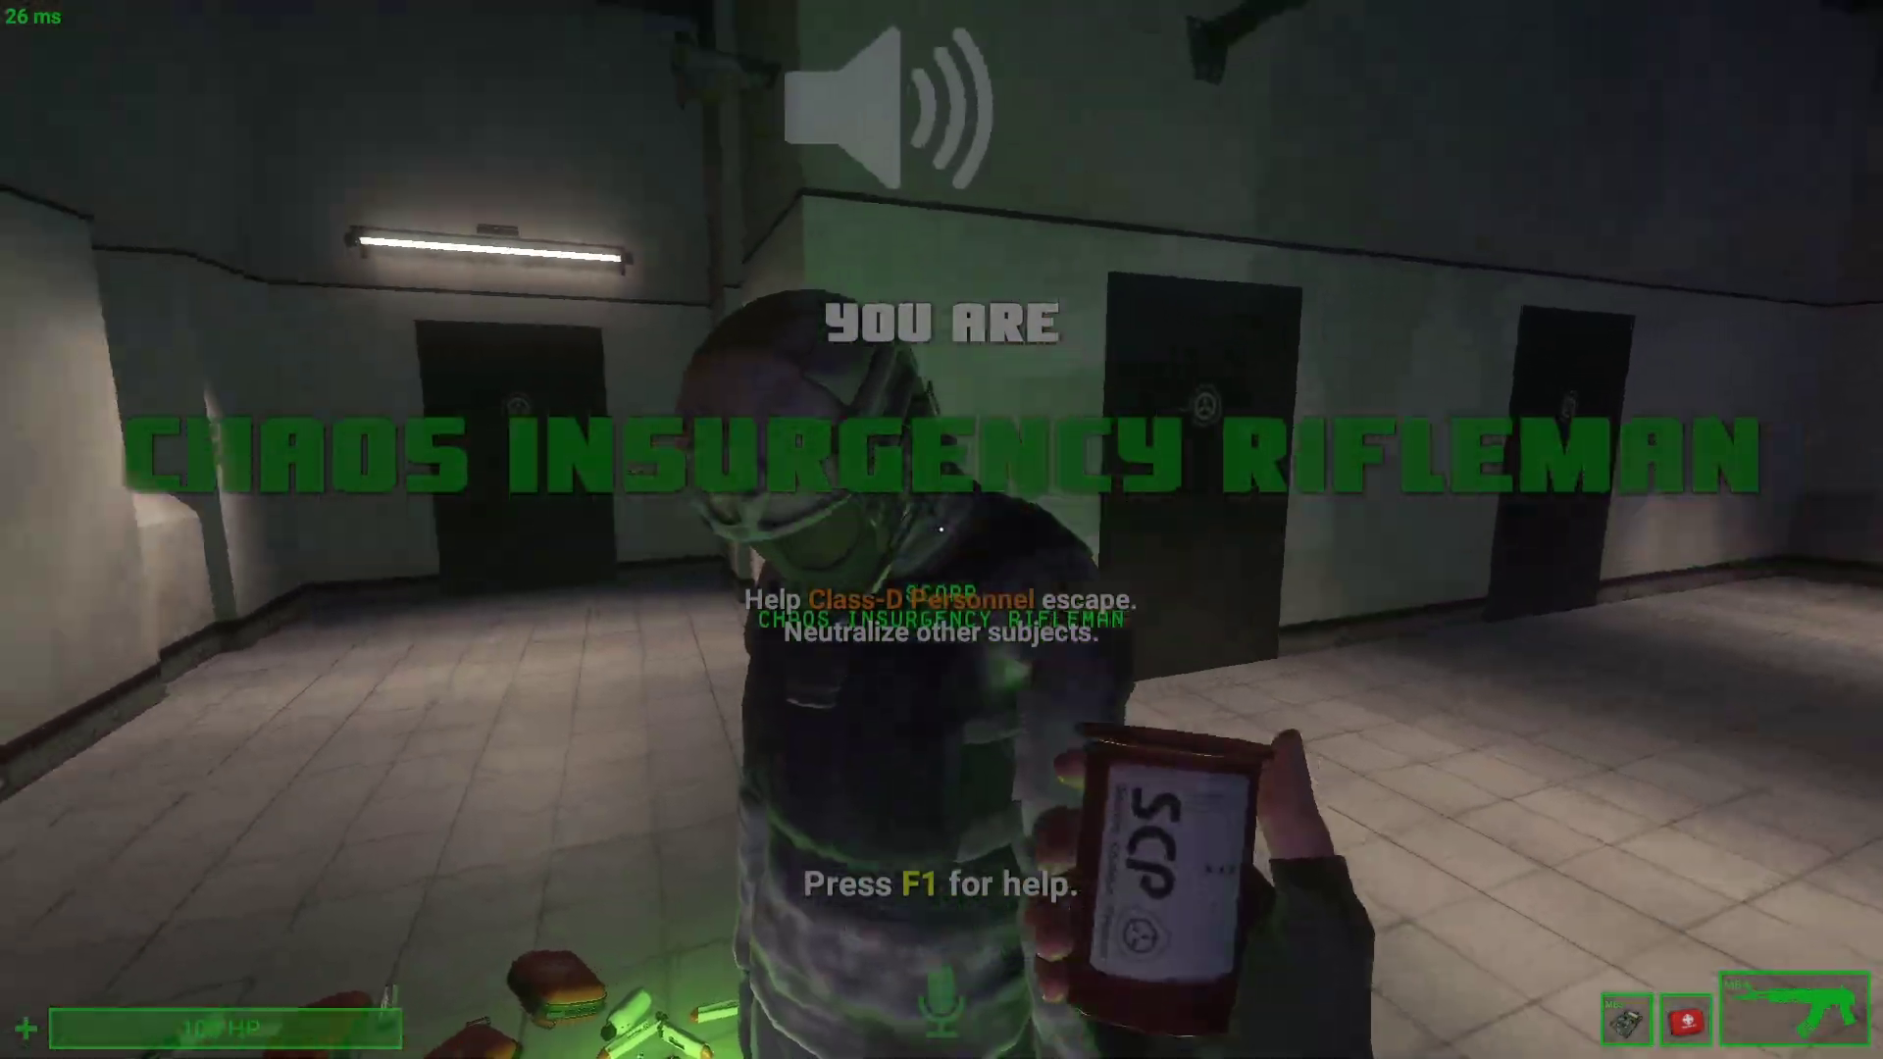